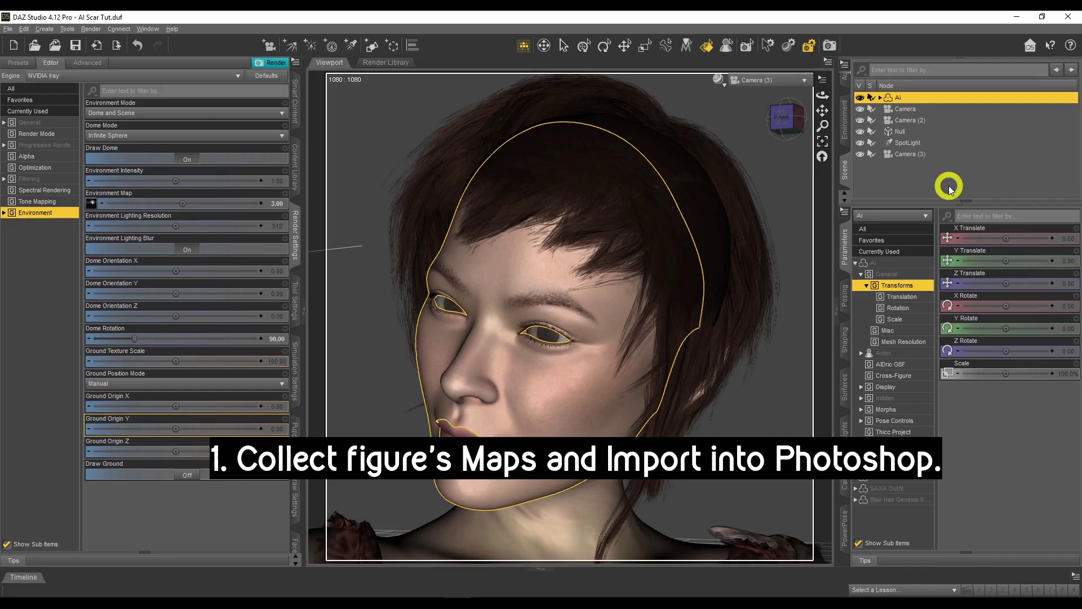
Step: Select the Face surface of the Ai figure with the Surface Selection tool and show its surface settings
{"action": "left_click", "coordinate": [905, 98]}
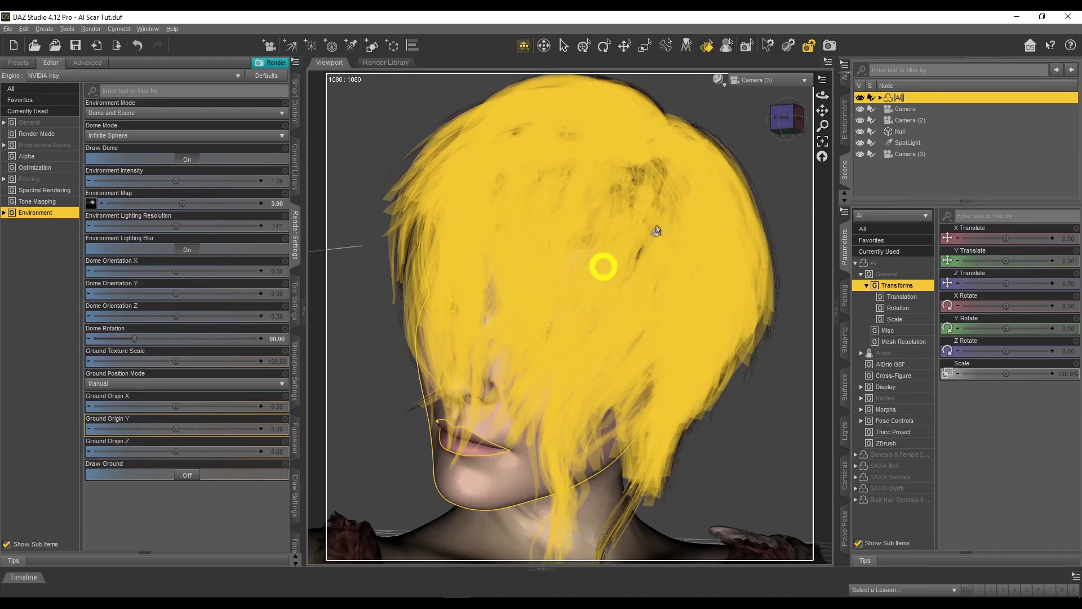
{"action": "left_click", "coordinate": [706, 50]}
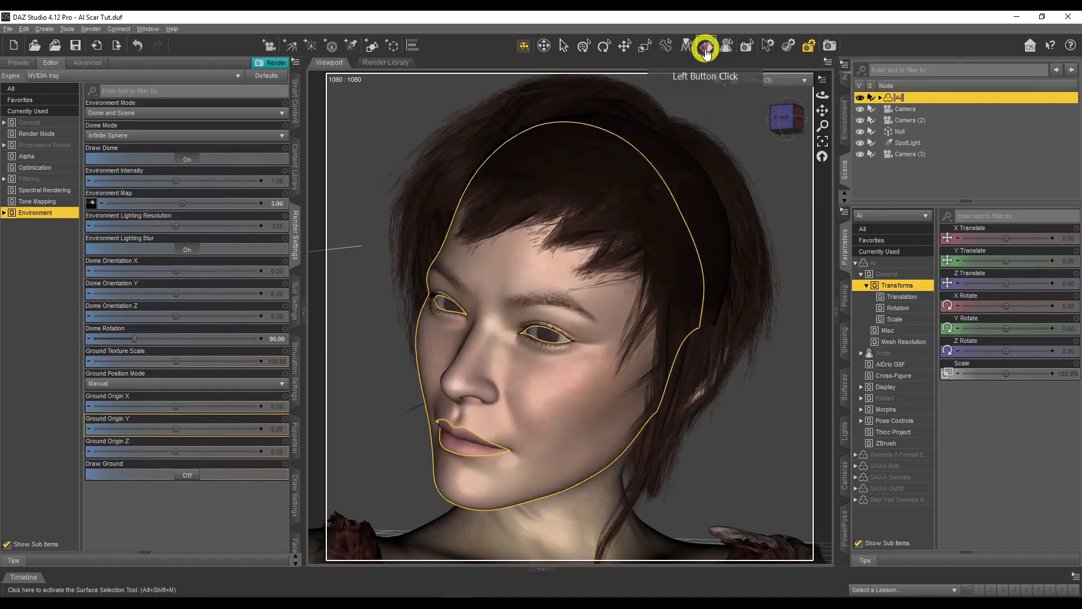
{"action": "left_click", "coordinate": [509, 382]}
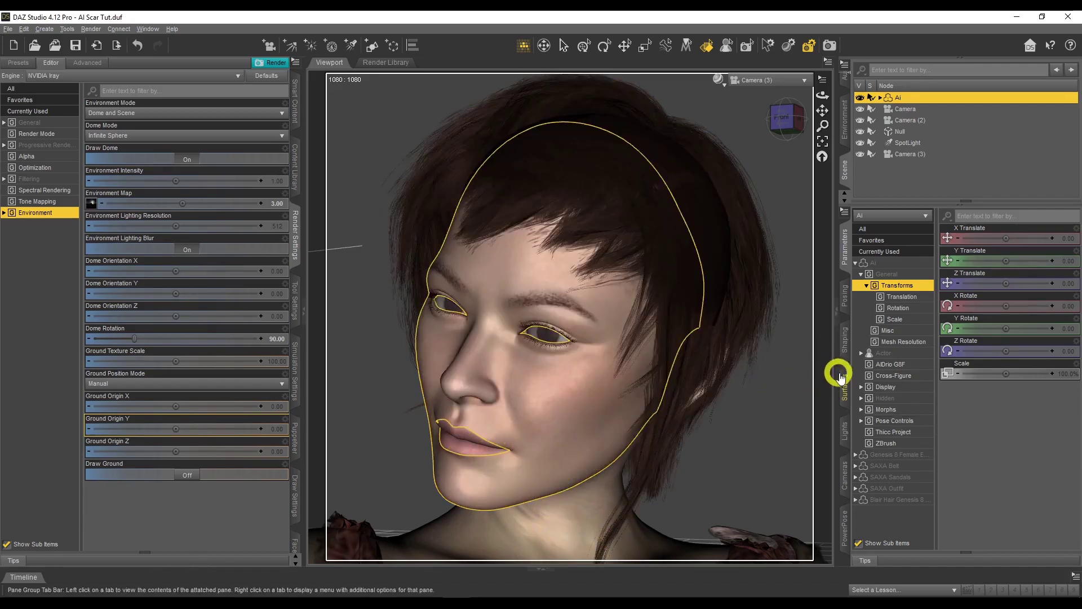
{"action": "left_click", "coordinate": [846, 380]}
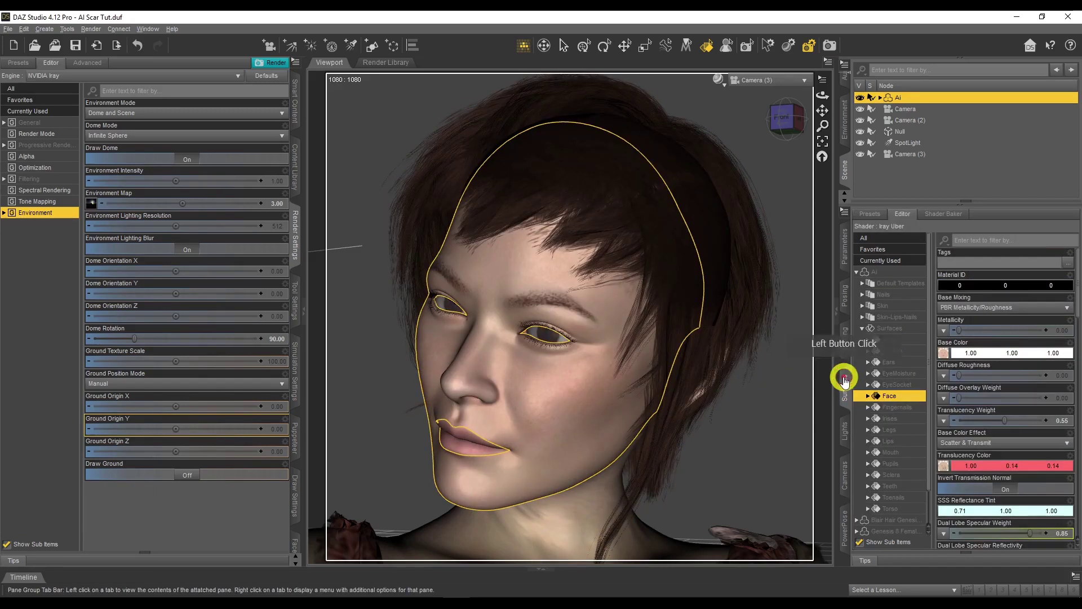
{"action": "left_click", "coordinate": [901, 217]}
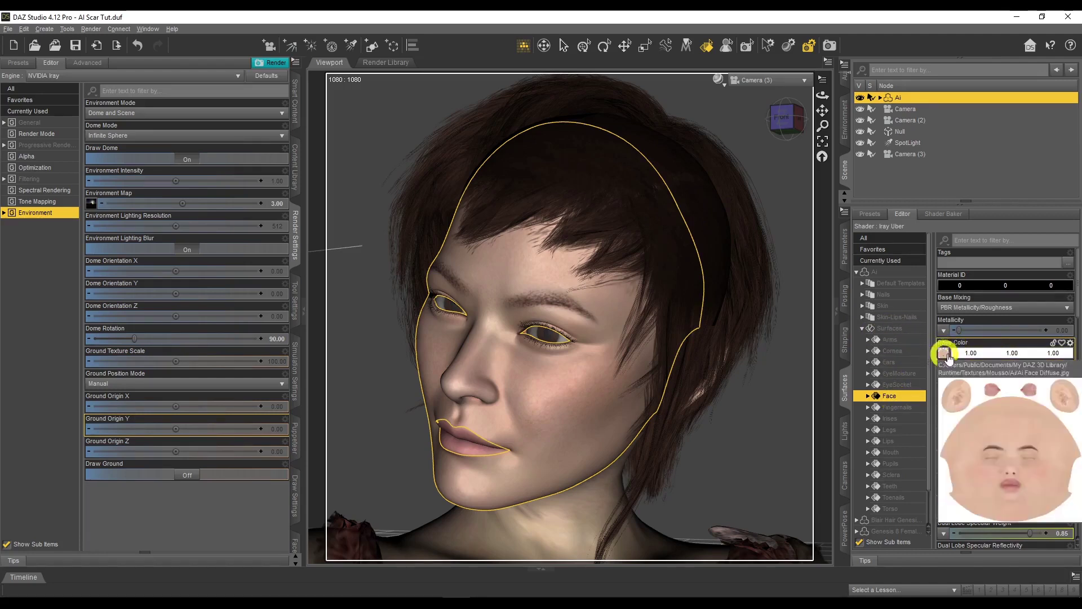
Step: Copy the folder path of the Face surface's Base Color texture, leaving the assigned image as it is
{"action": "mouse_move", "coordinate": [946, 354]}
{"action": "left_click", "coordinate": [945, 354]}
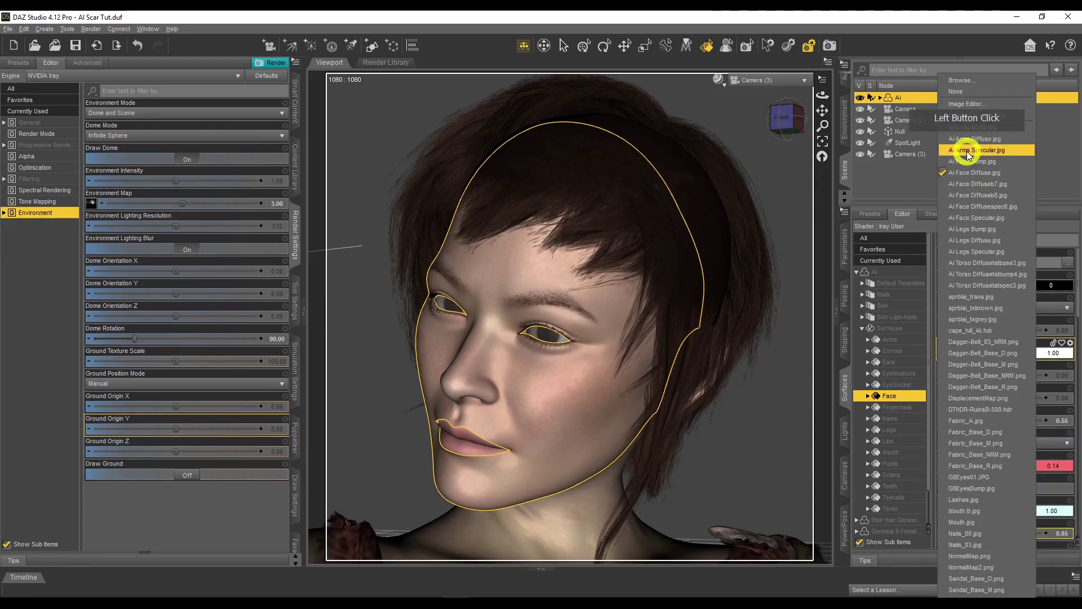
{"action": "left_click", "coordinate": [971, 83]}
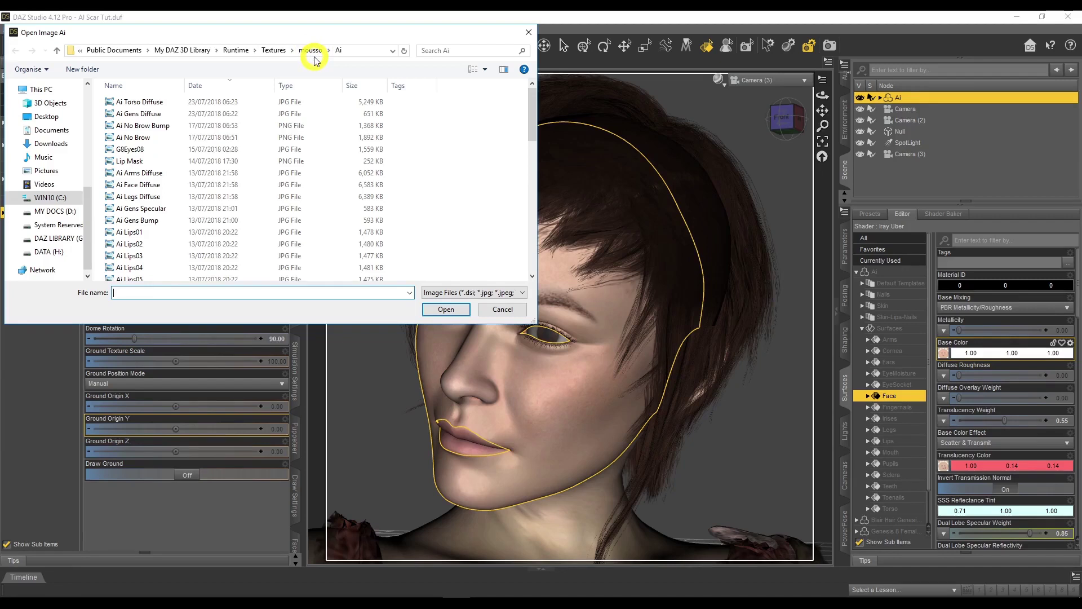
{"action": "left_click", "coordinate": [359, 54]}
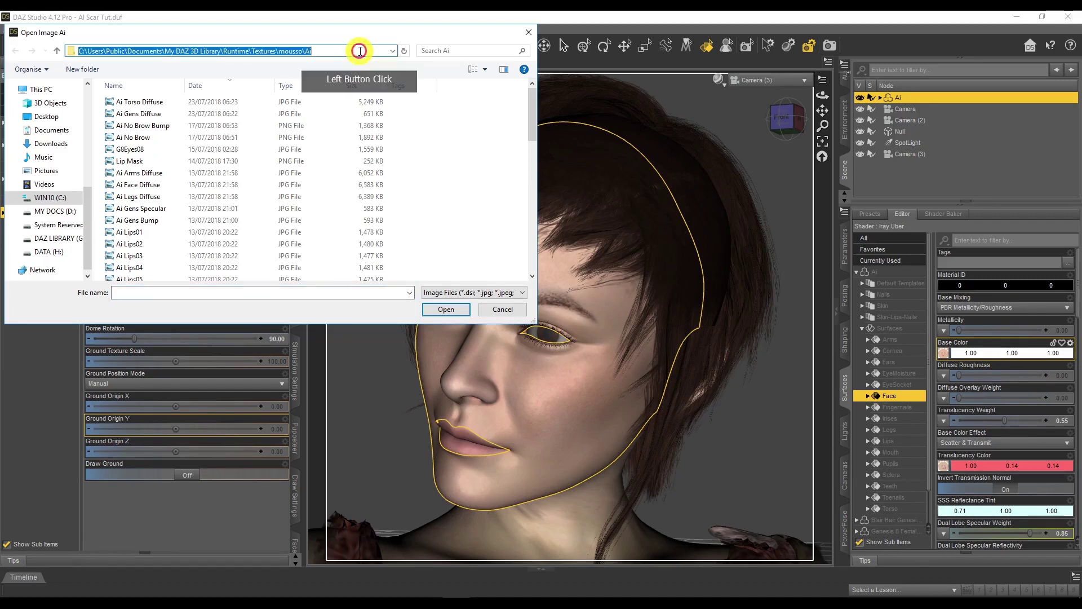
{"action": "right_click", "coordinate": [298, 51]}
{"action": "left_click", "coordinate": [339, 88]}
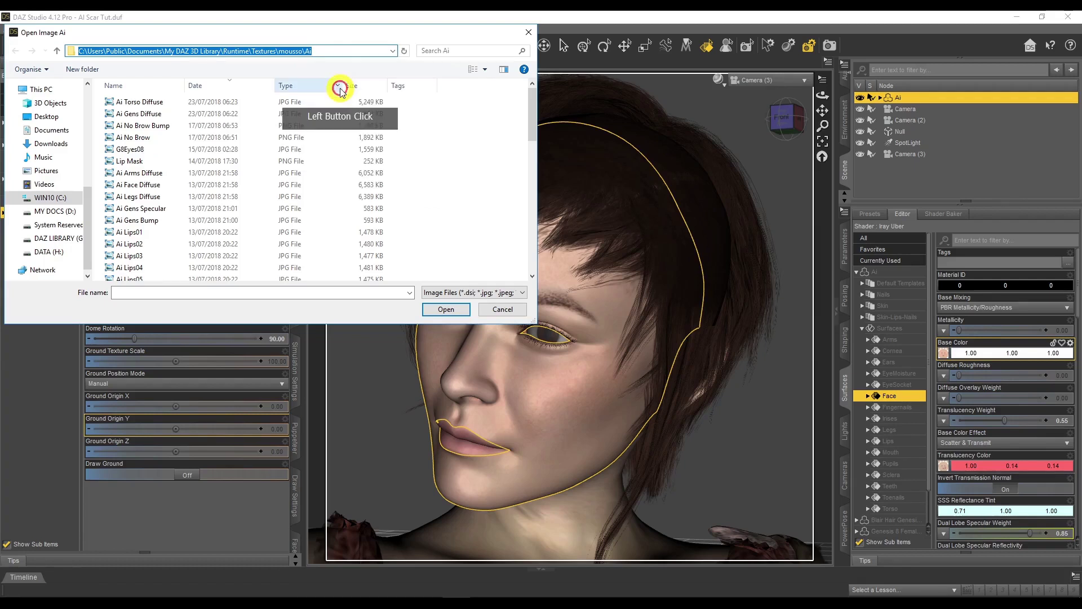
{"action": "left_click", "coordinate": [503, 309]}
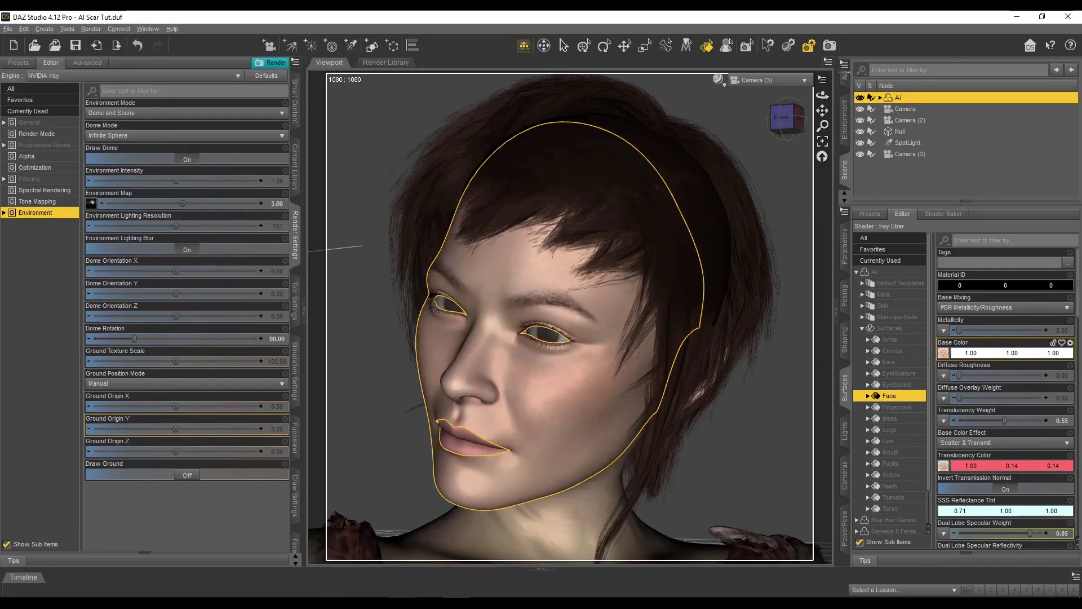
Step: Switch to Photoshop and browse for files to open in the copied texture folder, Runtime\Textures\mousso\Ai
{"action": "left_click", "coordinate": [406, 605]}
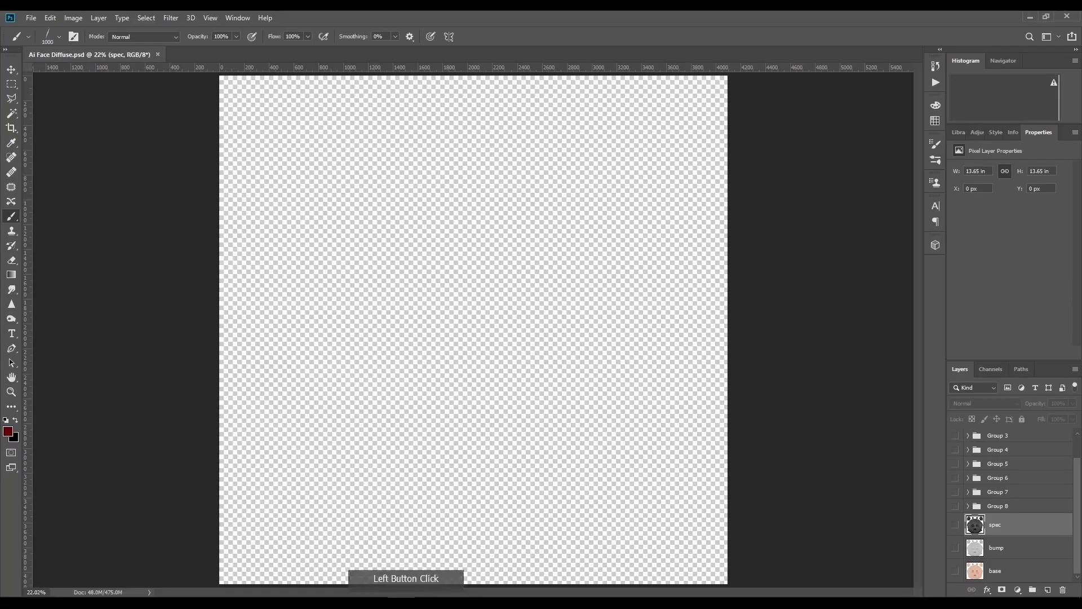
{"action": "left_click", "coordinate": [36, 21]}
{"action": "left_click", "coordinate": [38, 40]}
{"action": "left_click", "coordinate": [177, 279]}
{"action": "right_click", "coordinate": [176, 280]}
{"action": "left_click", "coordinate": [209, 335]}
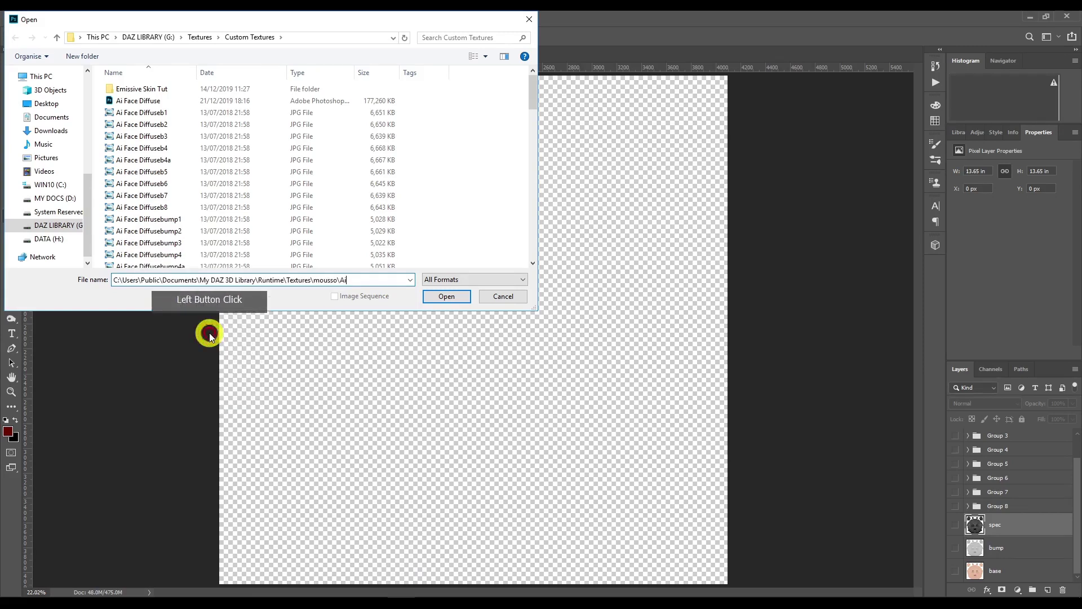
{"action": "left_click", "coordinate": [446, 297]}
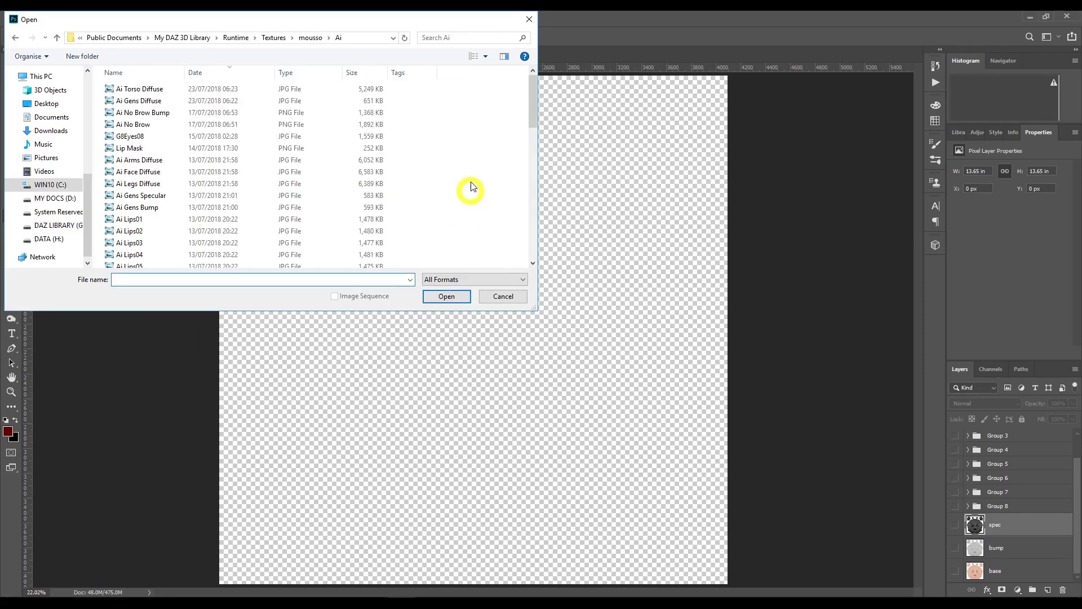
Step: Sort the texture files by name and open Ai Face Bump, Ai Face Diffuse and Ai Face Specular together
{"action": "left_click_drag", "start_coordinate": [533, 96], "coordinate": [230, 87]}
{"action": "left_click", "coordinate": [140, 73]}
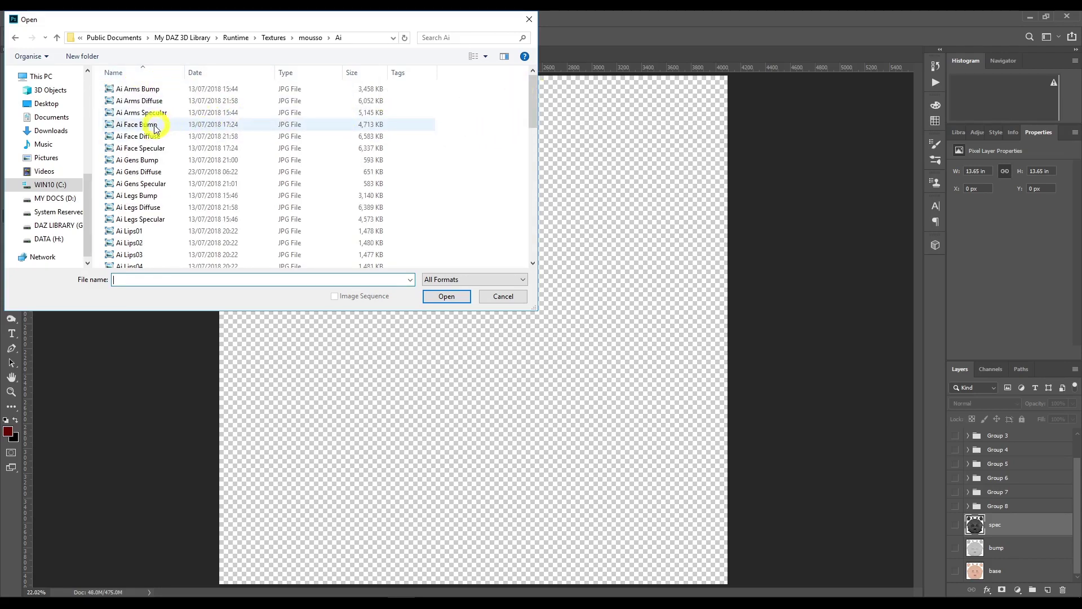
{"action": "left_click", "coordinate": [128, 125]}
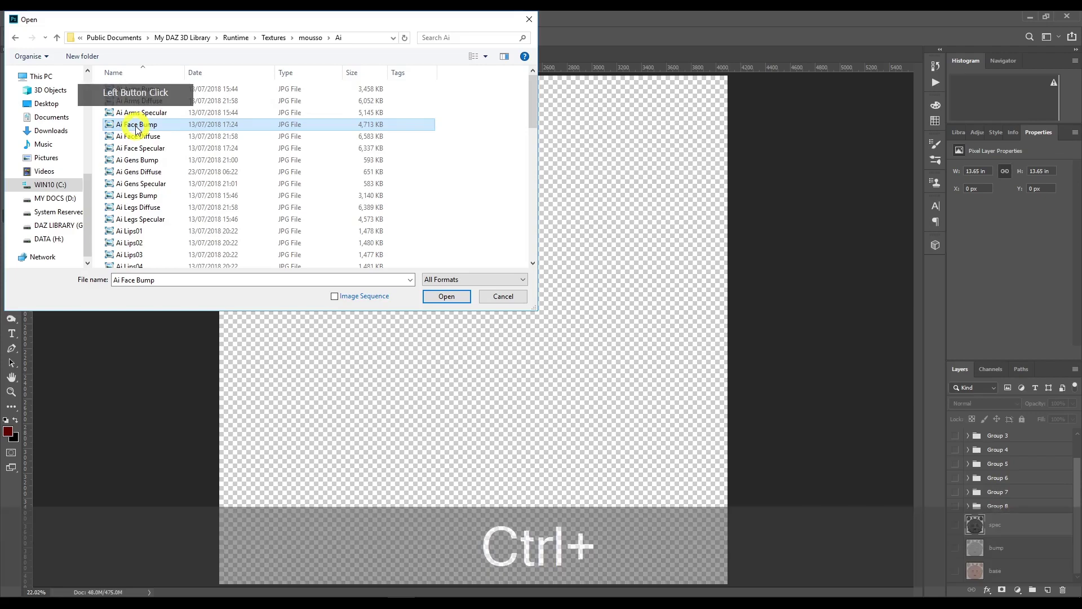
{"action": "left_click", "coordinate": [139, 138], "text": "ctrl"}
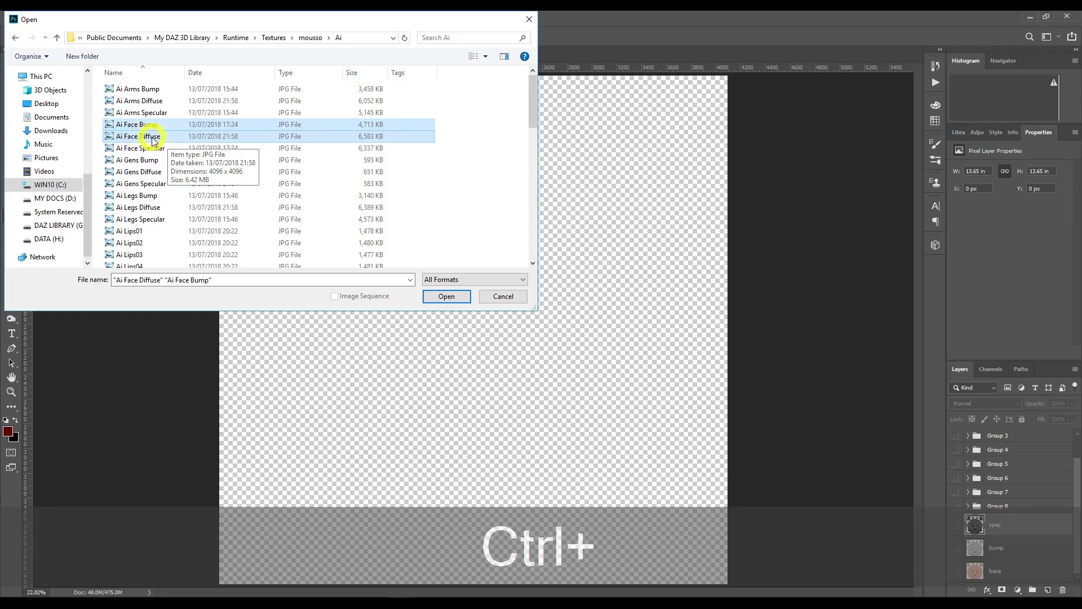
{"action": "left_click", "coordinate": [158, 148], "text": "ctrl"}
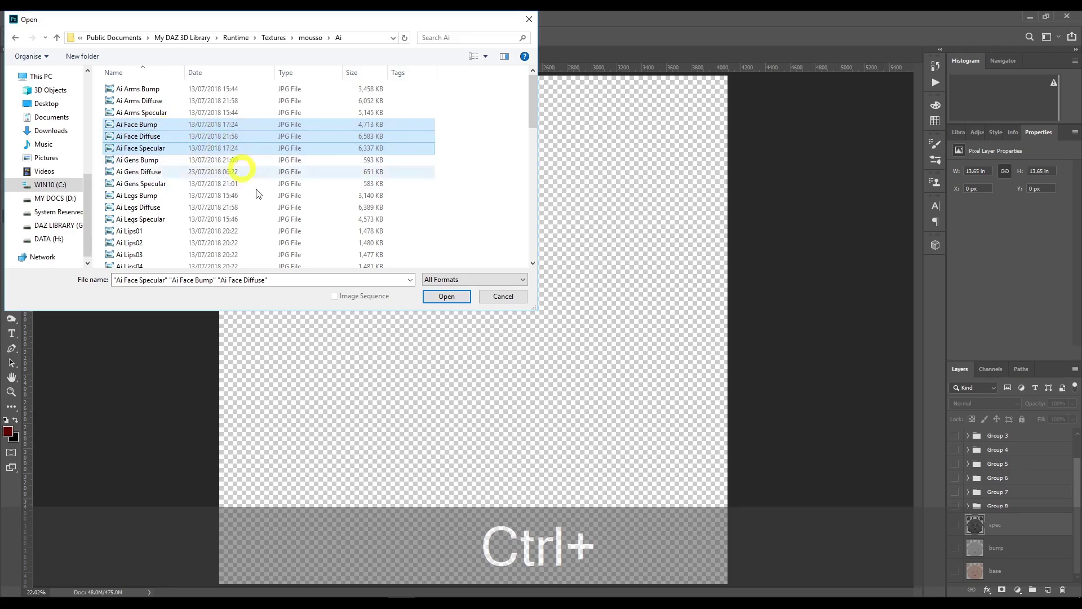
{"action": "left_click", "coordinate": [449, 299]}
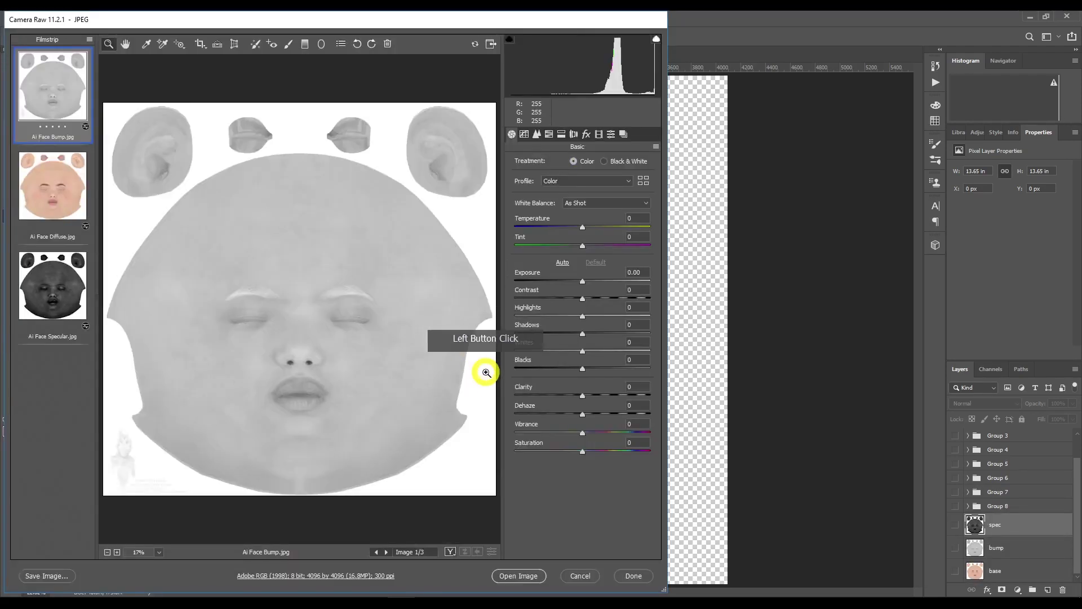
Step: Select all three face maps in Camera Raw and open them as images
{"action": "left_click", "coordinate": [68, 181], "text": "ctrl"}
{"action": "left_click", "coordinate": [56, 267], "text": "ctrl"}
{"action": "left_click", "coordinate": [73, 121]}
{"action": "left_click", "coordinate": [379, 511]}
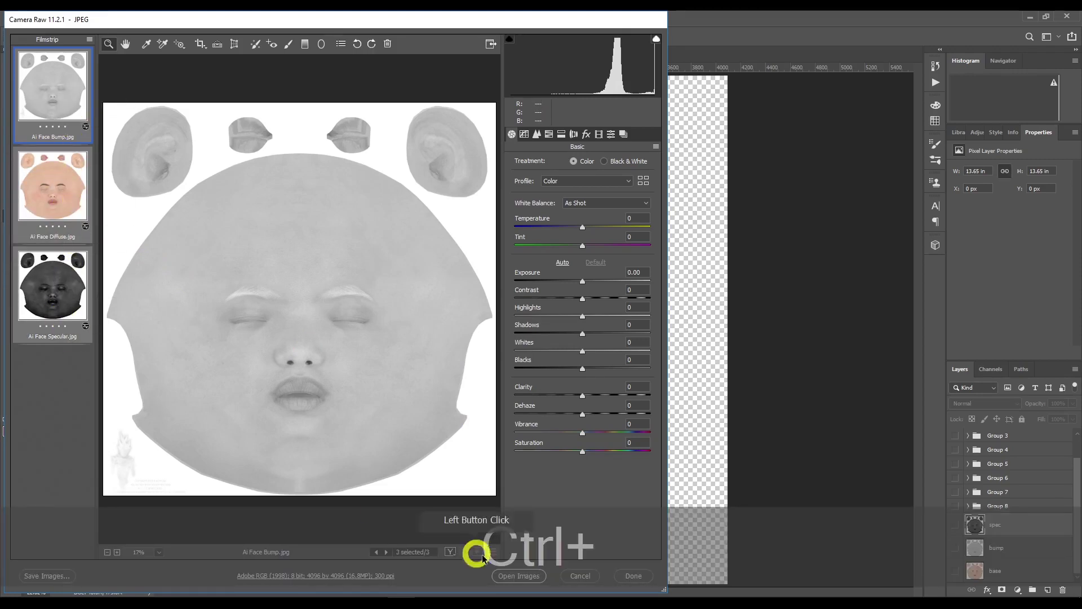
{"action": "left_click", "coordinate": [522, 575]}
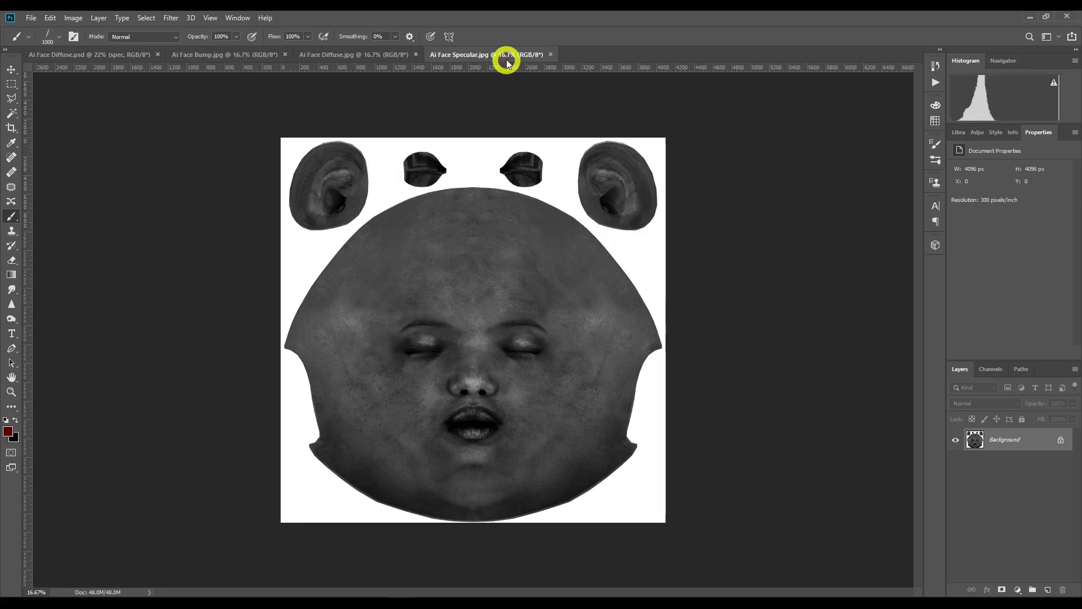
Step: Duplicate the Background layer of Ai Face Specular.jpg into the Ai Face Diffuse.jpg document
{"action": "right_click", "coordinate": [1028, 444]}
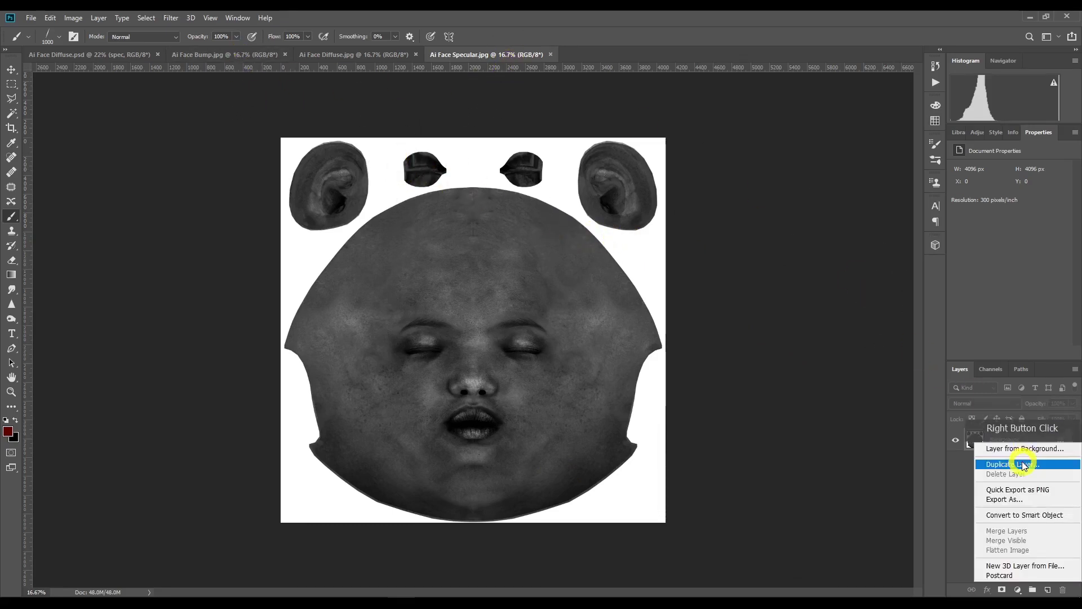
{"action": "left_click", "coordinate": [1024, 455]}
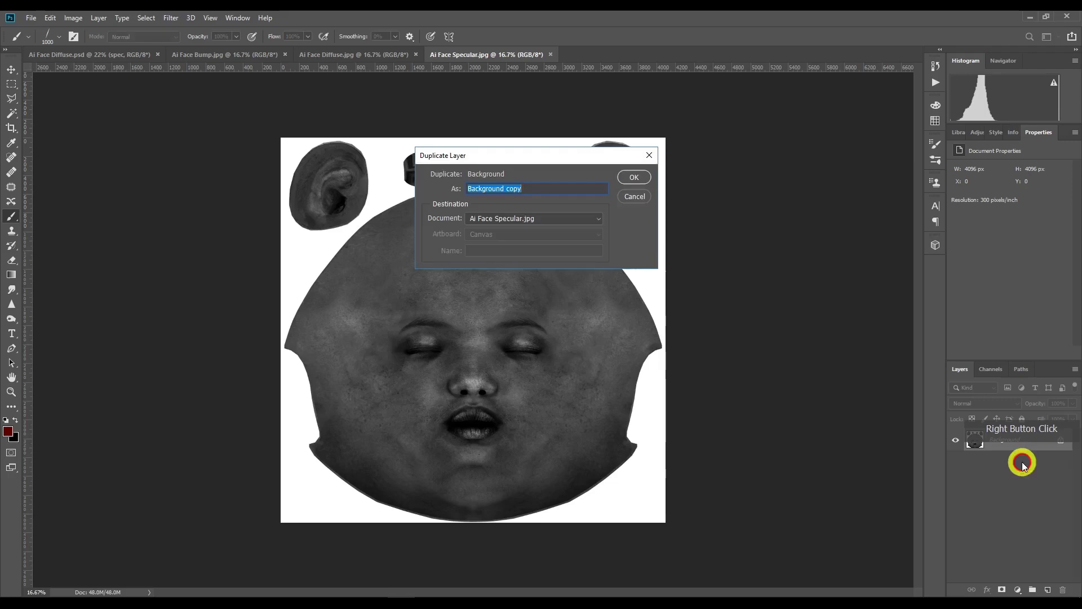
{"action": "left_click", "coordinate": [545, 219]}
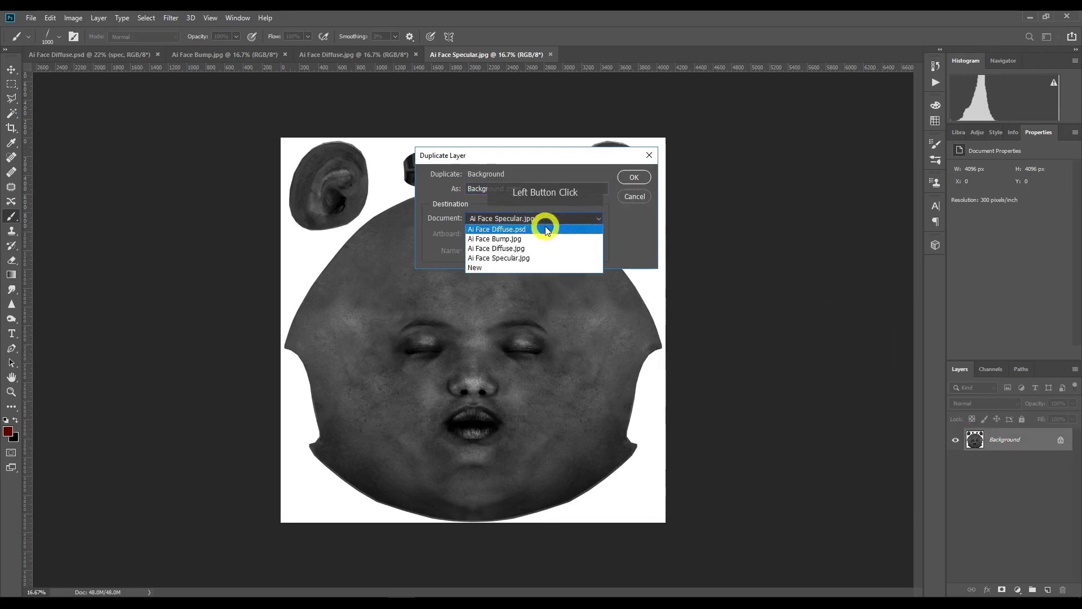
{"action": "left_click", "coordinate": [545, 248]}
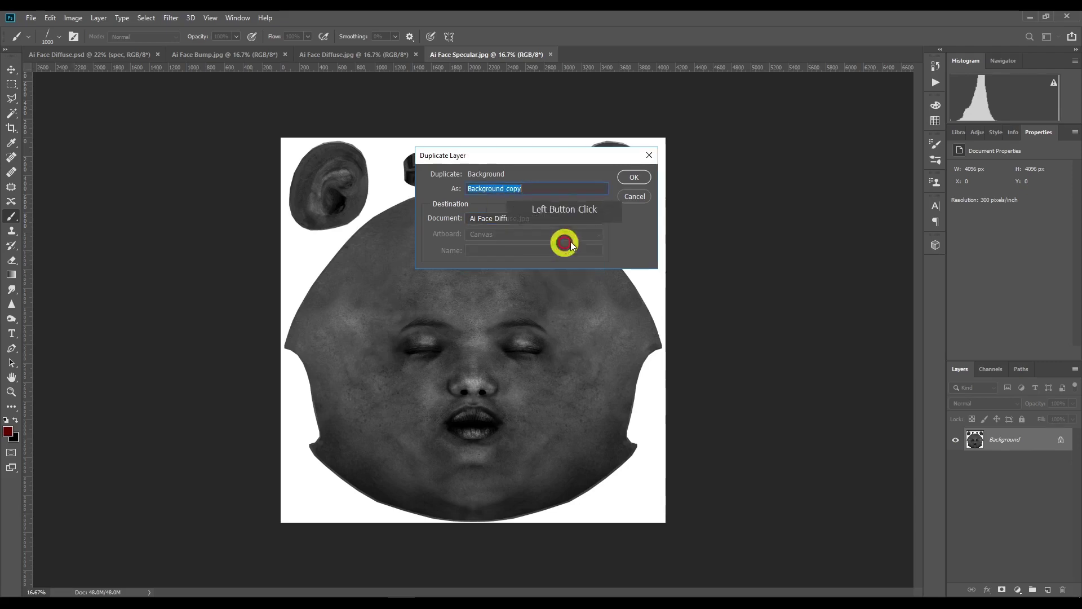
{"action": "left_click", "coordinate": [634, 177]}
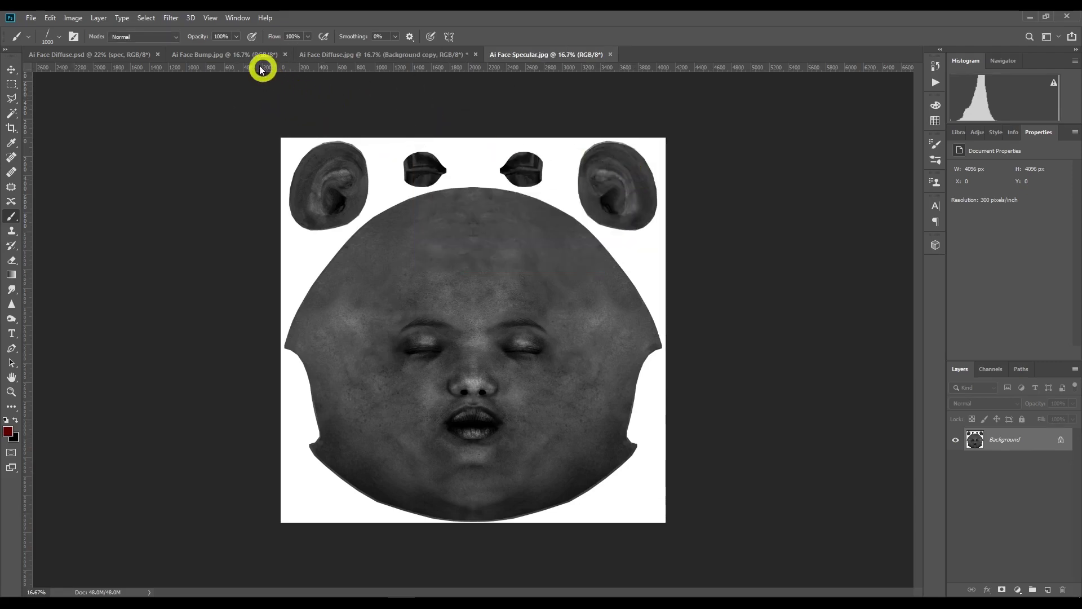
Step: Duplicate the Background layer of Ai Face Bump.jpg into the Ai Face Diffuse.jpg document
{"action": "left_click", "coordinate": [245, 56]}
{"action": "left_click", "coordinate": [993, 457]}
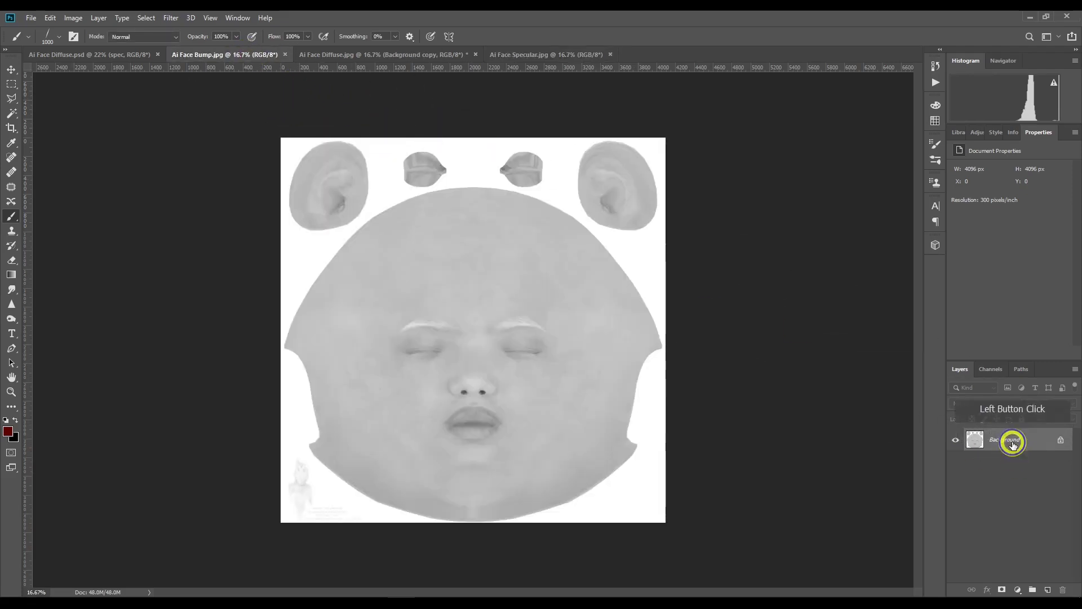
{"action": "right_click", "coordinate": [1009, 440]}
{"action": "left_click", "coordinate": [1013, 465]}
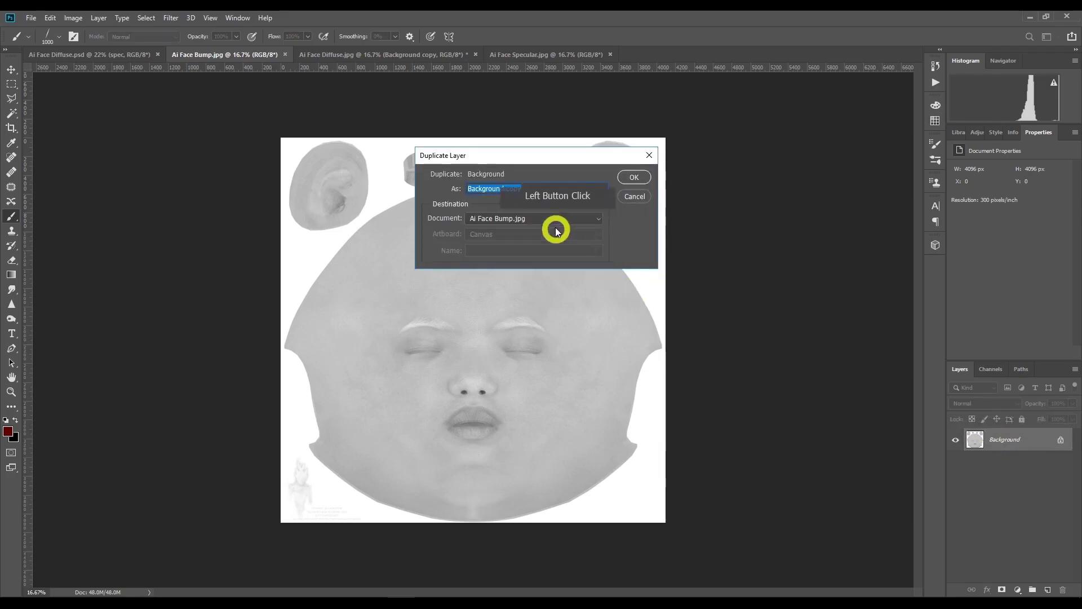
{"action": "left_click", "coordinate": [540, 219]}
{"action": "left_click", "coordinate": [536, 248]}
{"action": "left_click", "coordinate": [634, 178]}
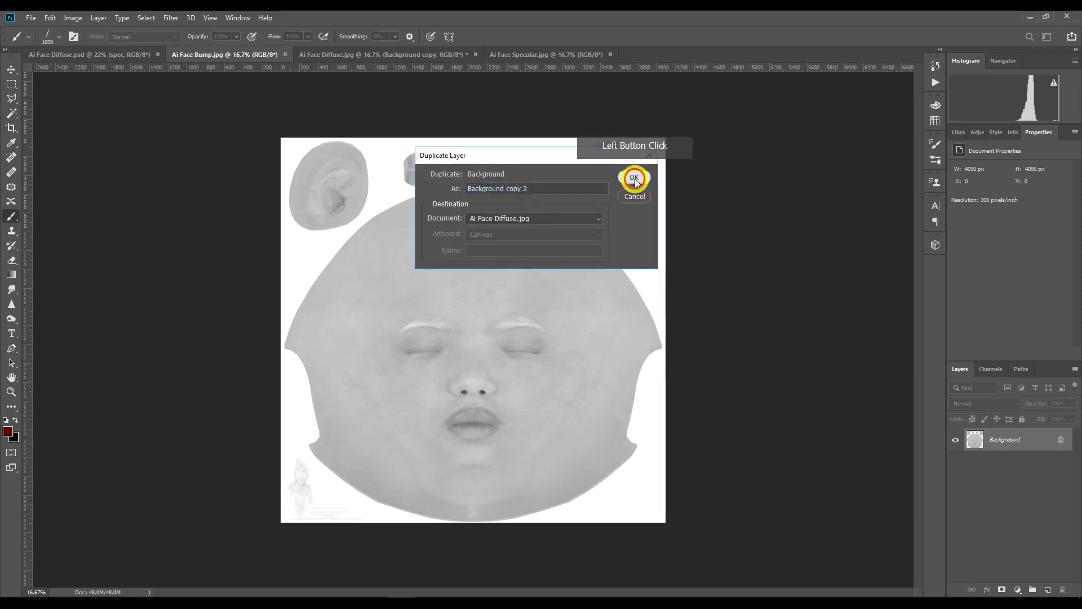
Step: Close the Ai Face Specular.jpg and Ai Face Bump.jpg documents without saving changes
{"action": "left_click", "coordinate": [615, 54]}
{"action": "left_click", "coordinate": [530, 232]}
{"action": "left_click", "coordinate": [285, 54]}
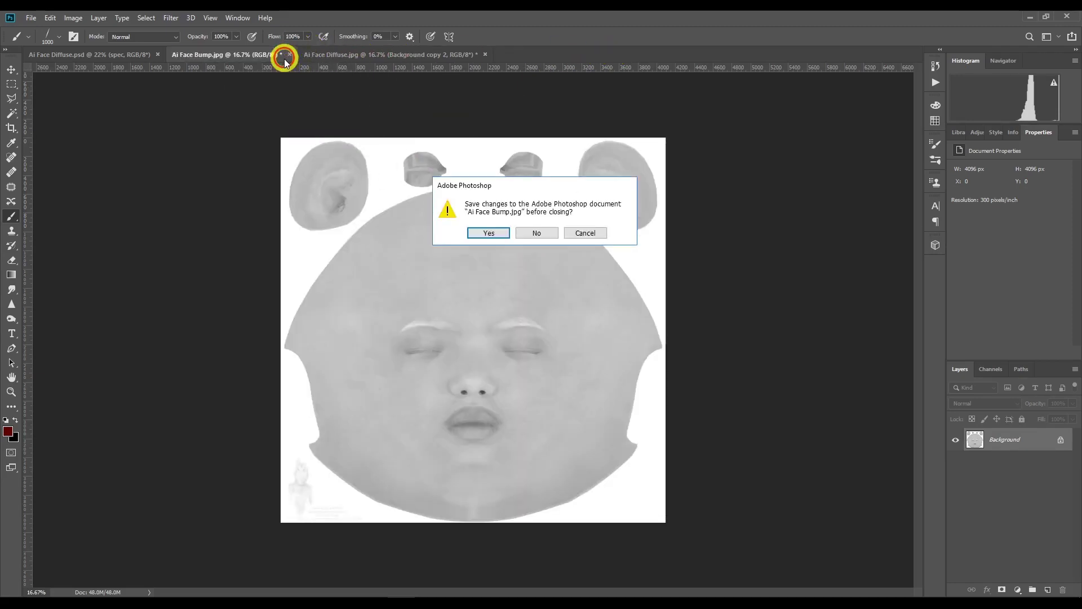
{"action": "left_click", "coordinate": [540, 233]}
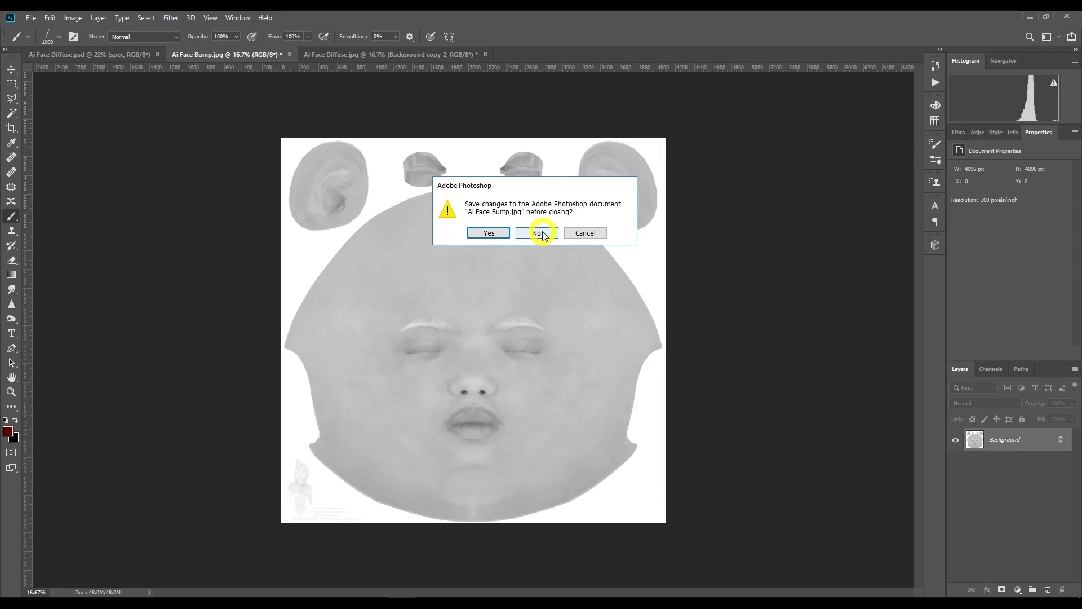
{"action": "left_click", "coordinate": [538, 233]}
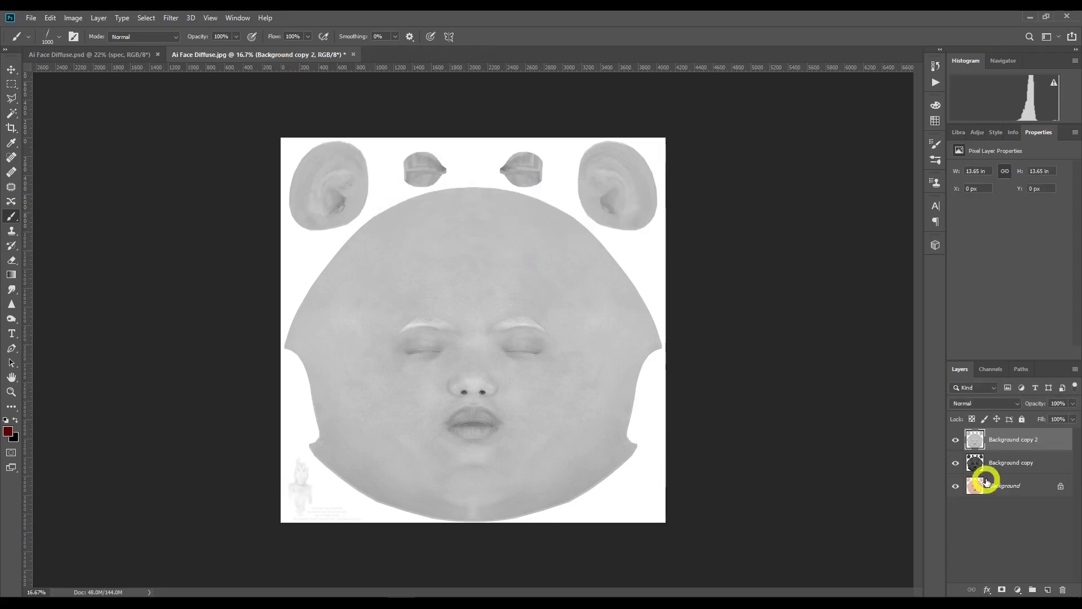
Step: Hide the duplicated bump and specular layers so only the diffuse Background layer shows
{"action": "left_click", "coordinate": [955, 439]}
{"action": "left_click", "coordinate": [956, 463]}
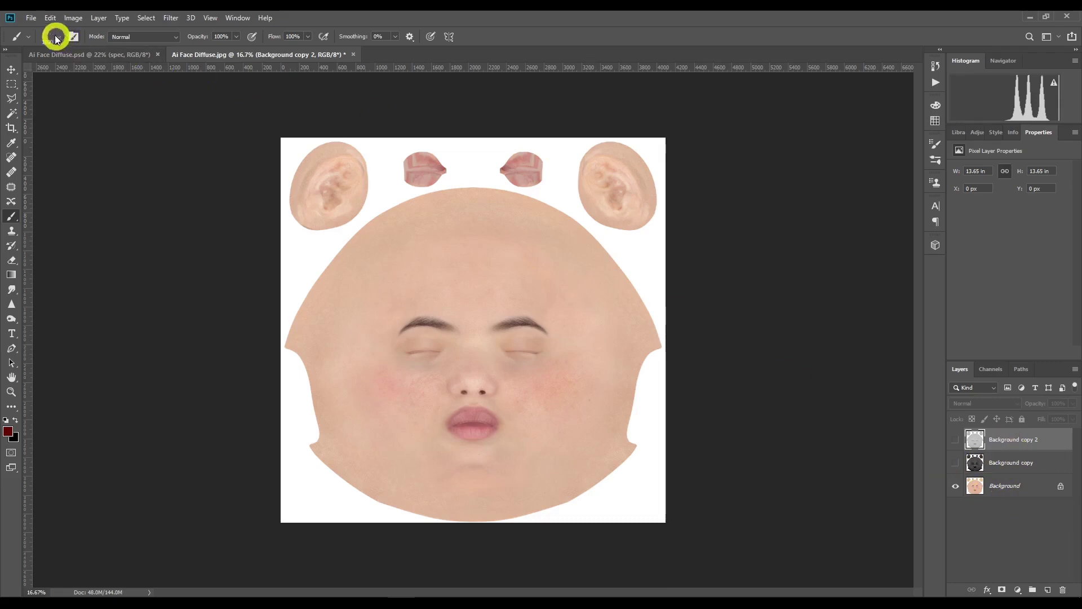
Step: Save the layered document as the Photoshop file Ai Face Diffuse 2 in the Custom Textures folder, with layers kept
{"action": "left_click", "coordinate": [32, 18]}
{"action": "left_click", "coordinate": [65, 136]}
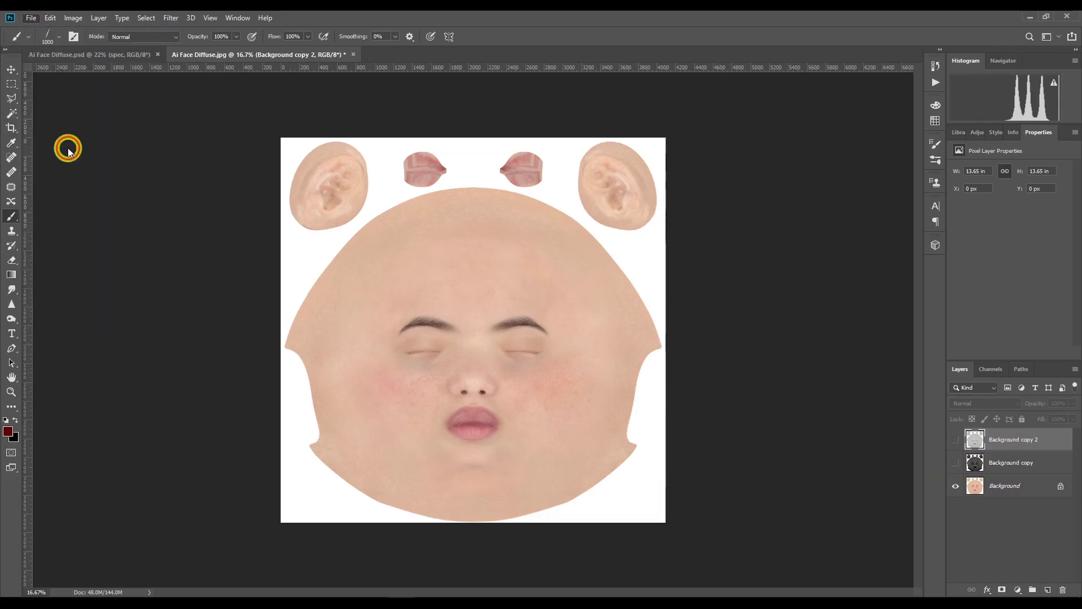
{"action": "left_click", "coordinate": [206, 260]}
{"action": "left_click", "coordinate": [145, 258]}
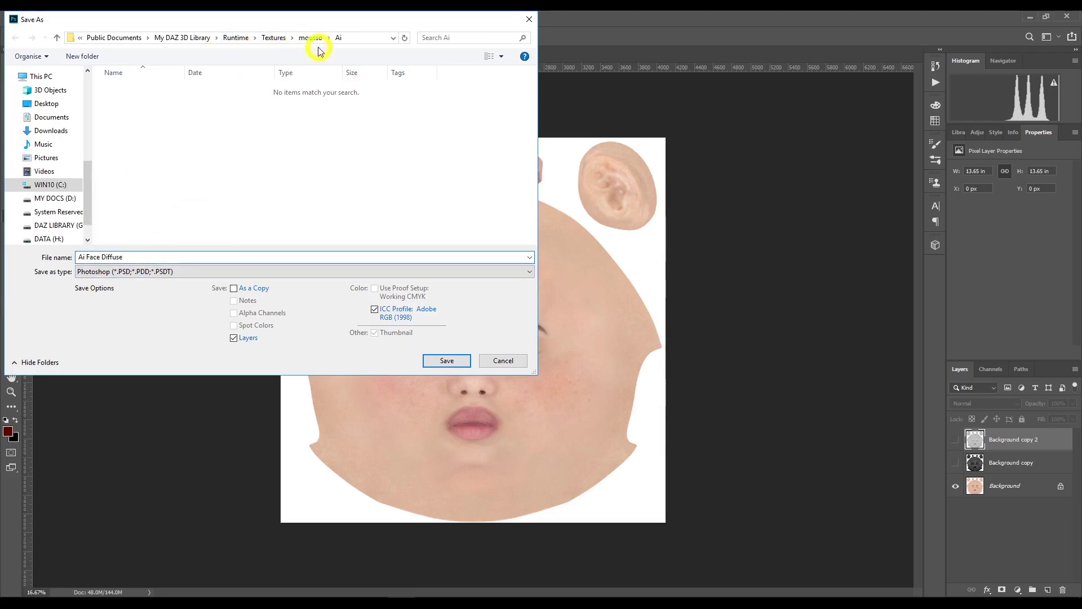
{"action": "left_click_drag", "start_coordinate": [88, 187], "coordinate": [80, 155]}
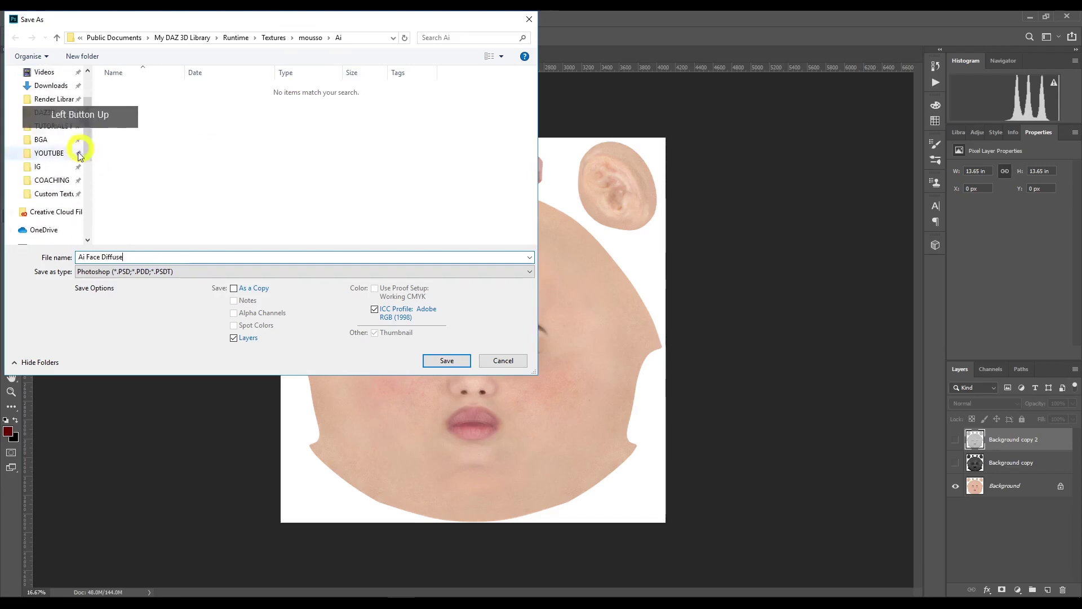
{"action": "left_click", "coordinate": [53, 193]}
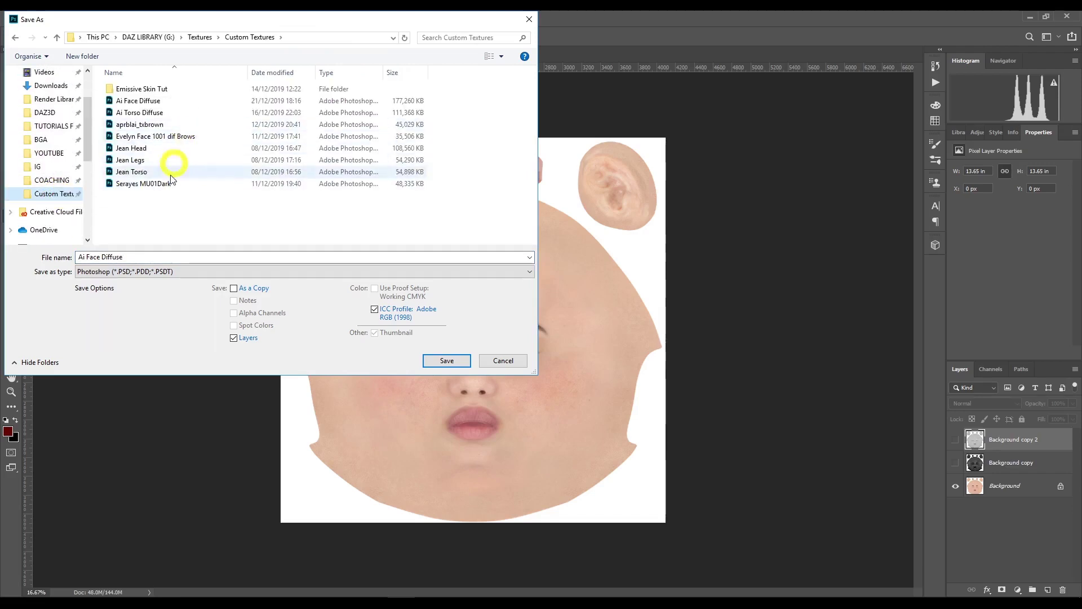
{"action": "left_click", "coordinate": [172, 256]}
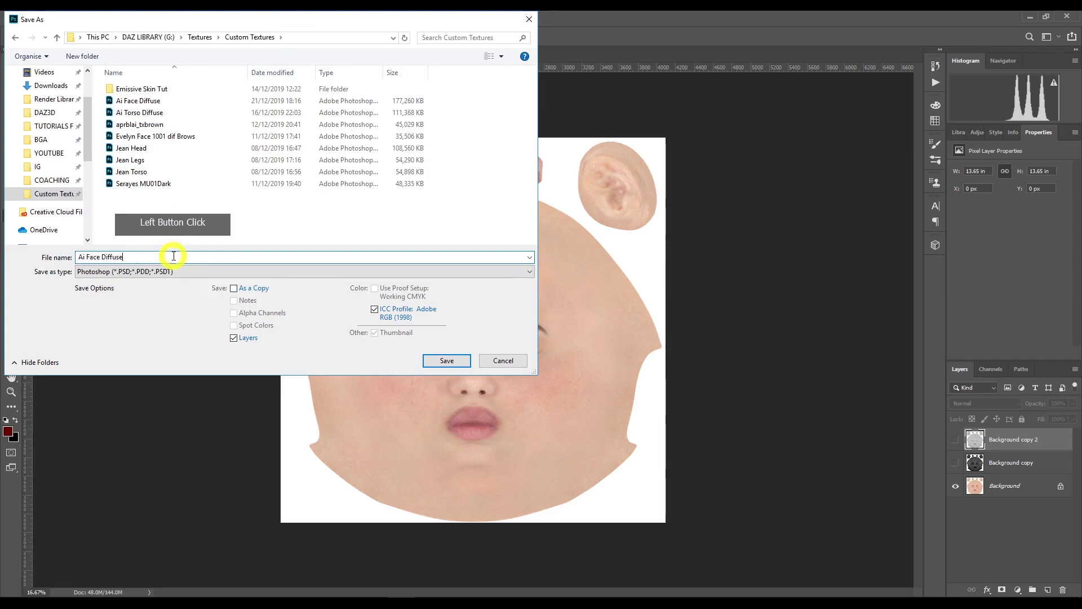
{"action": "type", "text": "2"}
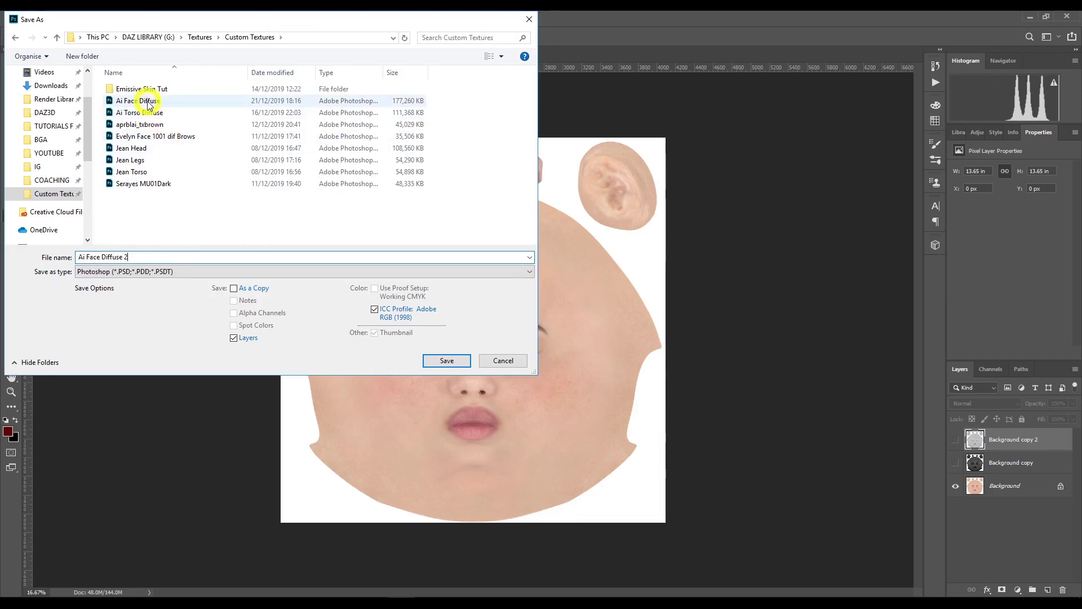
{"action": "left_click", "coordinate": [445, 360]}
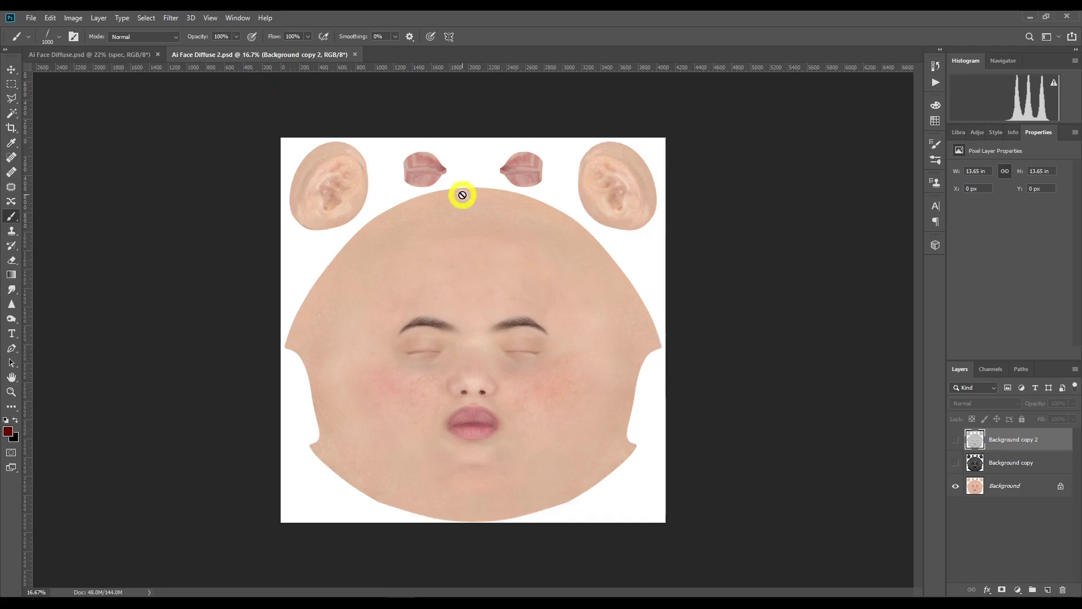
Step: Add a new empty layer above Background copy 2 in Ai Face Diffuse 2.psd
{"action": "left_click", "coordinate": [121, 52]}
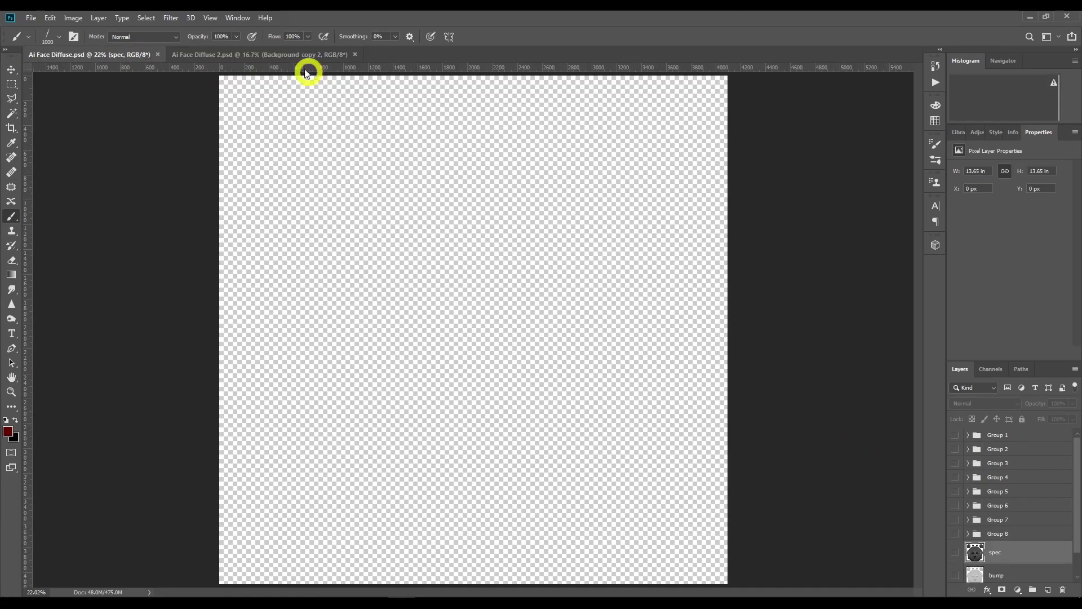
{"action": "left_click", "coordinate": [295, 54]}
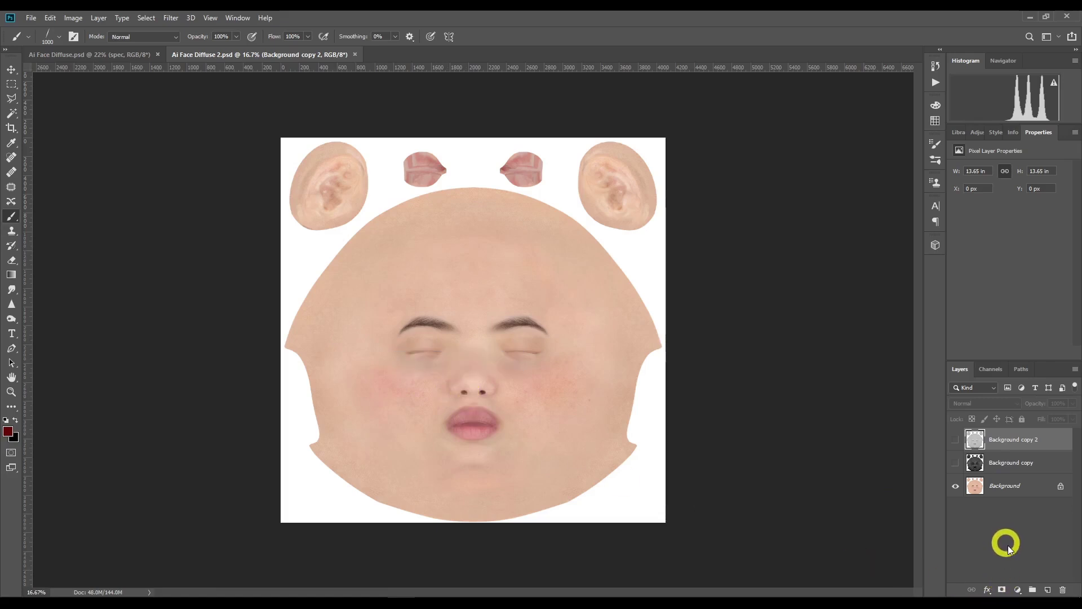
{"action": "left_click", "coordinate": [1047, 589]}
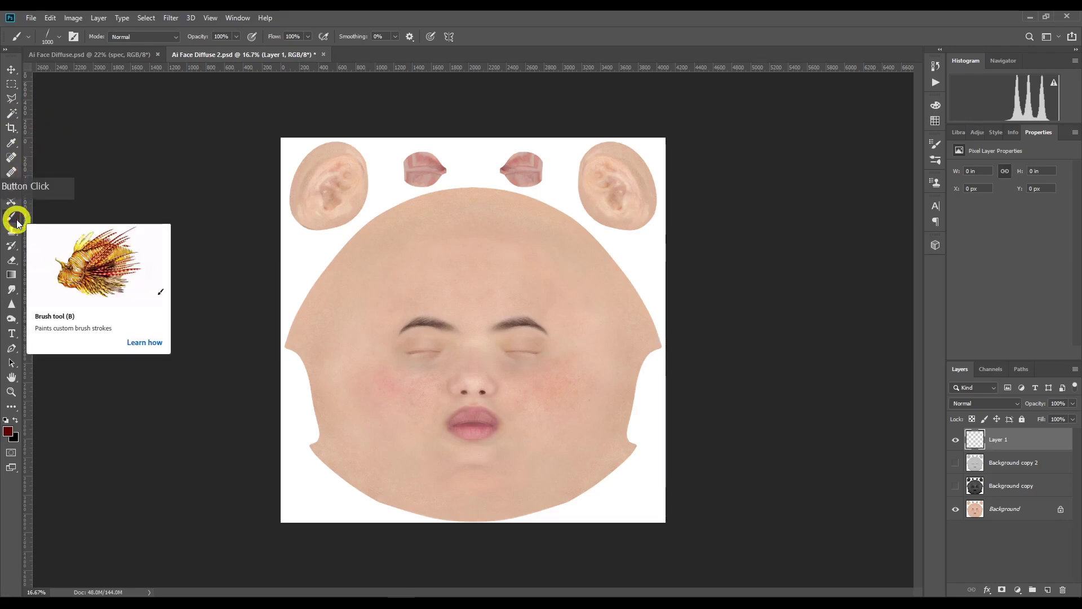
Step: Look through the brush preset groups, including the 20 Scar Brushes sets, collapsing the expanded groups that are not needed
{"action": "left_click", "coordinate": [59, 38]}
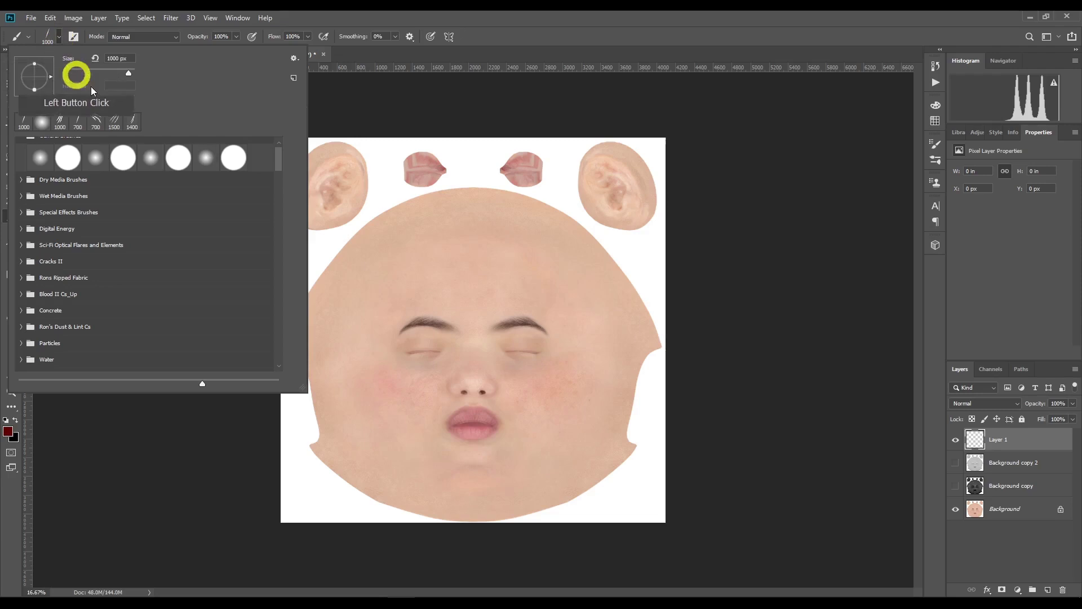
{"action": "left_click_drag", "start_coordinate": [278, 160], "coordinate": [273, 186]}
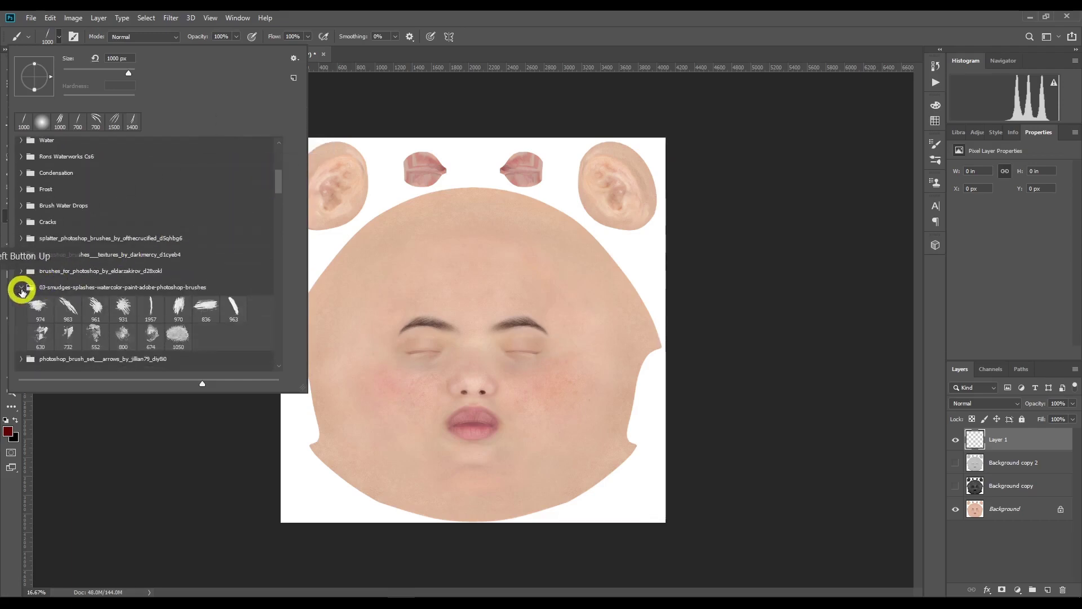
{"action": "left_click", "coordinate": [21, 288]}
{"action": "left_click_drag", "start_coordinate": [278, 176], "coordinate": [276, 197]}
{"action": "left_click", "coordinate": [22, 256]}
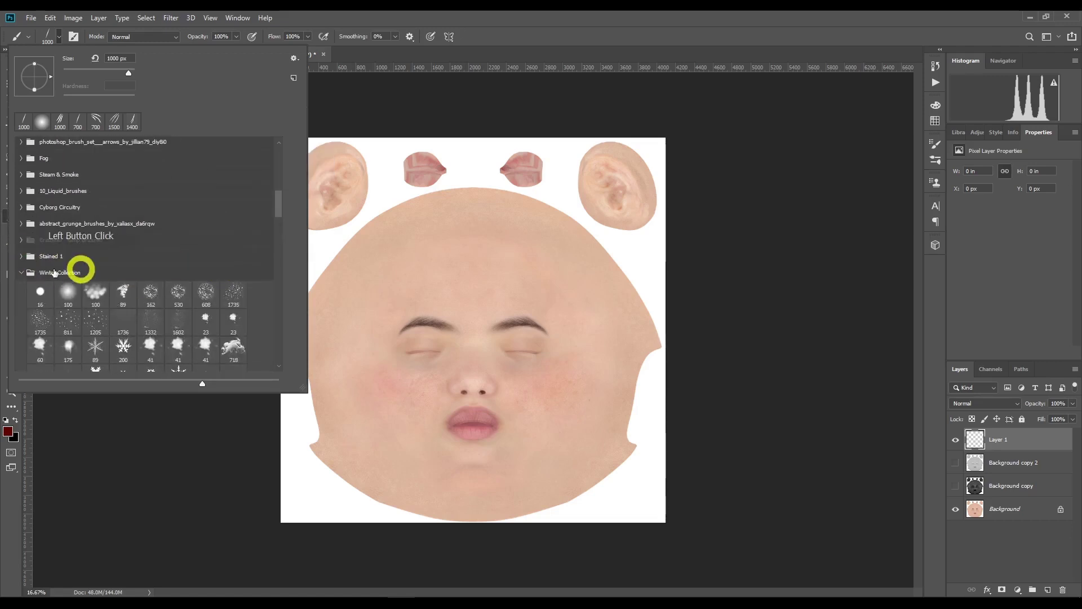
{"action": "left_click", "coordinate": [22, 272]}
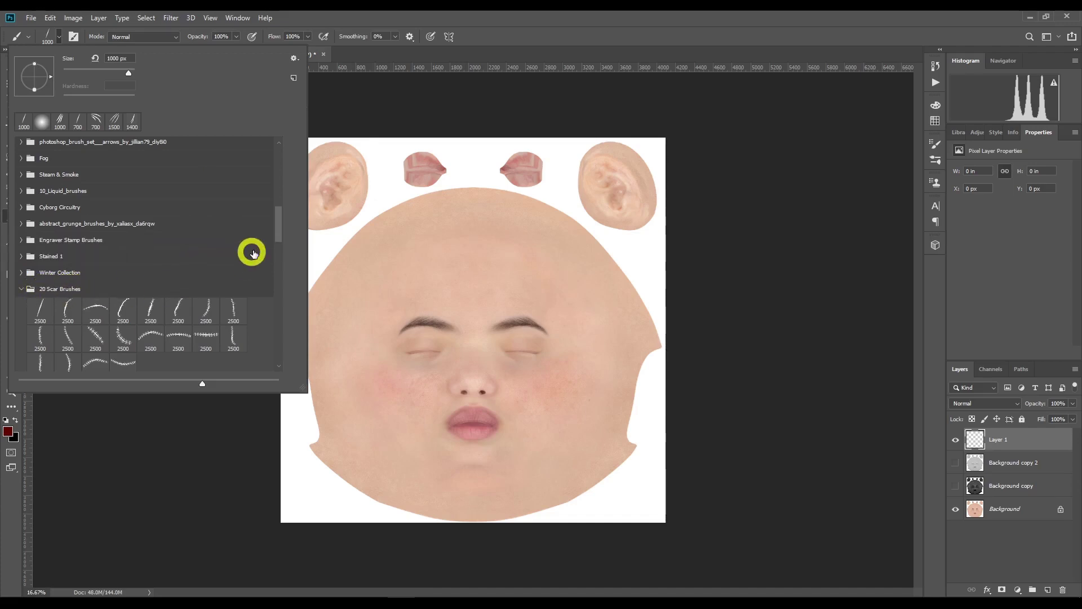
{"action": "left_click_drag", "start_coordinate": [277, 220], "coordinate": [273, 229]}
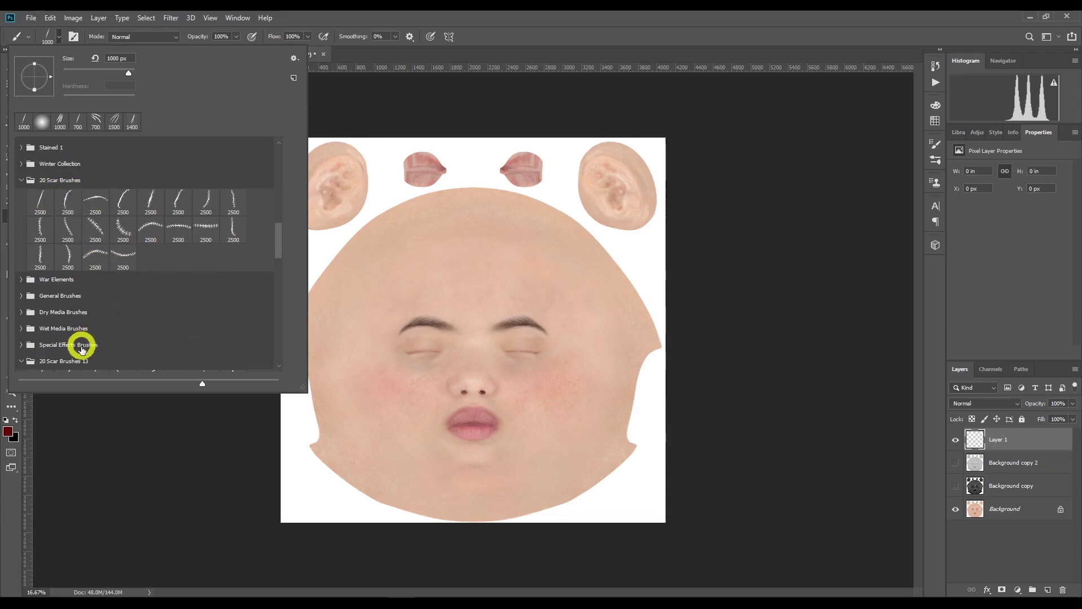
{"action": "left_click_drag", "start_coordinate": [278, 241], "coordinate": [277, 259]}
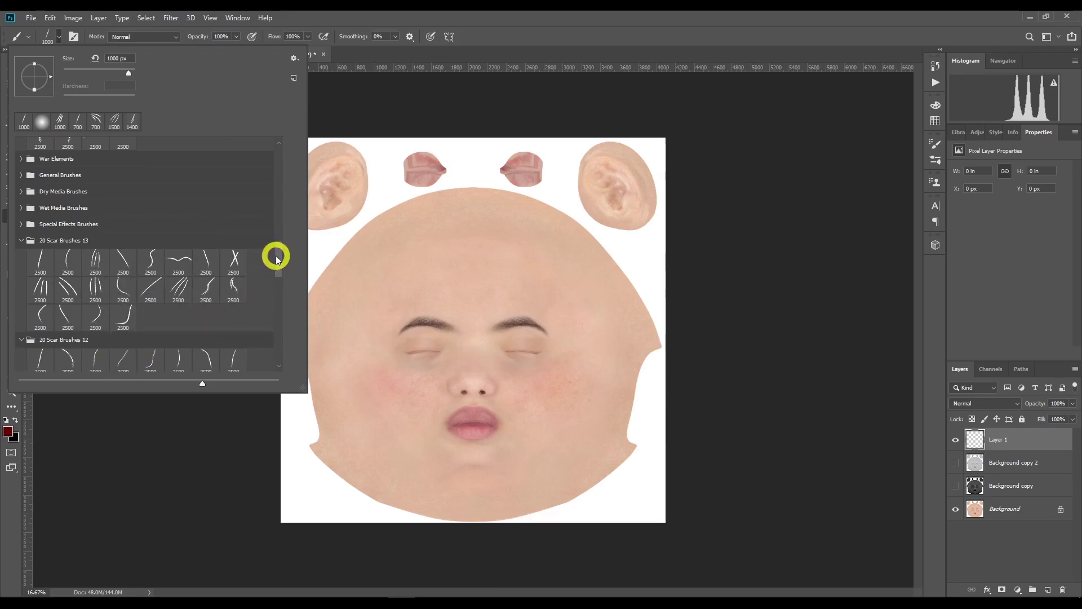
{"action": "left_click_drag", "start_coordinate": [276, 258], "coordinate": [275, 235]}
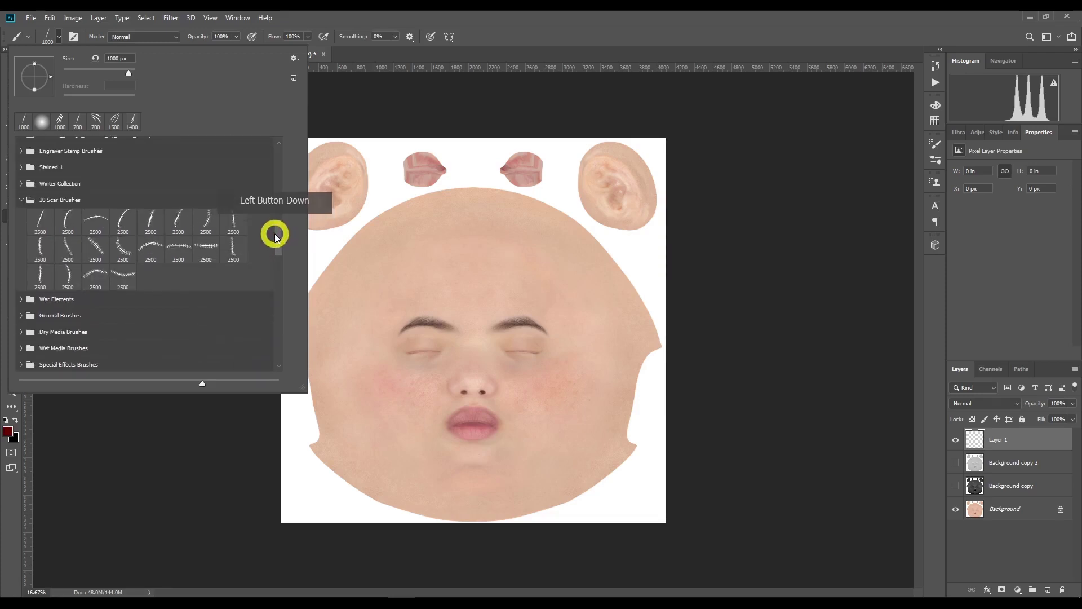
Step: Try the 1668 px brush from War Elements as a large wound across the forehead and eye on Layer 1, and undo it
{"action": "left_click", "coordinate": [22, 298]}
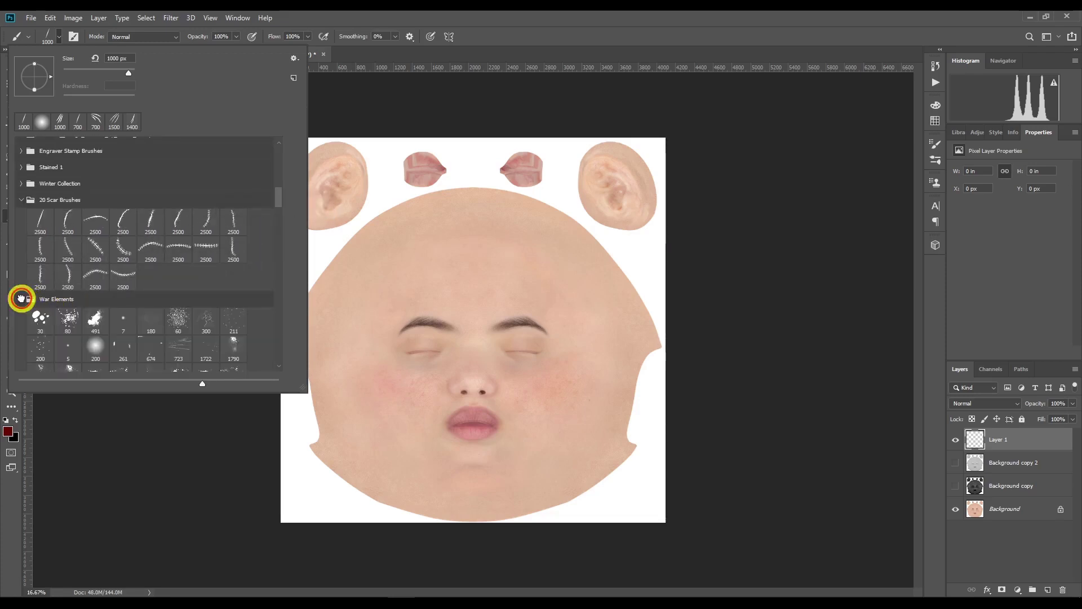
{"action": "left_click_drag", "start_coordinate": [280, 195], "coordinate": [277, 226]}
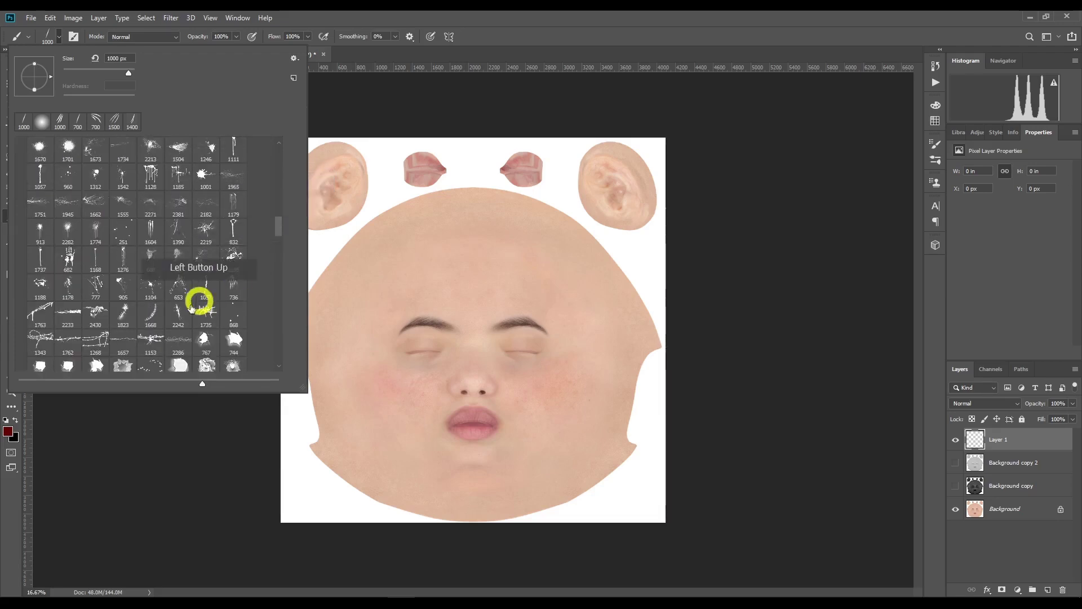
{"action": "left_click", "coordinate": [154, 315]}
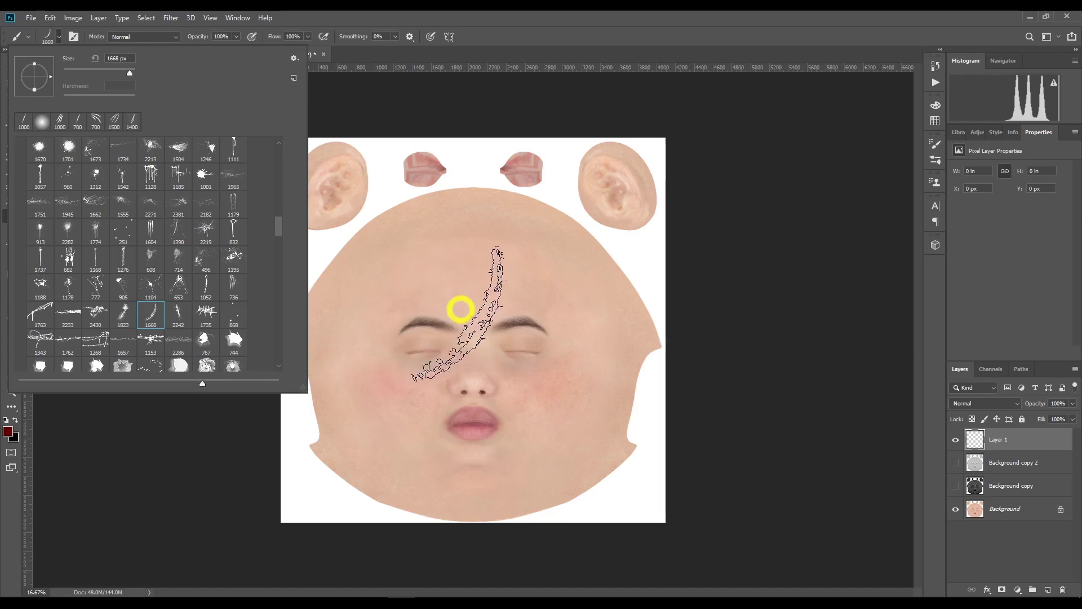
{"action": "left_click", "coordinate": [460, 309]}
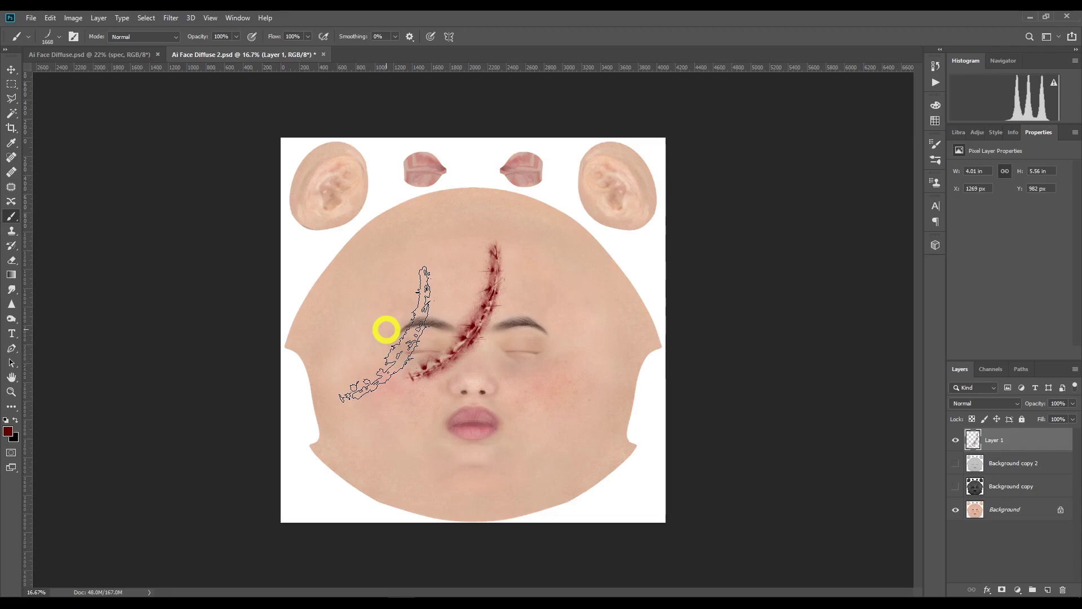
{"action": "key", "text": "ctrl+z"}
{"action": "key", "text": "ctrl+z"}
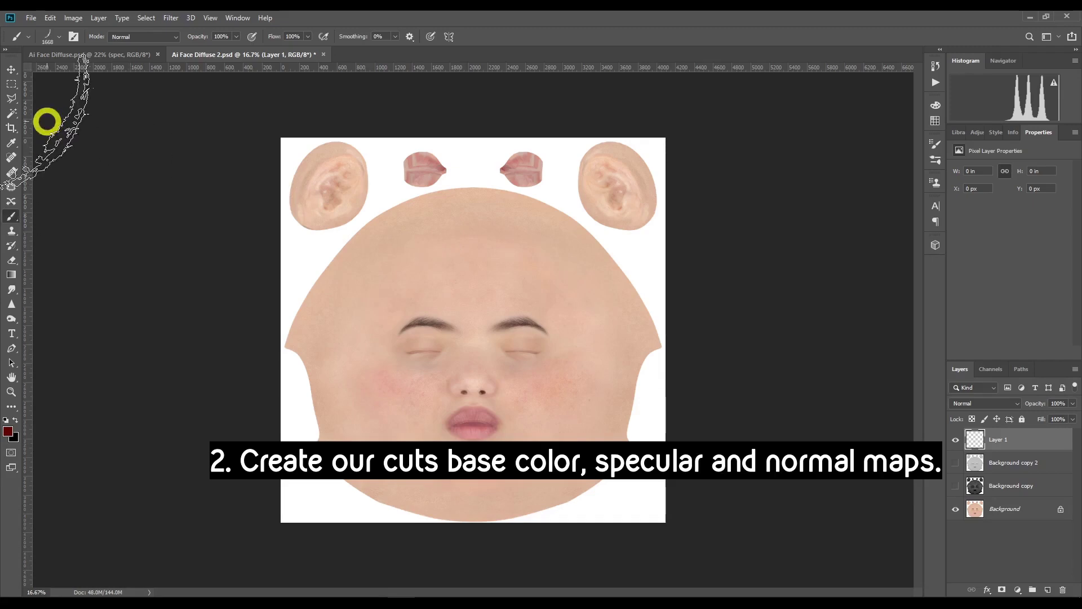
Step: Choose the straight diagonal stitched scar brush, fourth in the first row of the 20 Scar Brushes 5 2 group
{"action": "left_click", "coordinate": [60, 38]}
{"action": "left_click_drag", "start_coordinate": [278, 231], "coordinate": [280, 360]}
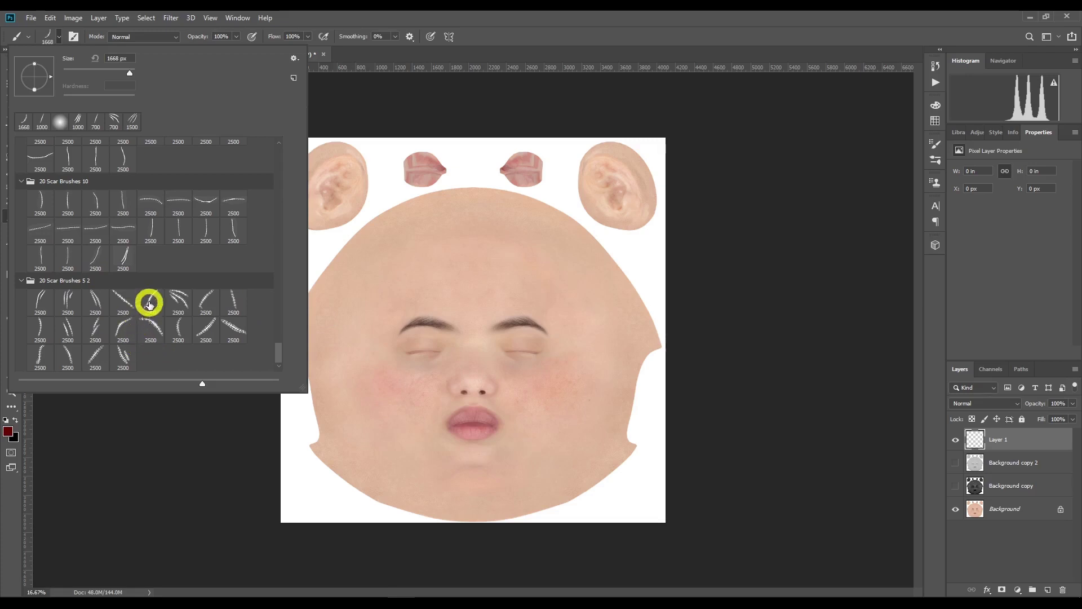
{"action": "left_click", "coordinate": [127, 302]}
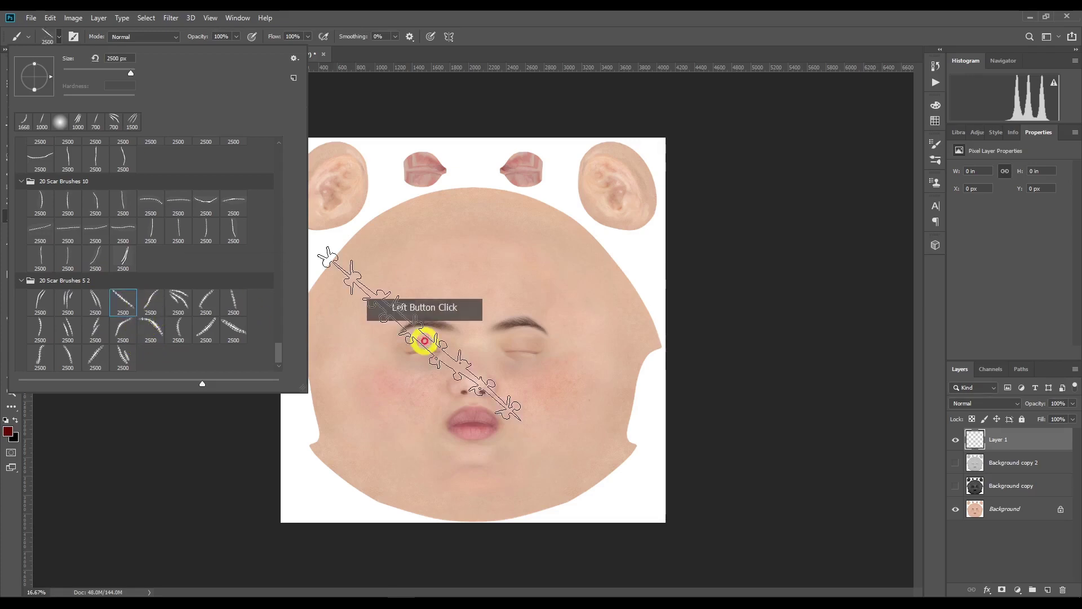
{"action": "left_click", "coordinate": [438, 372]}
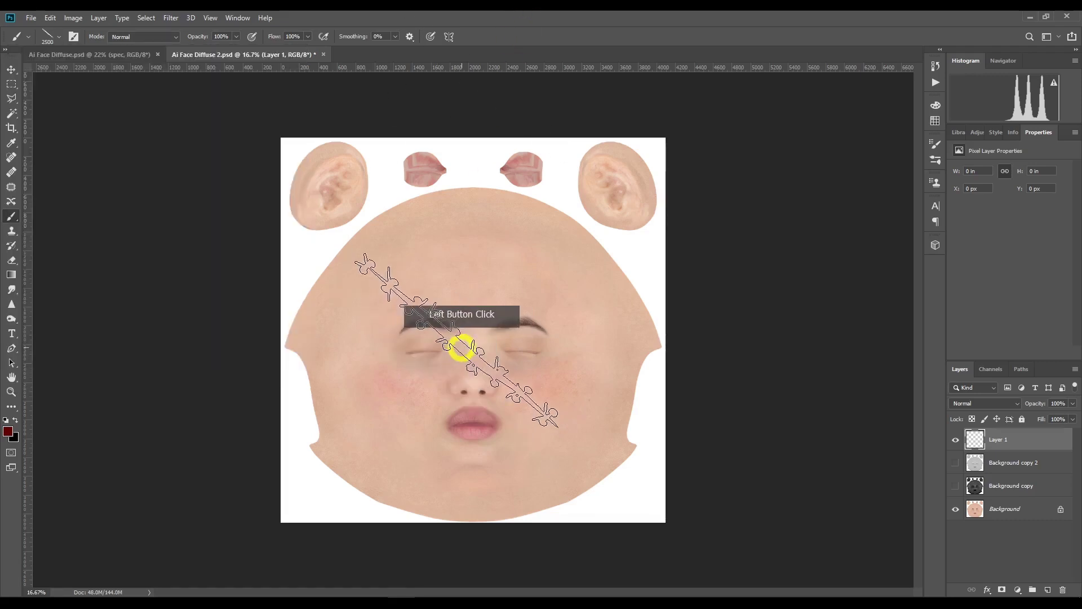
Step: Reduce the stitched scar brush size to 500 px to fit across the nose
{"action": "key", "text": "bracketleft"}
{"action": "key", "text": "bracketleft"}
{"action": "key", "text": "bracketleft"}
{"action": "key", "text": "bracketleft"}
{"action": "key", "text": "bracketleft"}
{"action": "key", "text": "bracketleft"}
{"action": "key", "text": "bracketleft"}
{"action": "key", "text": "bracketleft"}
{"action": "key", "text": "bracketleft"}
{"action": "key", "text": "bracketleft"}
{"action": "key", "text": "bracketleft"}
{"action": "key", "text": "bracketleft"}
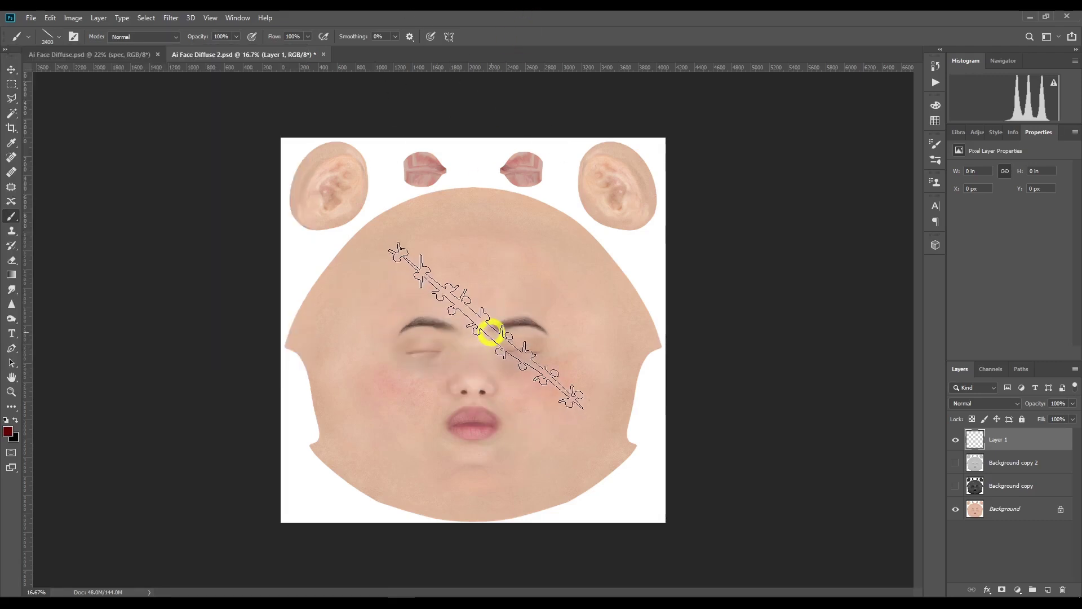
{"action": "key", "text": "bracketleft"}
{"action": "key", "text": "bracketleft"}
{"action": "key", "text": "bracketleft"}
{"action": "key", "text": "bracketleft"}
{"action": "key", "text": "bracketleft"}
{"action": "key", "text": "bracketleft"}
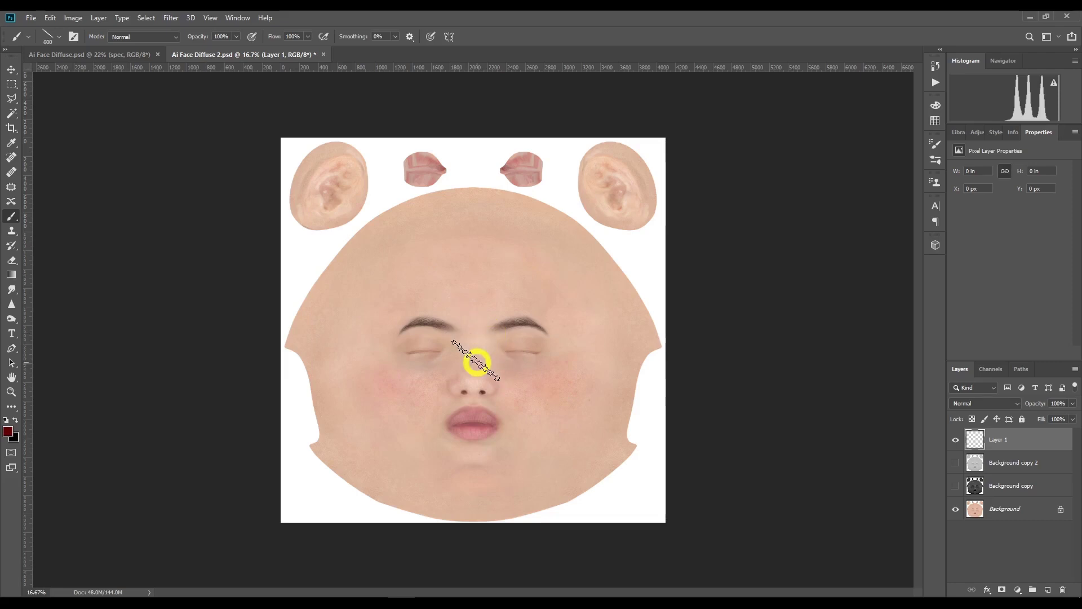
{"action": "key", "text": "bracketright"}
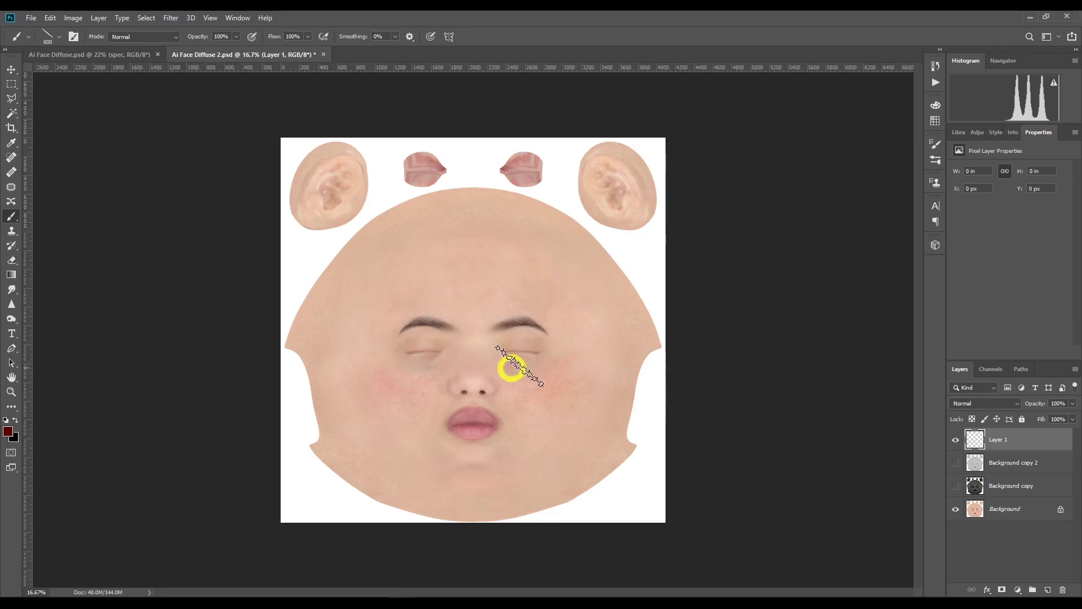
{"action": "key", "text": "bracketright"}
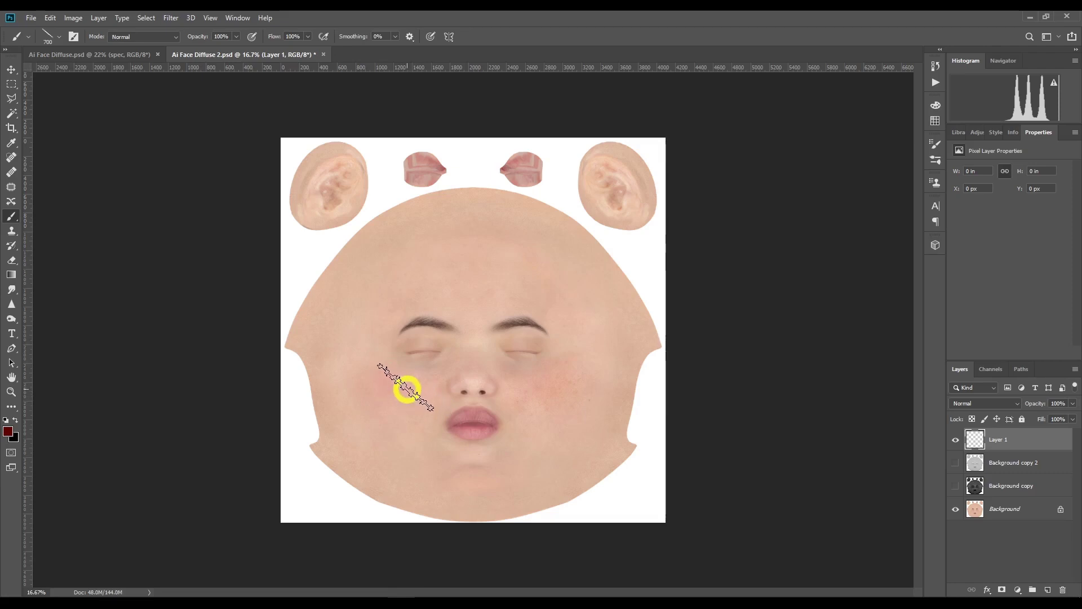
{"action": "key", "text": "bracketleft"}
{"action": "key", "text": "bracketleft"}
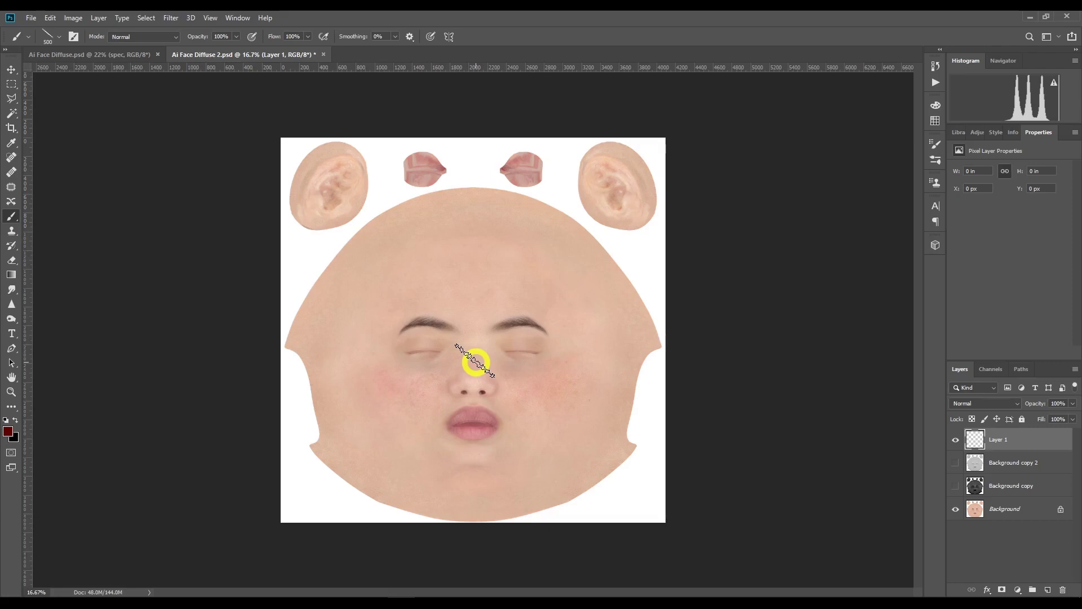
Step: Stamp one dark red (#560000) stitched scar diagonally across the bridge of the nose on Layer 1
{"action": "left_click", "coordinate": [9, 432]}
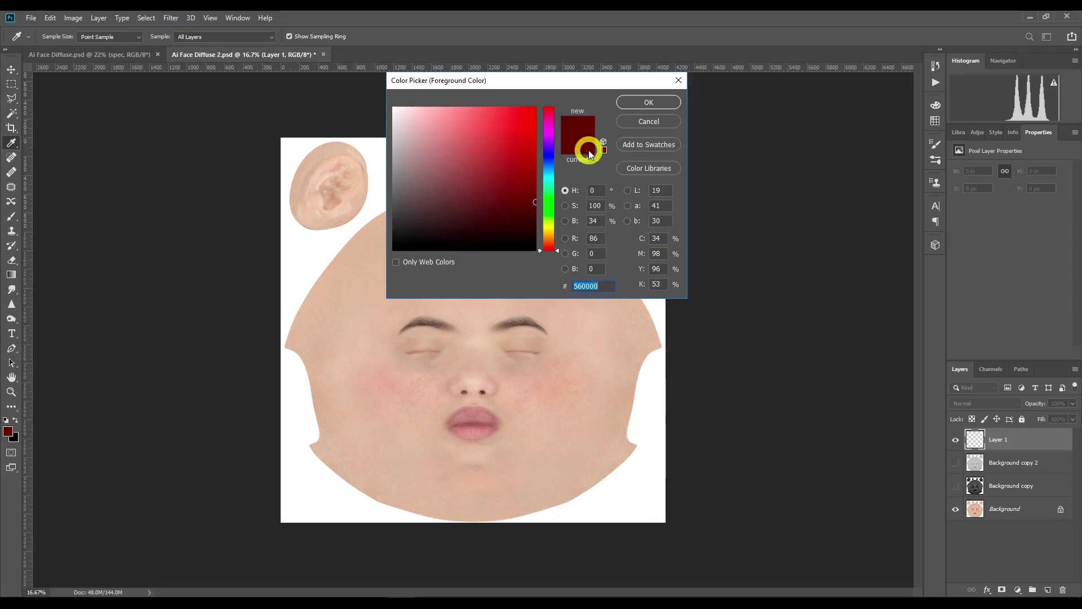
{"action": "left_click", "coordinate": [647, 104]}
{"action": "key", "text": "b"}
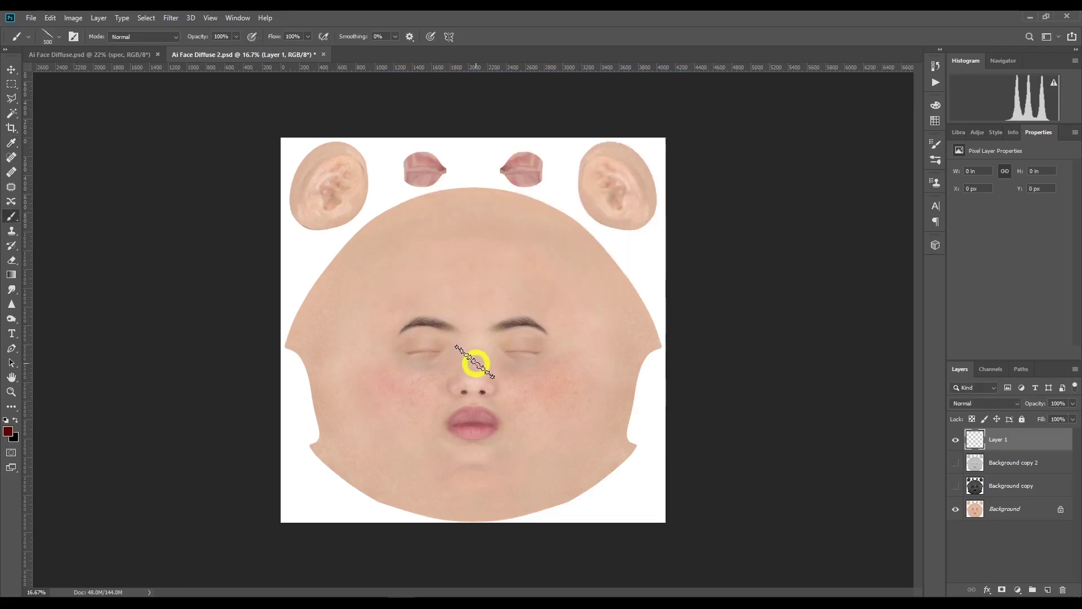
{"action": "left_click", "coordinate": [475, 364]}
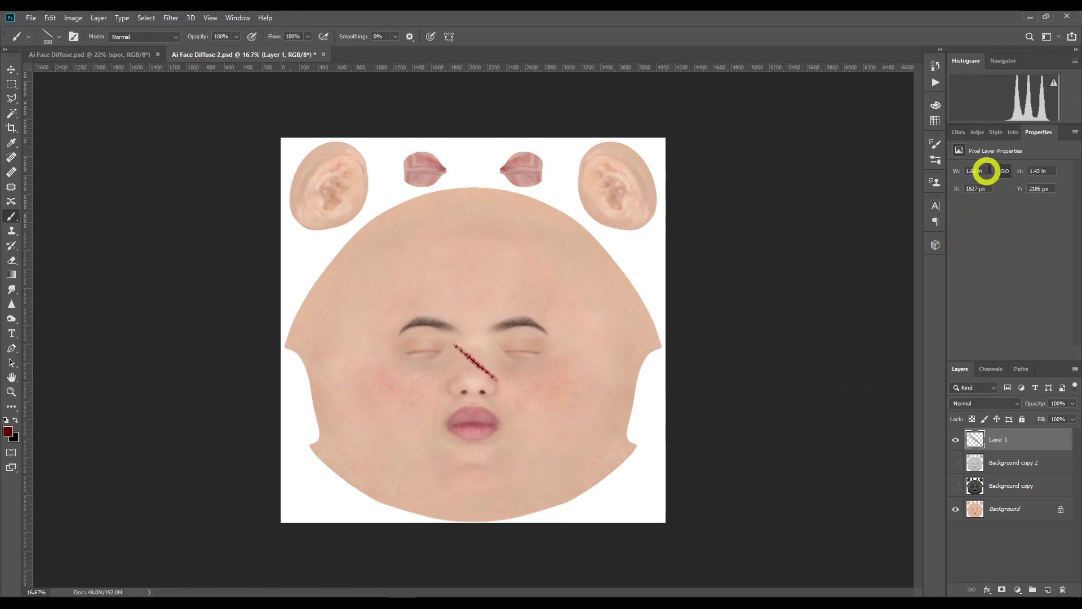
Step: Apply the dark red preset layer style with Bevel & Emboss, Inner Shadow and Color Overlay to the scar on Layer 1
{"action": "left_click", "coordinate": [997, 133]}
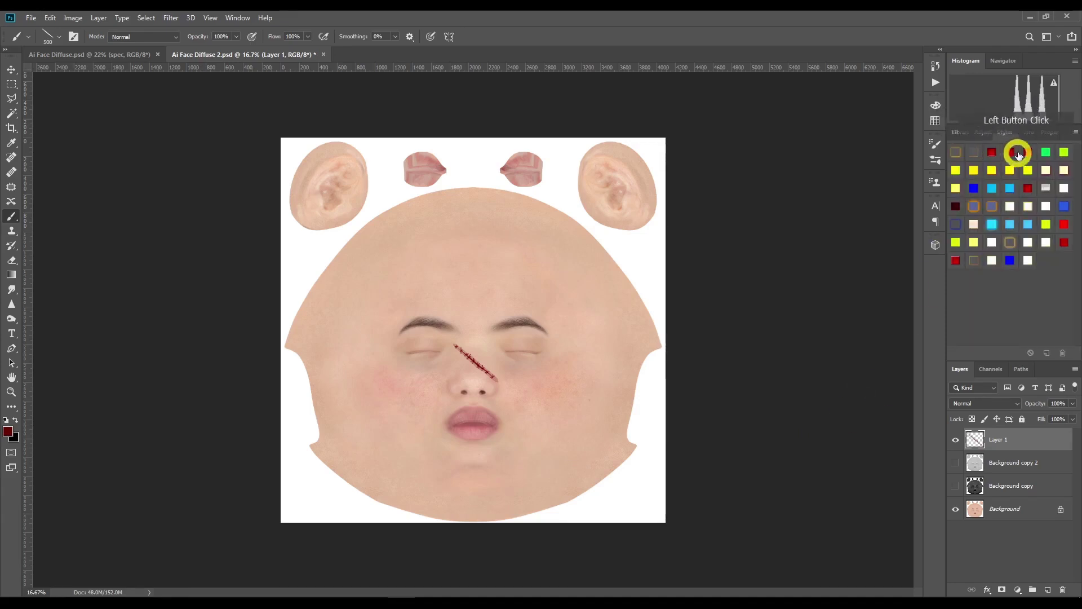
{"action": "left_click", "coordinate": [956, 207]}
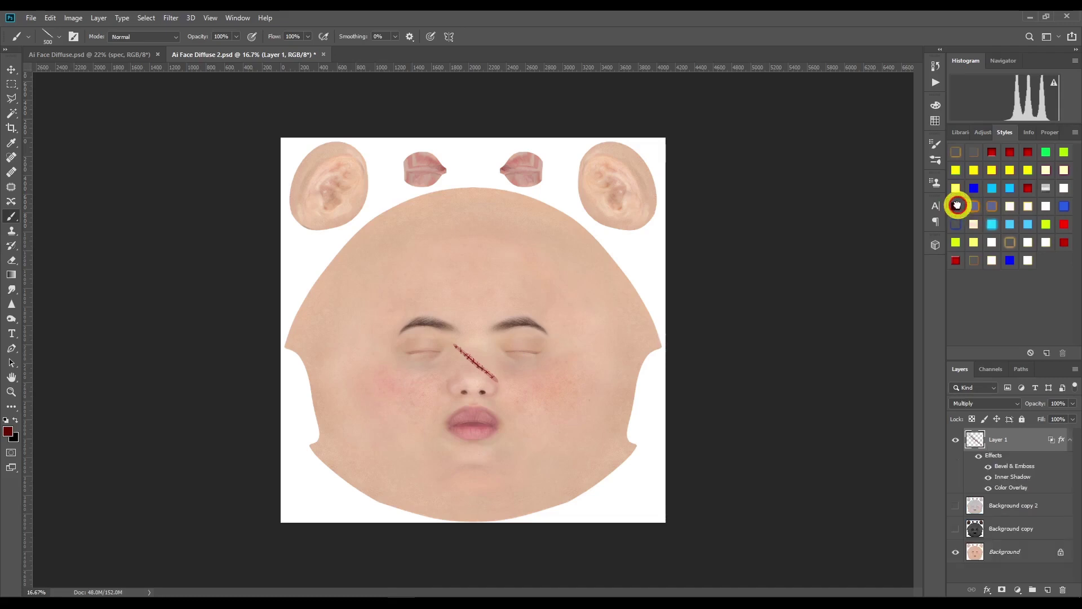
Step: Replace the scar's style on Layer 1 with the red preset fifth in the third row, with Bevel & Emboss, Inner Shadow and Color Overlay
{"action": "left_click", "coordinate": [1000, 157]}
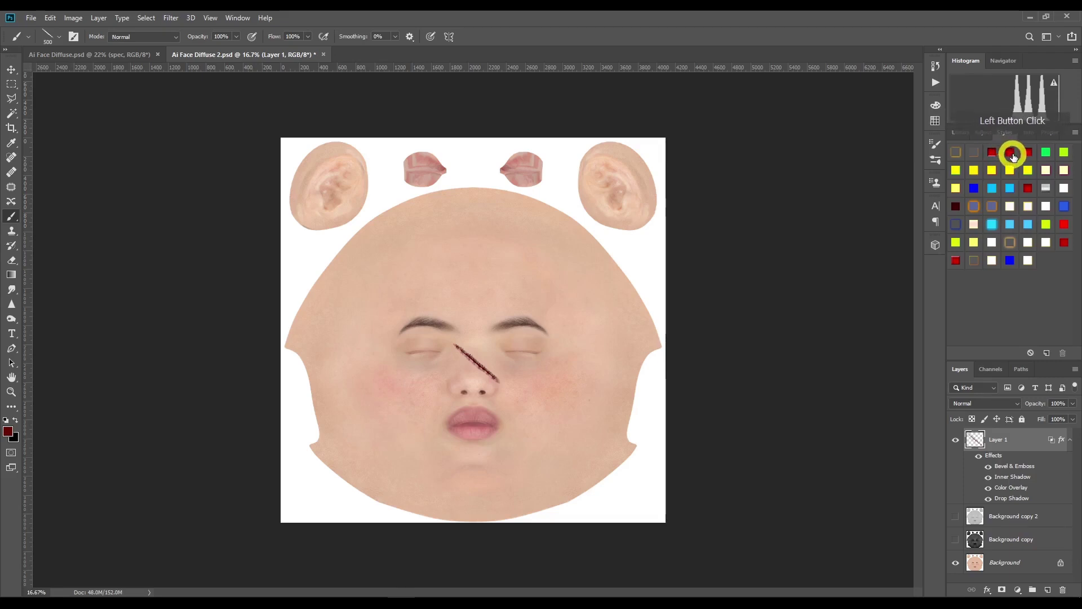
{"action": "left_click", "coordinate": [1028, 188]}
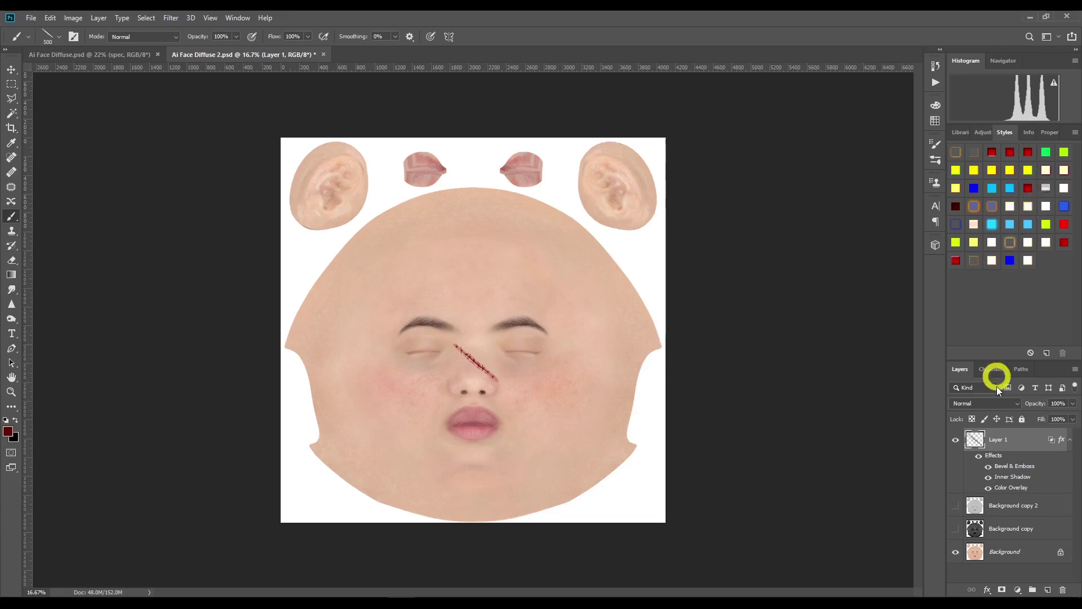
{"action": "left_click", "coordinate": [993, 458]}
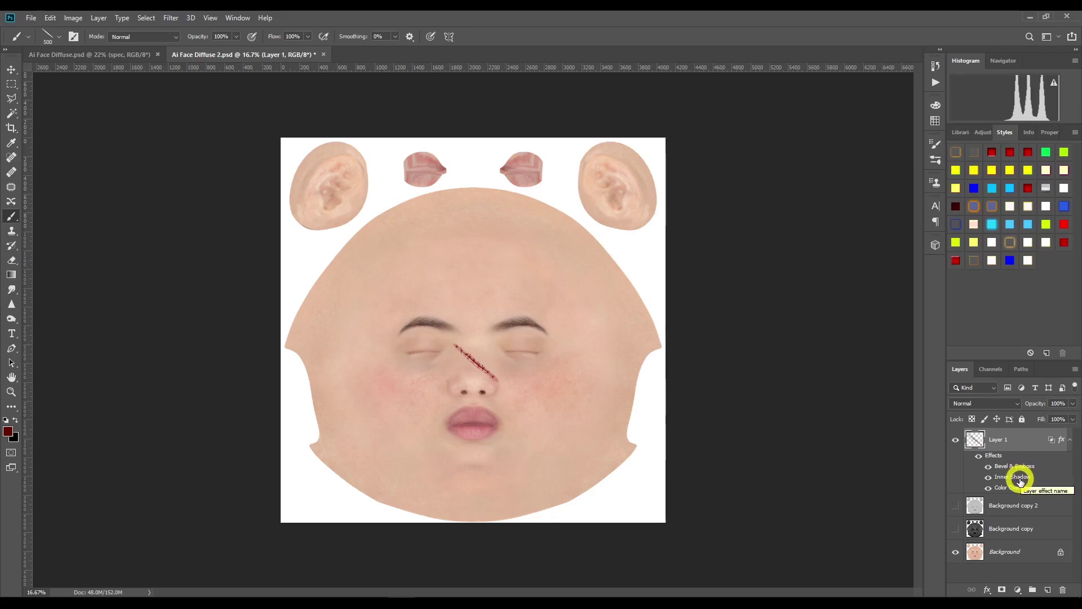
Step: Examine the Color Overlay settings of the scar on Layer 1, then close them without changes
{"action": "left_click", "coordinate": [10, 392]}
{"action": "left_click", "coordinate": [514, 375]}
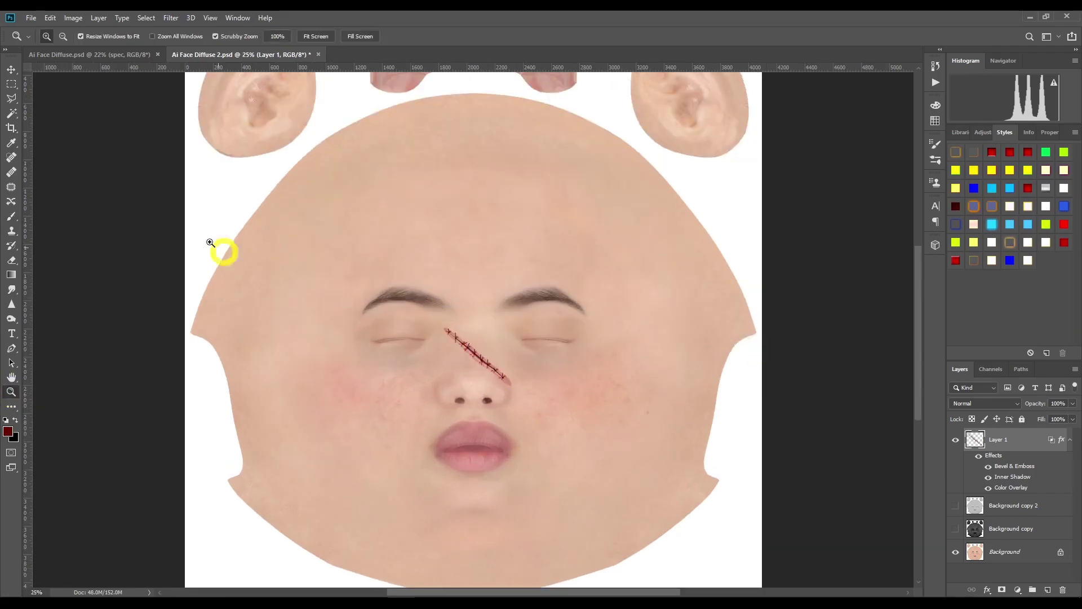
{"action": "left_click", "coordinate": [10, 69]}
{"action": "left_click", "coordinate": [884, 427]}
{"action": "left_click", "coordinate": [1020, 445]}
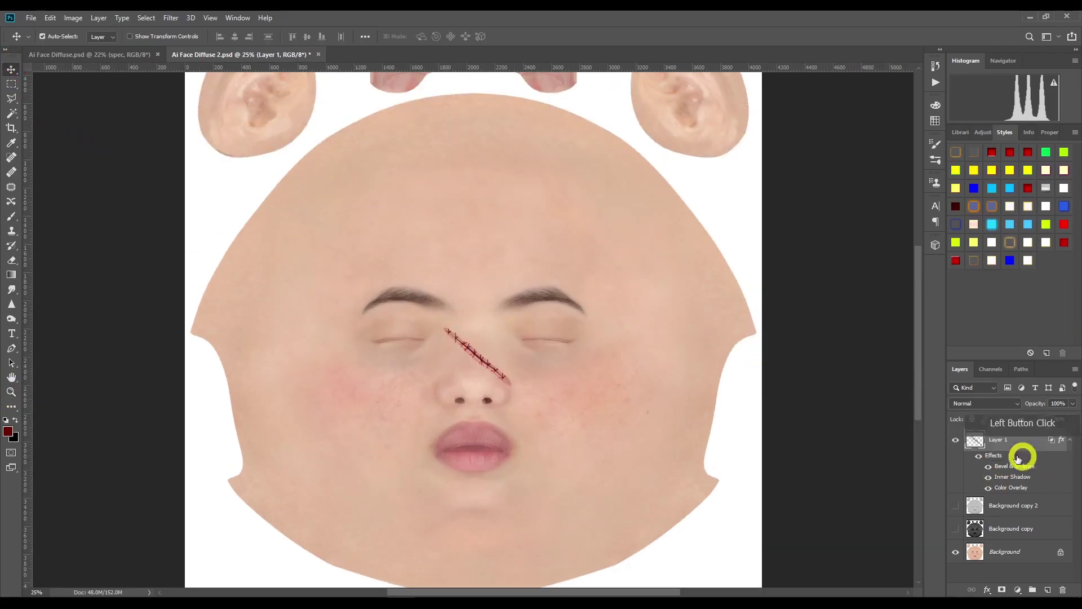
{"action": "double_click", "coordinate": [1016, 489]}
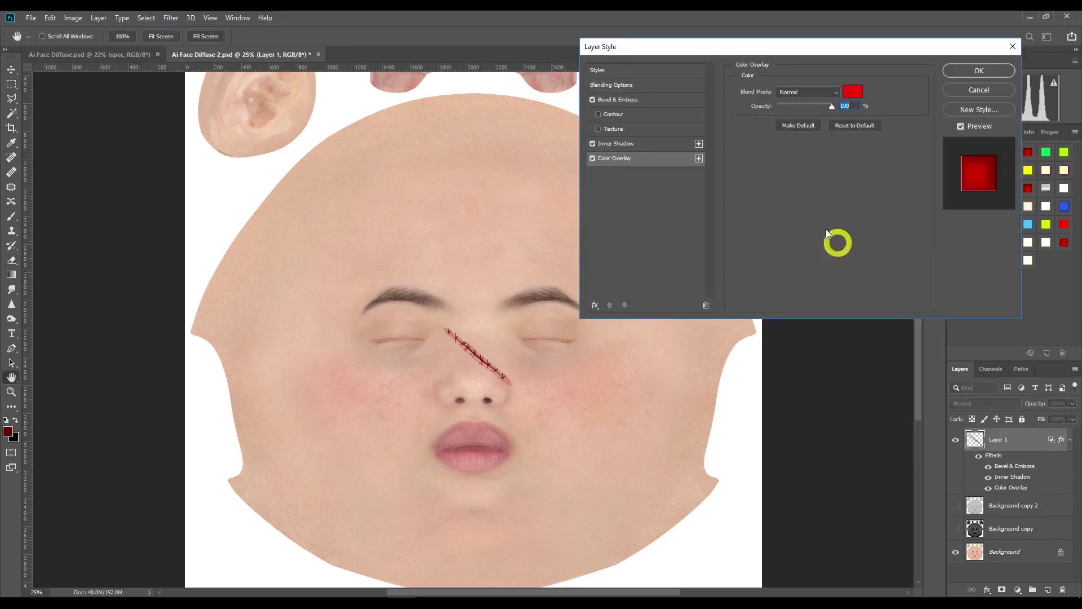
{"action": "left_click", "coordinate": [959, 90]}
{"action": "left_click", "coordinate": [986, 589]}
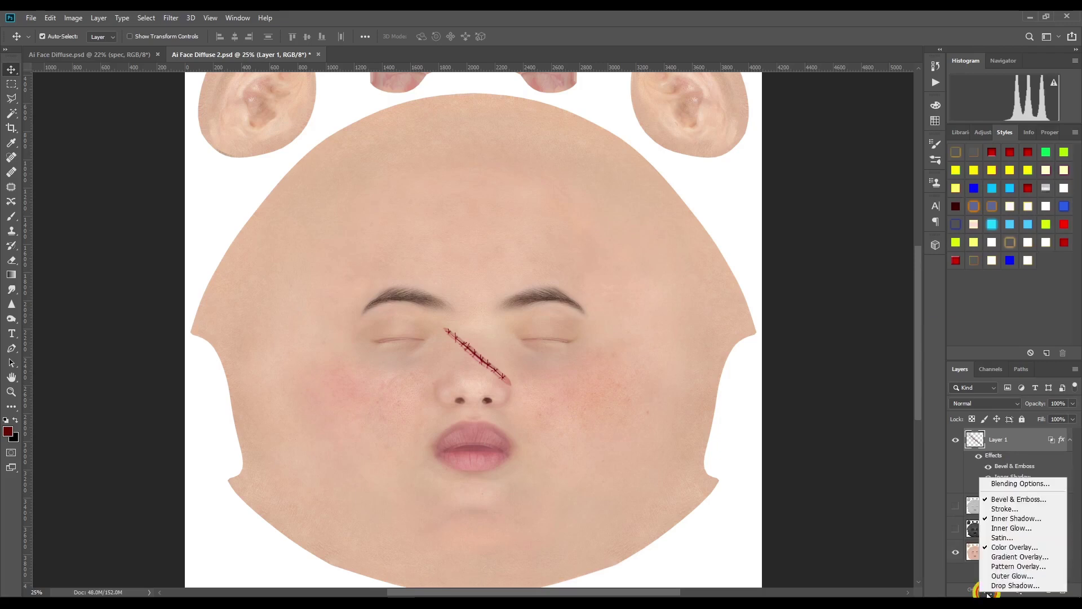
{"action": "left_click", "coordinate": [1021, 550]}
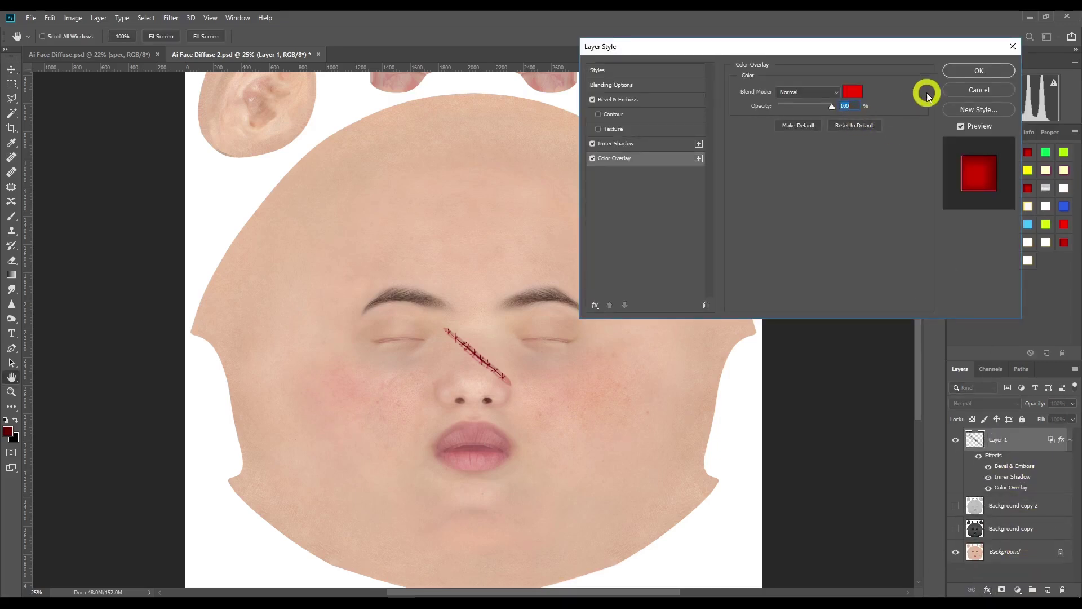
{"action": "left_click", "coordinate": [969, 90]}
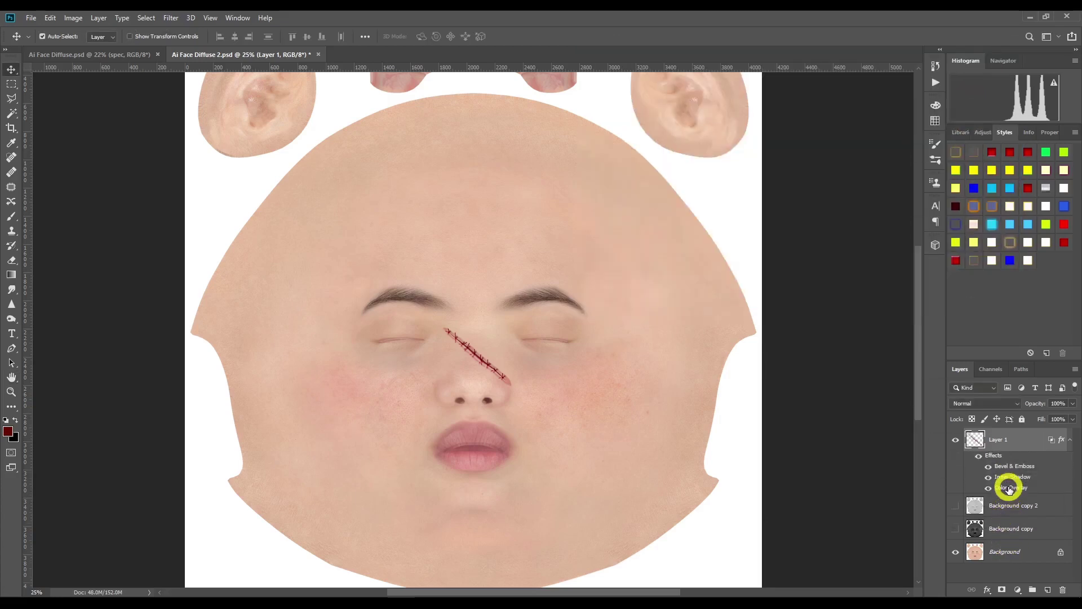
{"action": "left_click", "coordinate": [987, 590]}
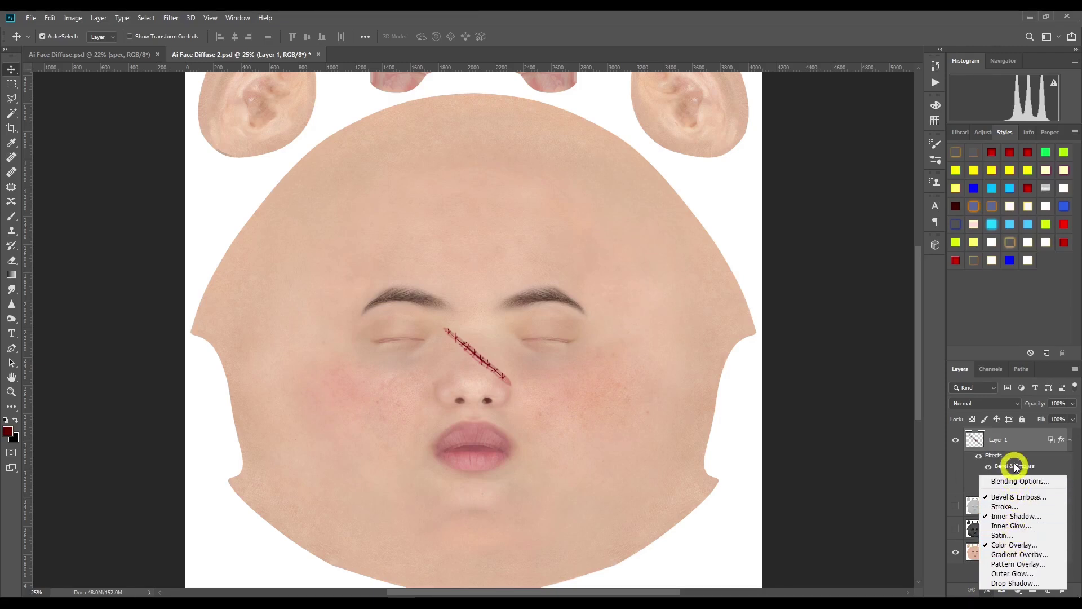
{"action": "left_click", "coordinate": [975, 24]}
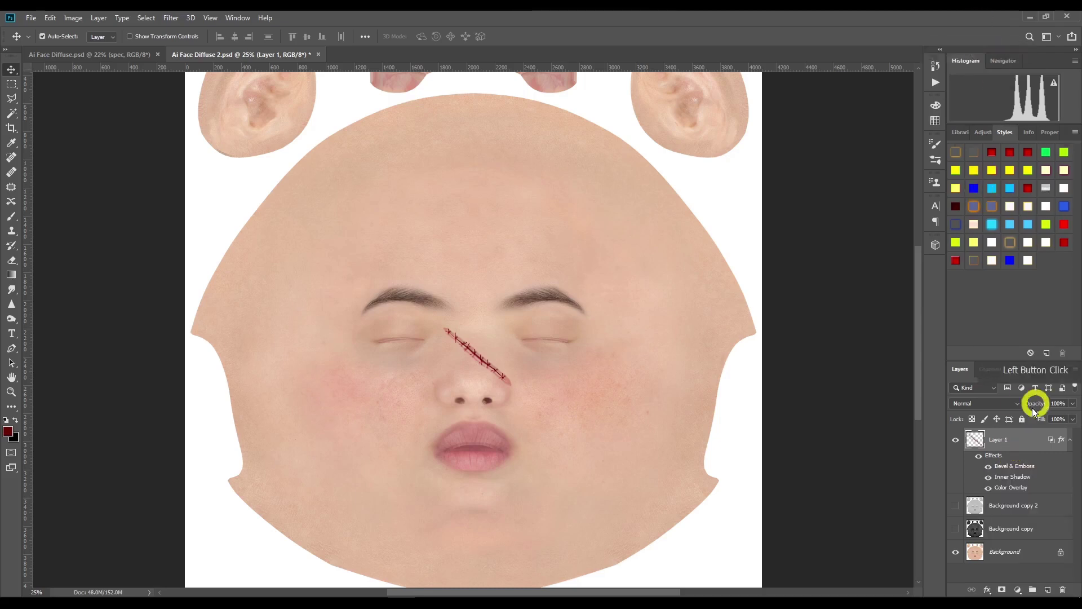
Step: Check which overlay color is assigned in the scar's Color Overlay settings
{"action": "double_click", "coordinate": [1017, 488]}
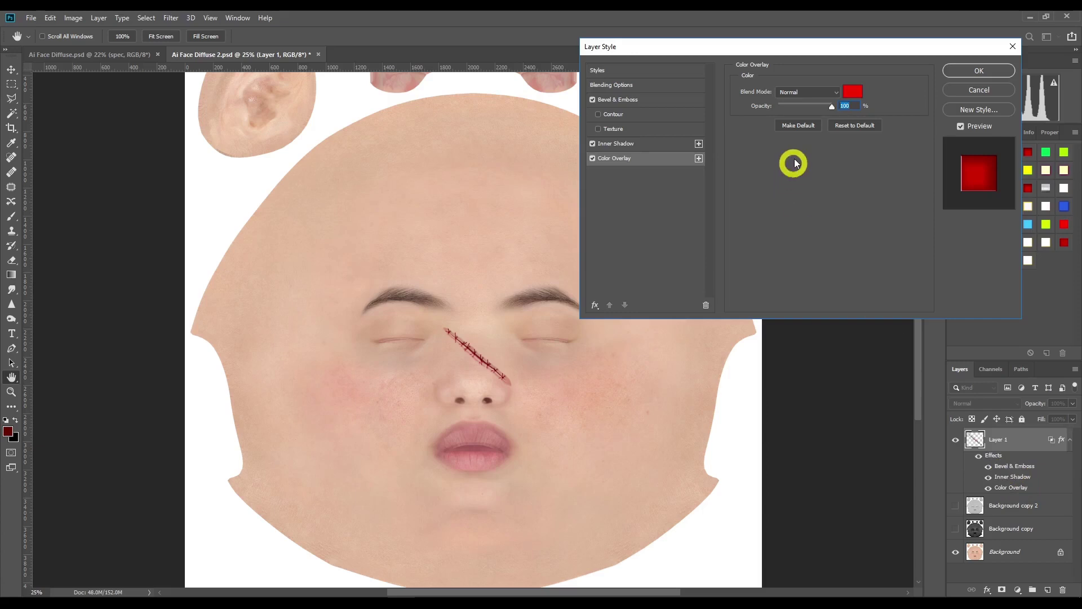
{"action": "left_click", "coordinate": [854, 92]}
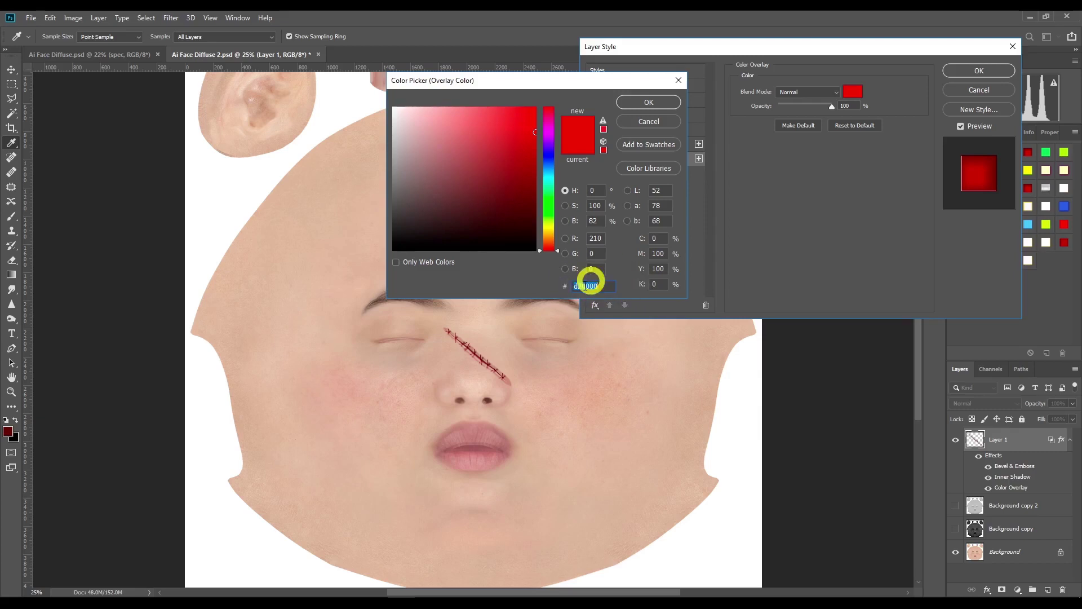
{"action": "left_click", "coordinate": [668, 102]}
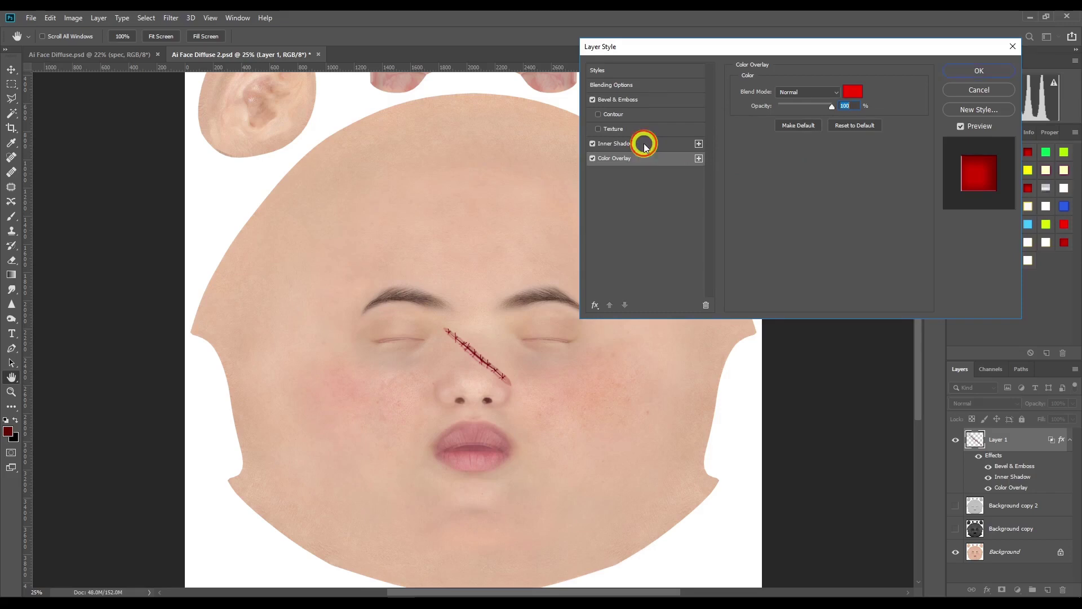
Step: Set the opacity of the scar's Inner Shadow to 42%
{"action": "left_click", "coordinate": [646, 145]}
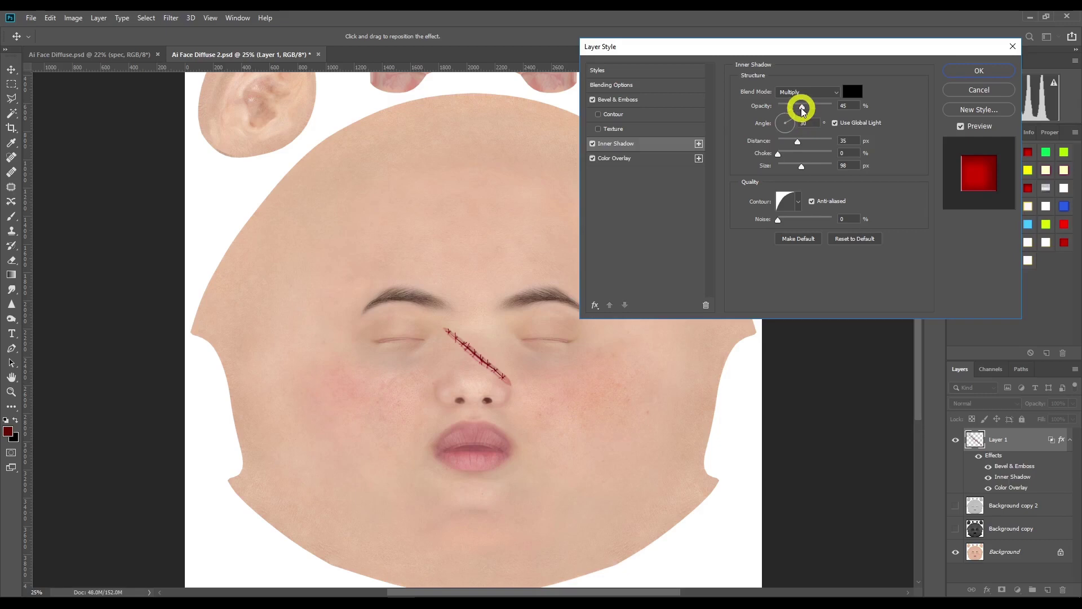
{"action": "left_click_drag", "start_coordinate": [802, 108], "coordinate": [830, 108]}
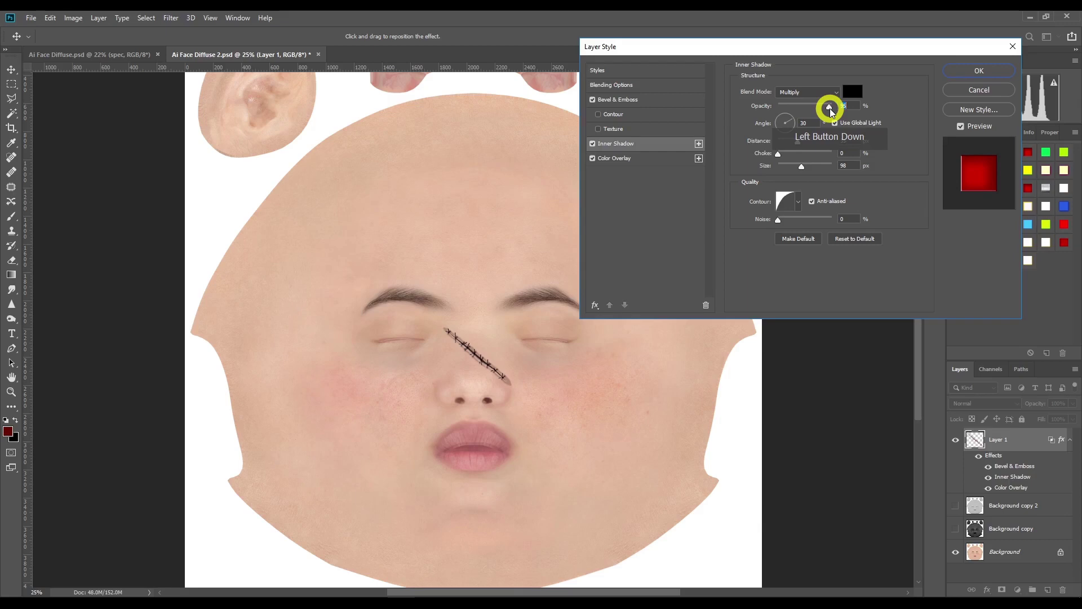
{"action": "left_click_drag", "start_coordinate": [829, 108], "coordinate": [803, 113]}
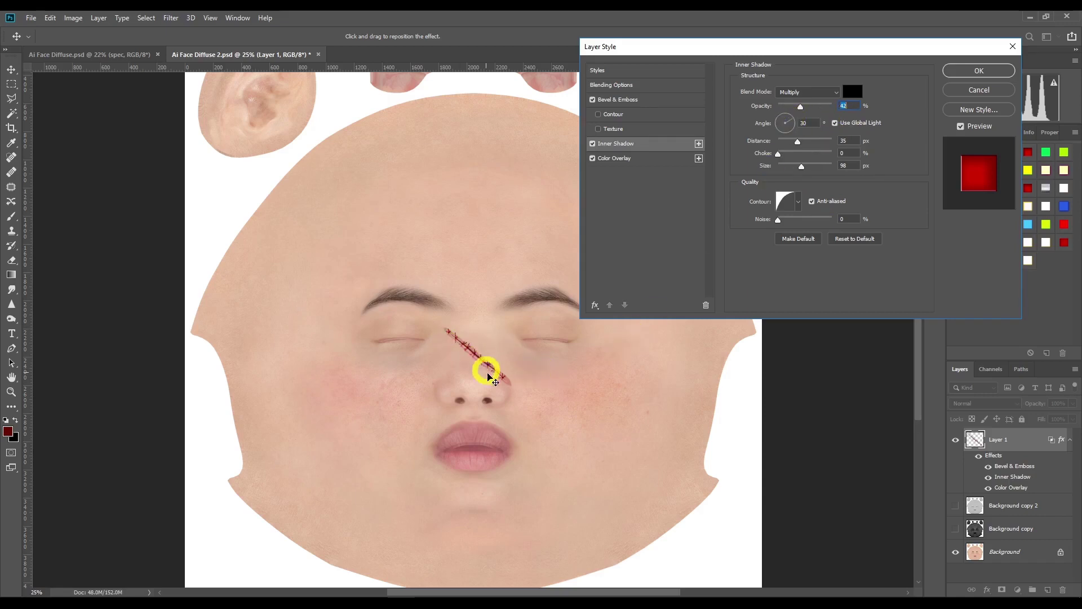
Step: Try Inner Shadow light angles of -52°, 101° and 61° on the scar
{"action": "left_click_drag", "start_coordinate": [793, 124], "coordinate": [792, 134]}
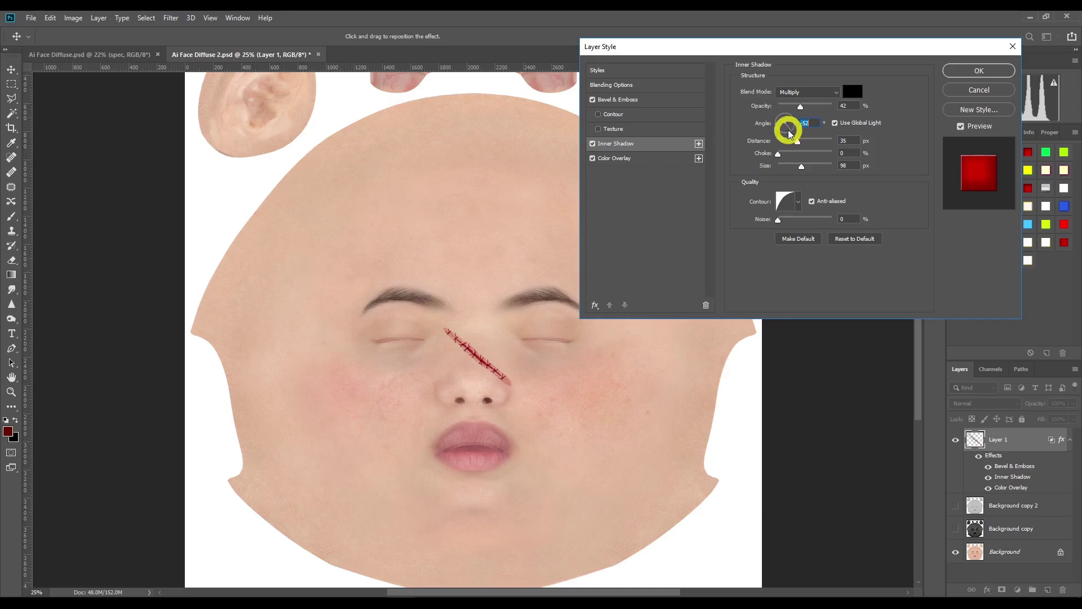
{"action": "left_click_drag", "start_coordinate": [790, 132], "coordinate": [785, 109]}
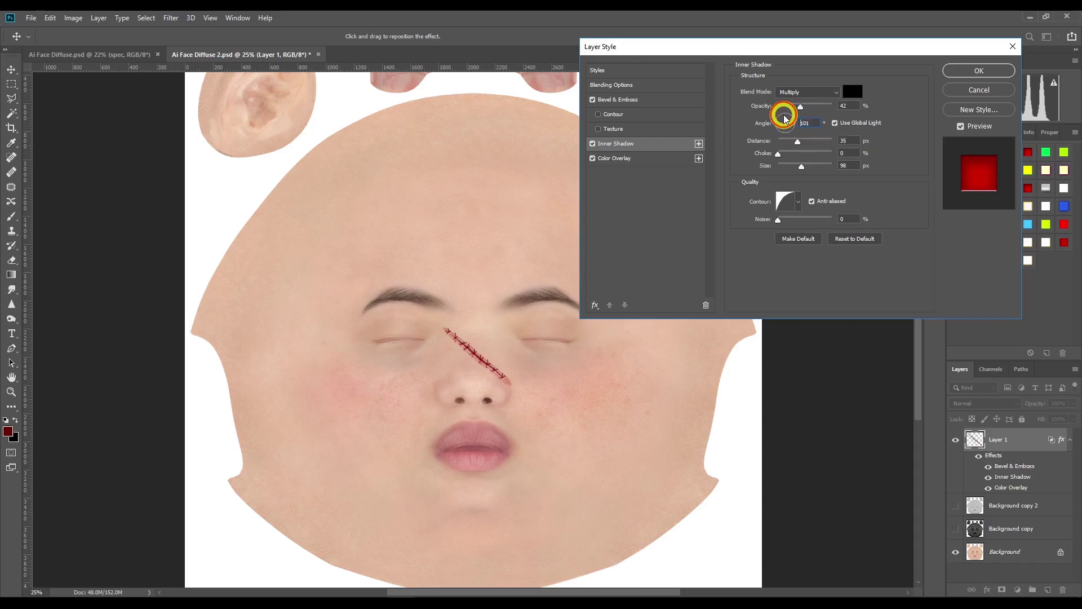
{"action": "left_click", "coordinate": [791, 118]}
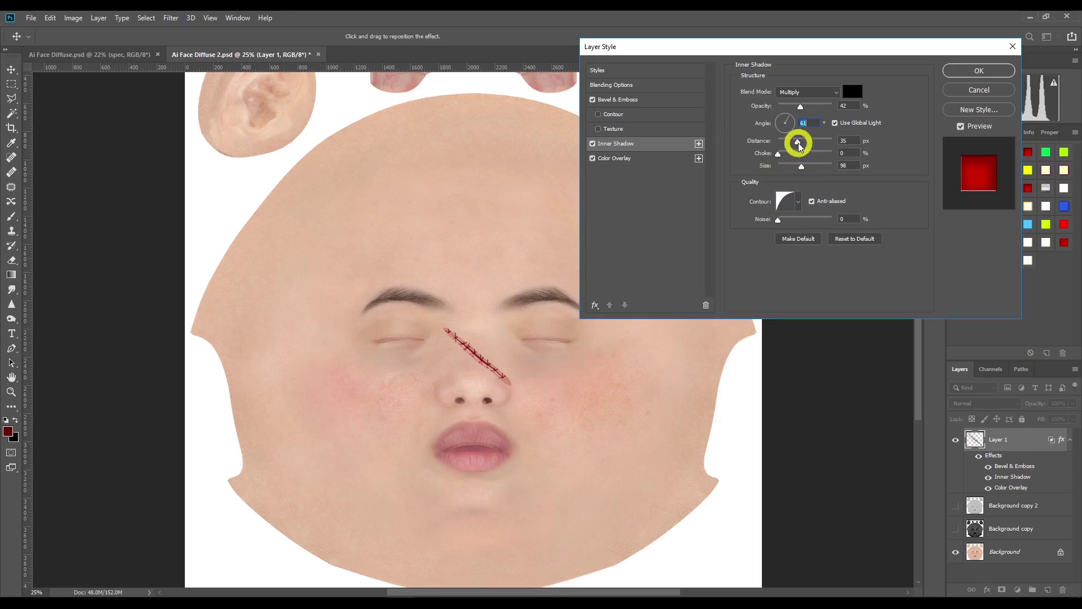
Step: Set the scar's Inner Shadow distance to 36 px and its size to 92 px
{"action": "mouse_move", "coordinate": [798, 146]}
{"action": "left_mouse_down"}
{"action": "mouse_move", "coordinate": [768, 145]}
{"action": "mouse_move", "coordinate": [823, 145]}
{"action": "mouse_move", "coordinate": [776, 145]}
{"action": "mouse_move", "coordinate": [819, 145]}
{"action": "mouse_move", "coordinate": [789, 145]}
{"action": "mouse_move", "coordinate": [798, 148]}
{"action": "left_mouse_up"}
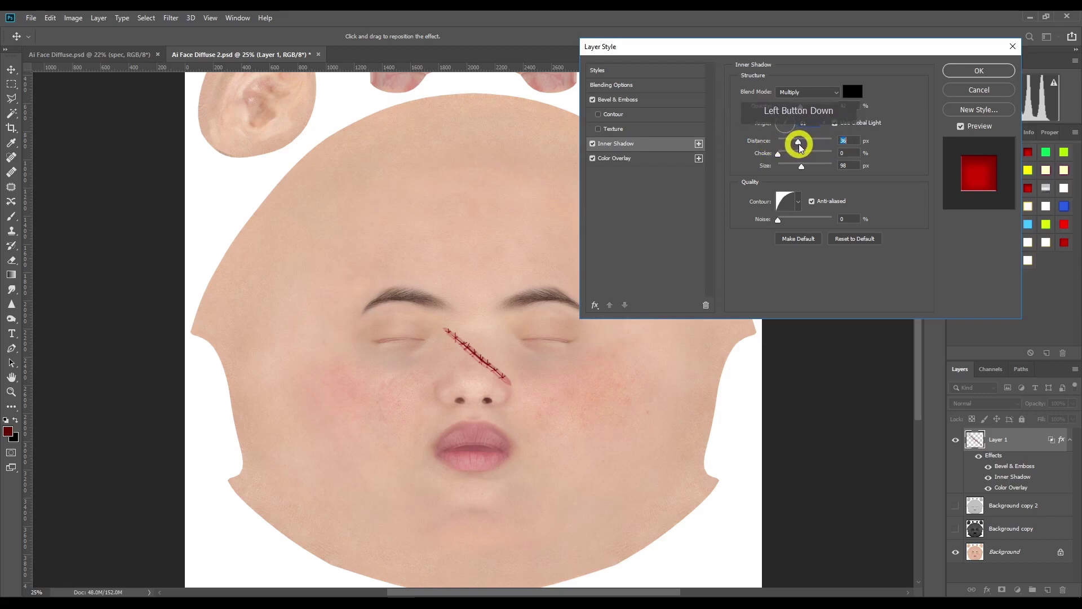
{"action": "left_click_drag", "start_coordinate": [800, 148], "coordinate": [804, 176]}
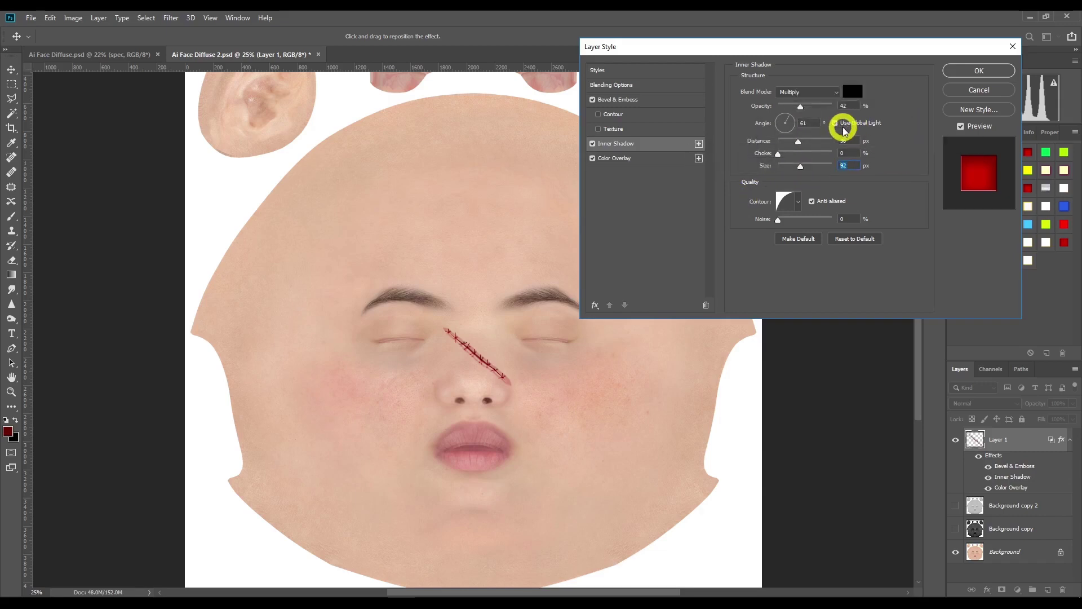
Step: Set the depth of the scar's Bevel & Emboss effect to 136%
{"action": "left_click", "coordinate": [615, 105]}
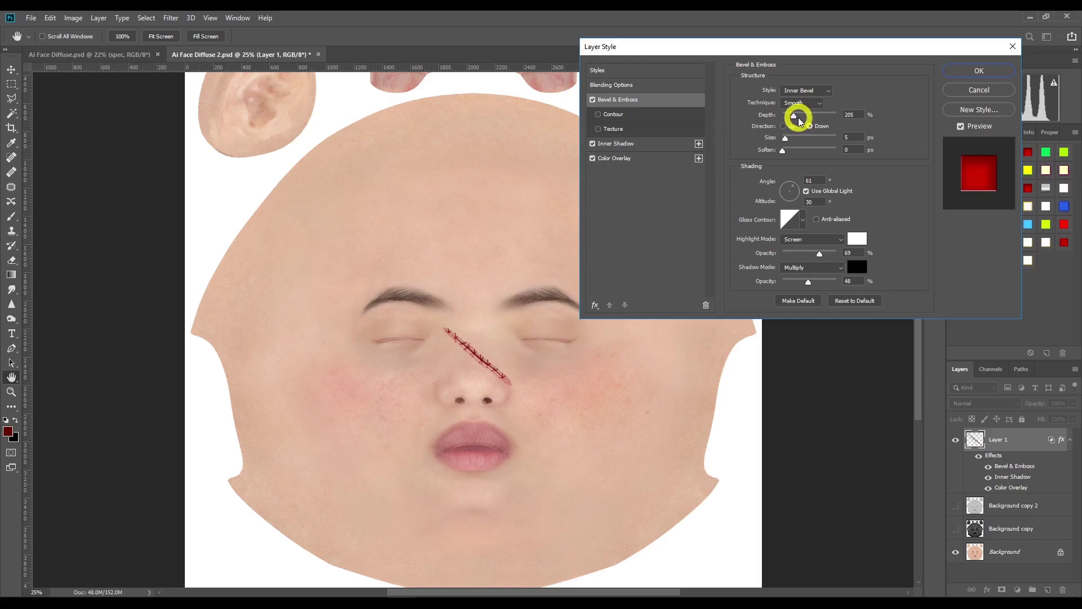
{"action": "mouse_move", "coordinate": [795, 118]}
{"action": "left_mouse_down"}
{"action": "mouse_move", "coordinate": [837, 117]}
{"action": "mouse_move", "coordinate": [777, 116]}
{"action": "mouse_move", "coordinate": [792, 120]}
{"action": "left_mouse_up"}
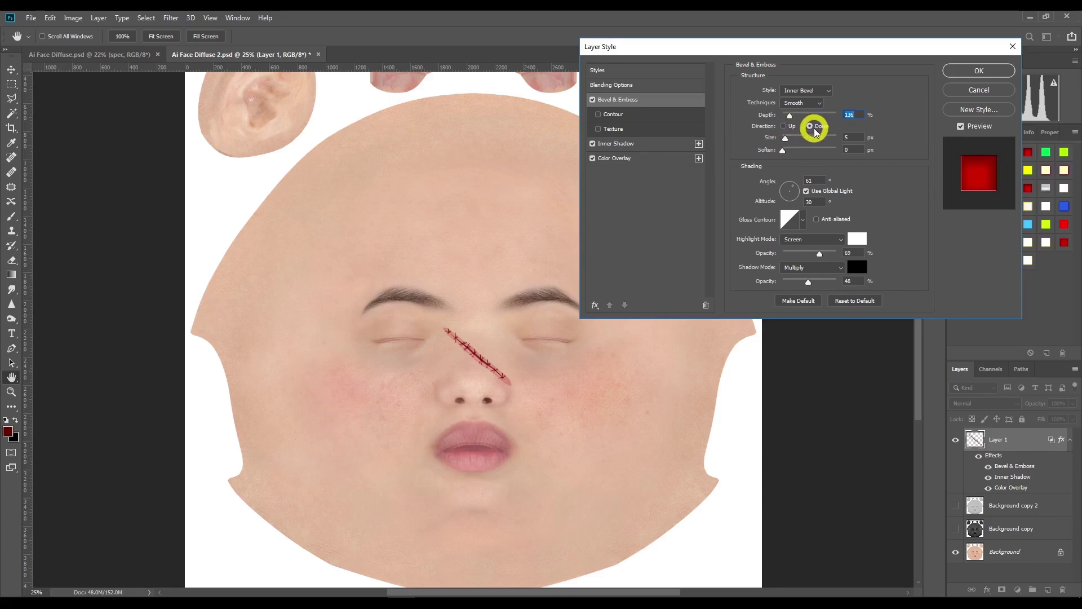
Step: Compare the Up and Down directions of the scar's Bevel & Emboss, ending on Down
{"action": "left_click", "coordinate": [785, 126]}
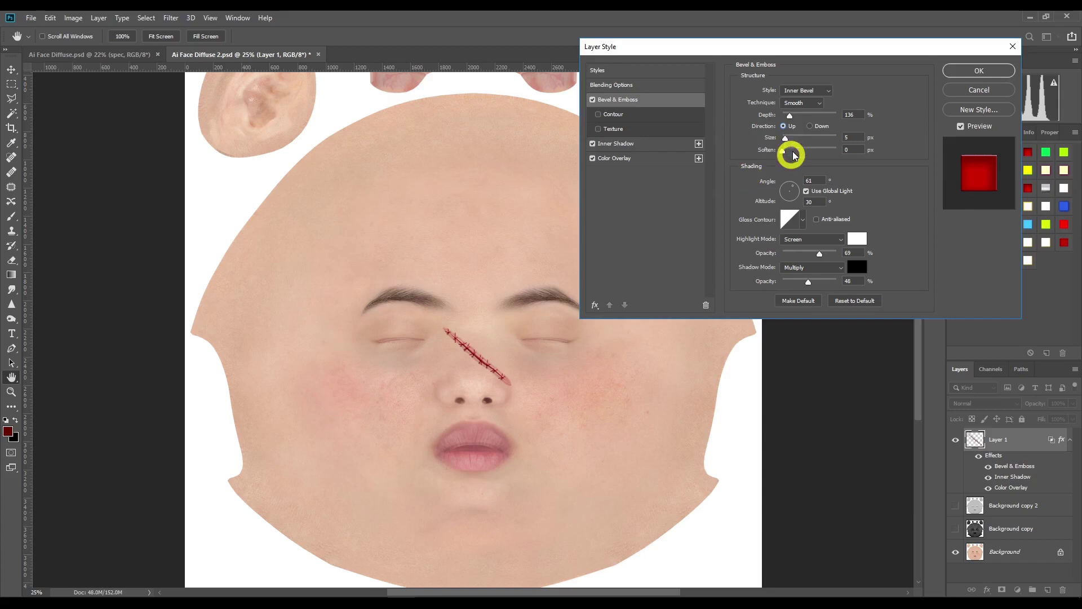
{"action": "left_click", "coordinate": [811, 128]}
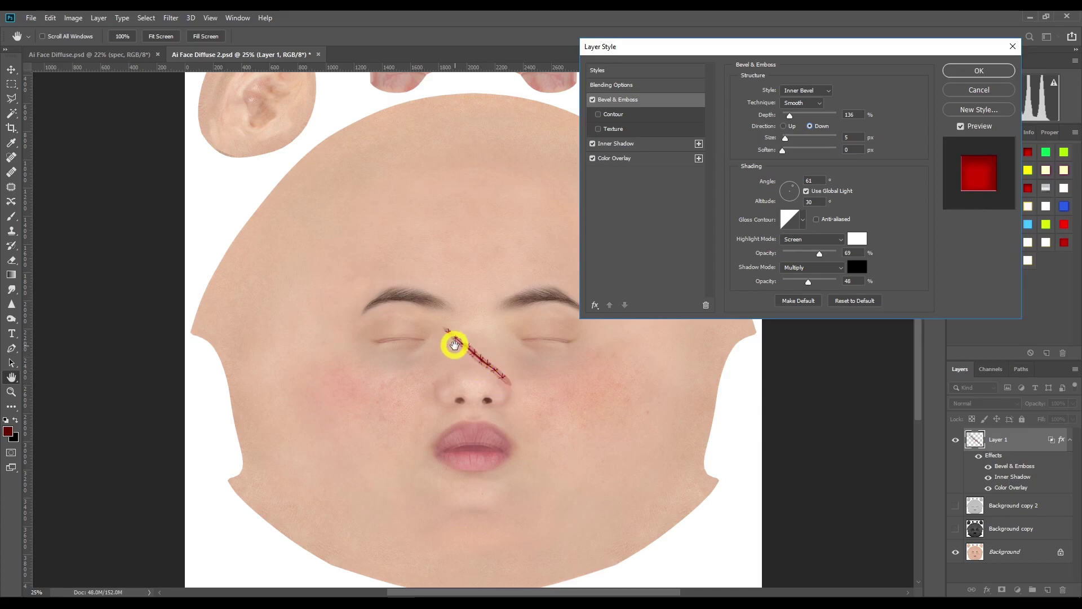
{"action": "left_click", "coordinate": [783, 128]}
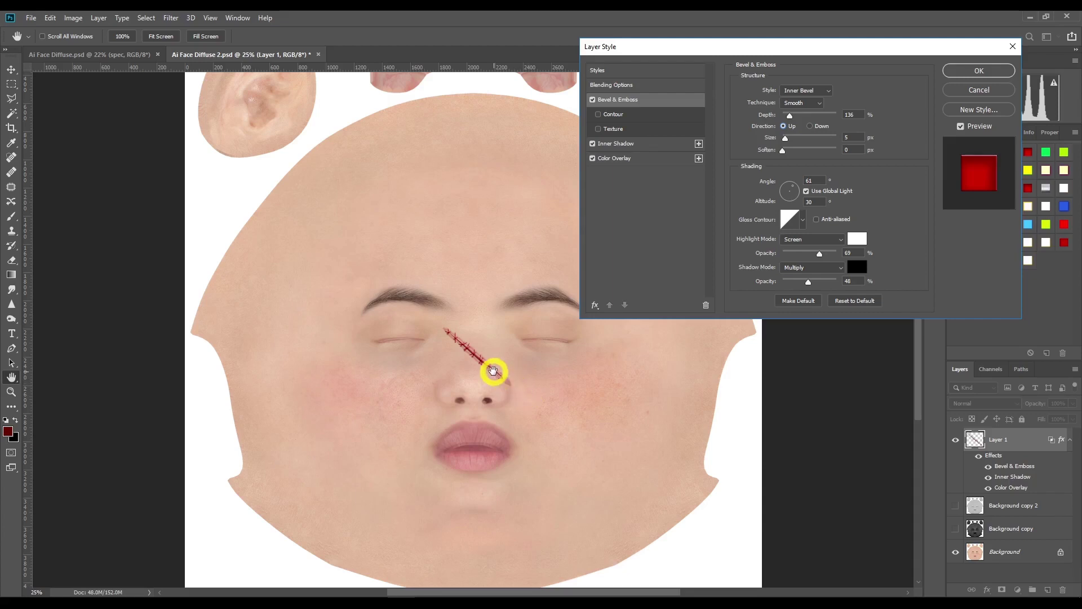
{"action": "left_click", "coordinate": [811, 129]}
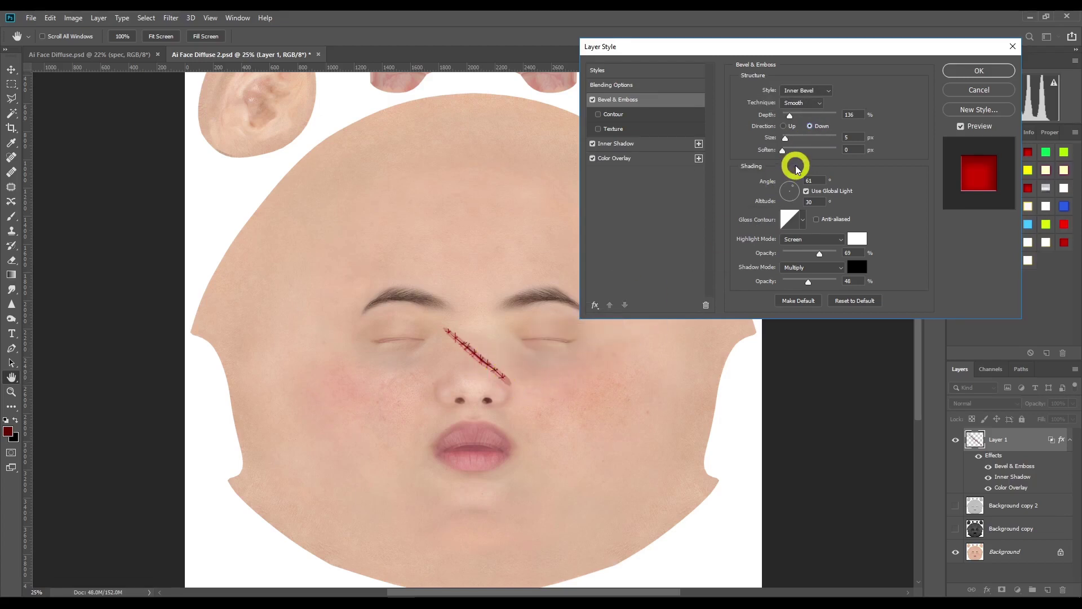
{"action": "left_click", "coordinate": [785, 126]}
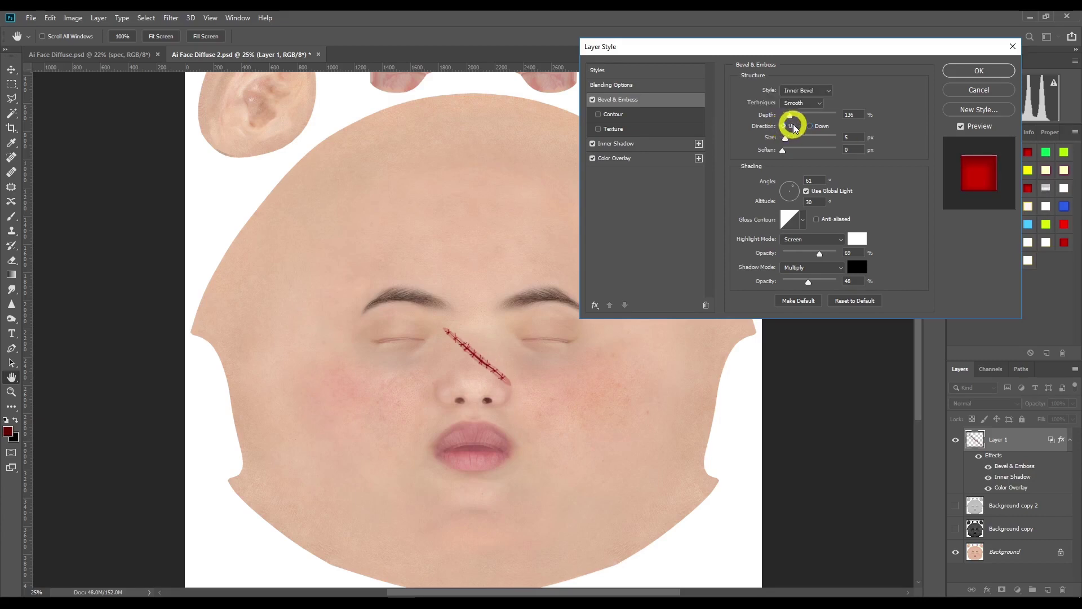
{"action": "left_click", "coordinate": [810, 128]}
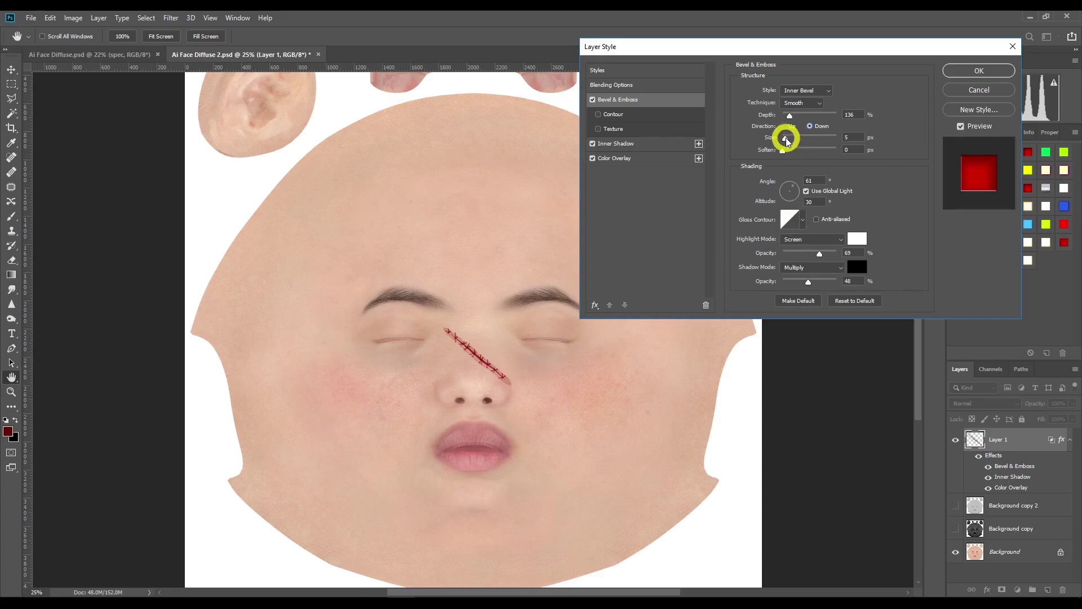
Step: Set the scar's Bevel & Emboss global light angle to -49° and its altitude to 0°
{"action": "mouse_move", "coordinate": [787, 140]}
{"action": "left_mouse_down"}
{"action": "mouse_move", "coordinate": [812, 140]}
{"action": "mouse_move", "coordinate": [787, 142]}
{"action": "left_mouse_up"}
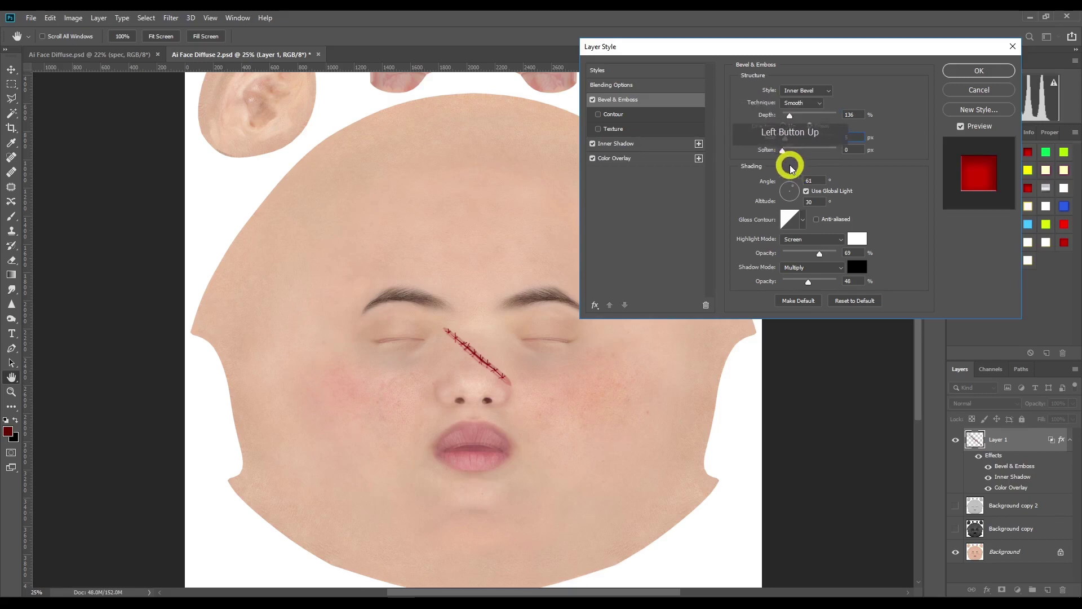
{"action": "mouse_move", "coordinate": [784, 149]}
{"action": "left_mouse_down"}
{"action": "mouse_move", "coordinate": [807, 150]}
{"action": "mouse_move", "coordinate": [782, 154]}
{"action": "left_mouse_up"}
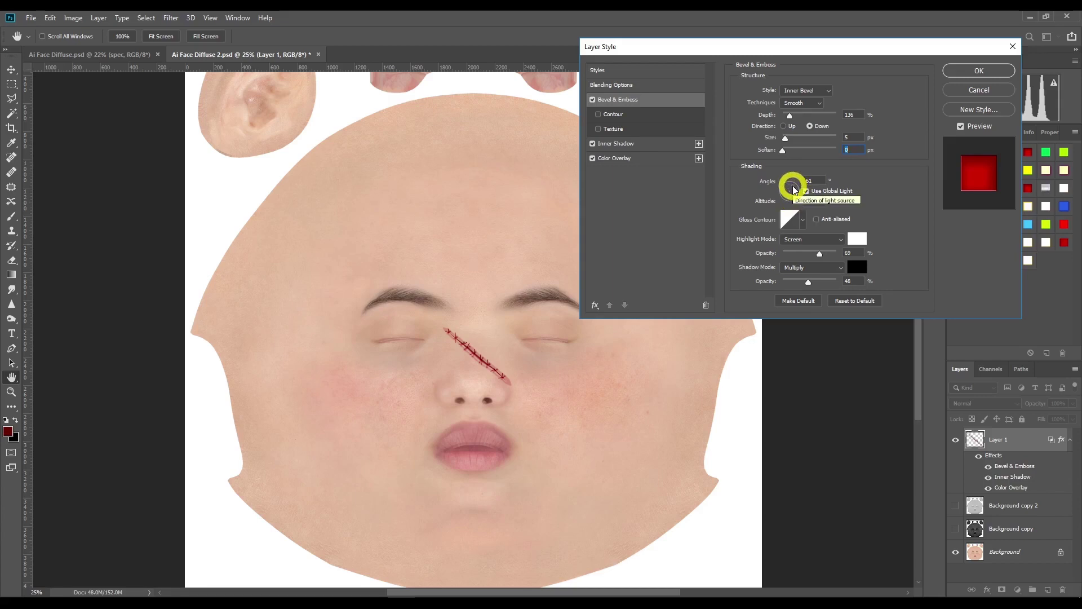
{"action": "left_click_drag", "start_coordinate": [793, 189], "coordinate": [797, 203]}
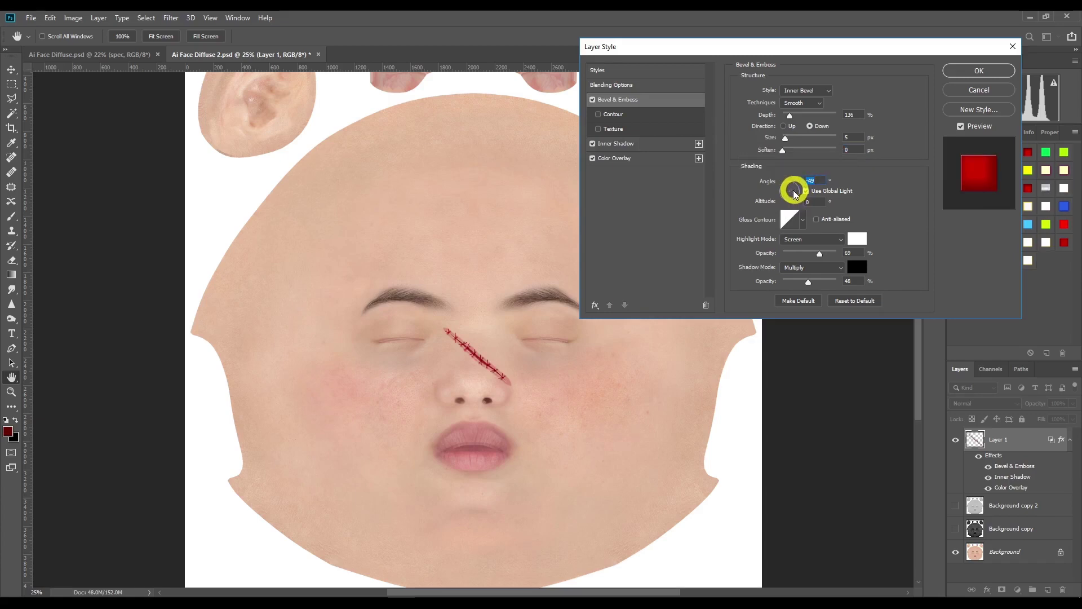
{"action": "left_click", "coordinate": [619, 145]}
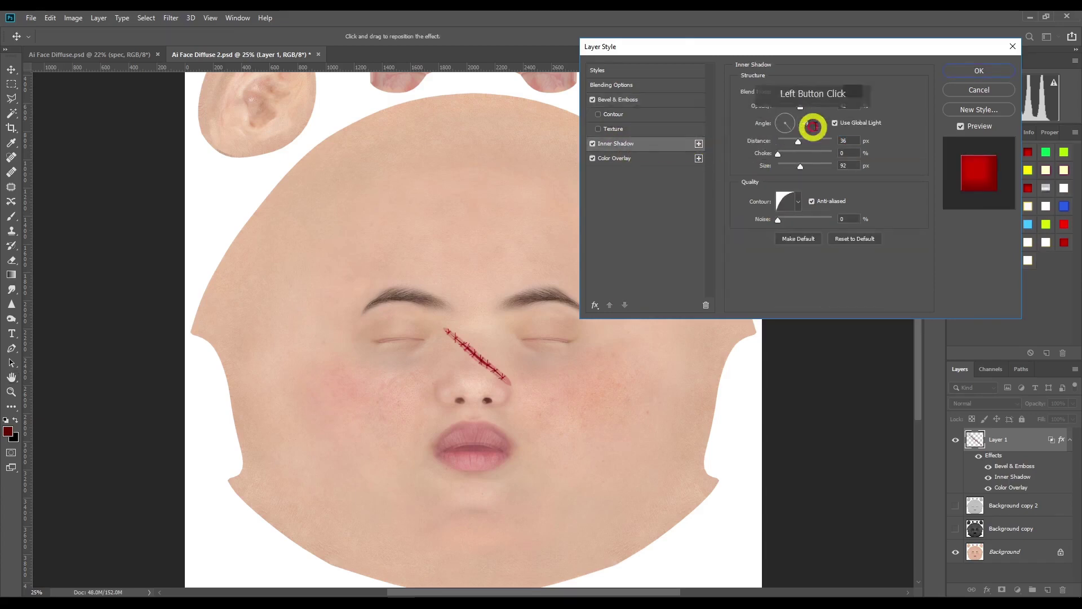
{"action": "left_click", "coordinate": [647, 103]}
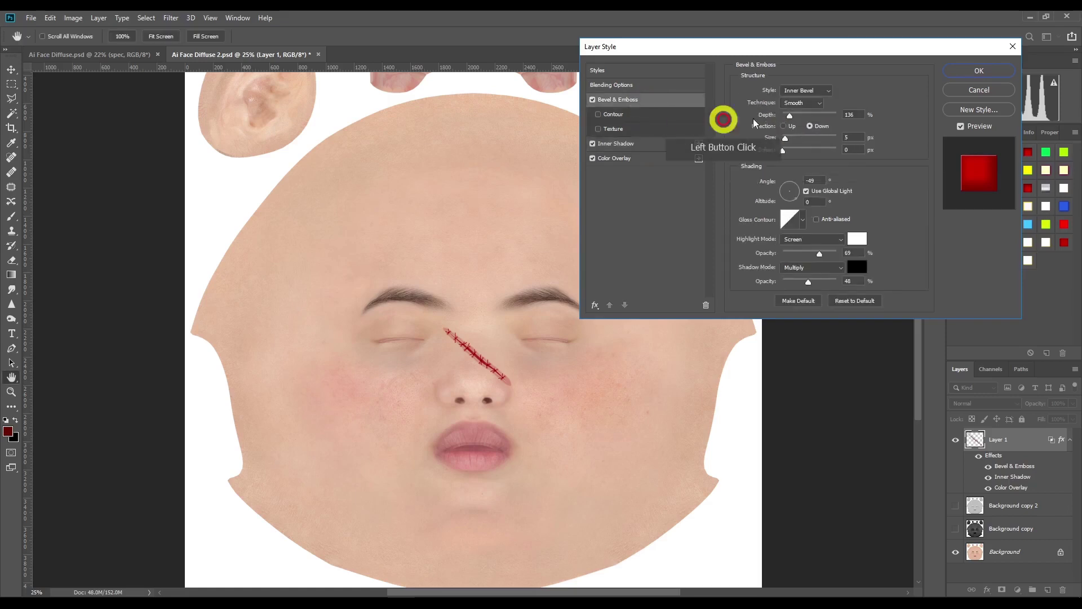
Step: Set the Bevel & Emboss light angle to 53° and altitude to 21°, and sample a cheek skin tone (#debba2) as highlight color
{"action": "left_click_drag", "start_coordinate": [798, 201], "coordinate": [797, 190]}
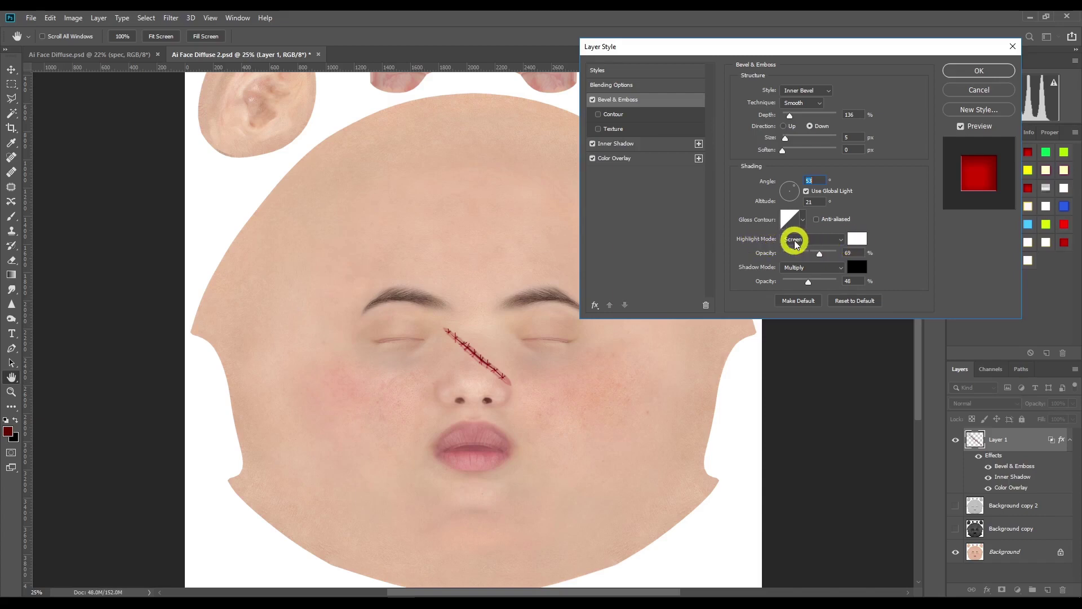
{"action": "left_click", "coordinate": [857, 240]}
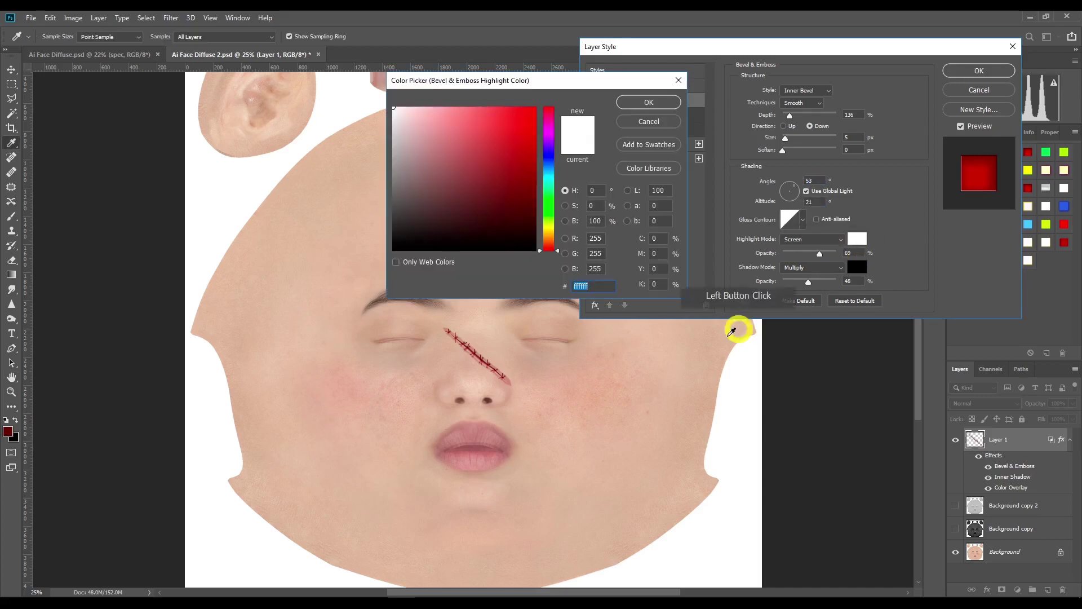
{"action": "left_click", "coordinate": [550, 387]}
{"action": "left_click", "coordinate": [581, 373]}
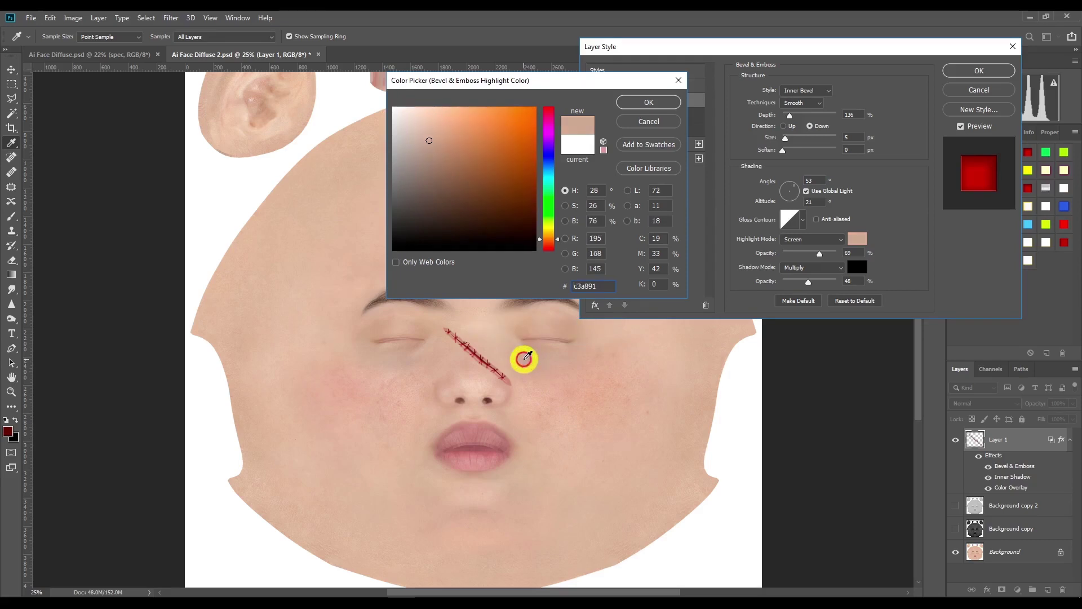
{"action": "left_click", "coordinate": [530, 405]}
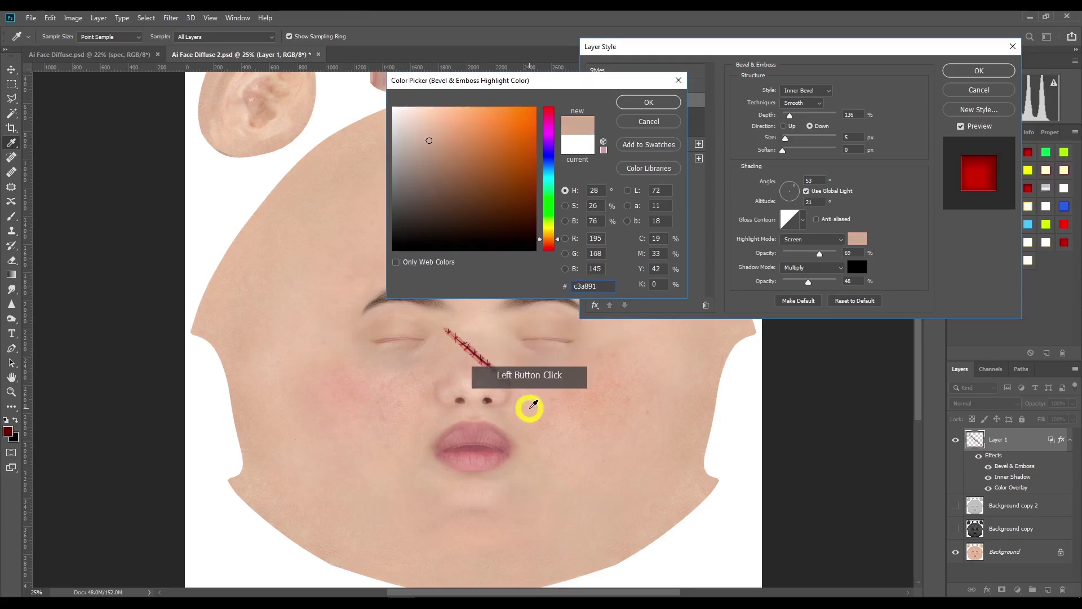
{"action": "left_click", "coordinate": [564, 357]}
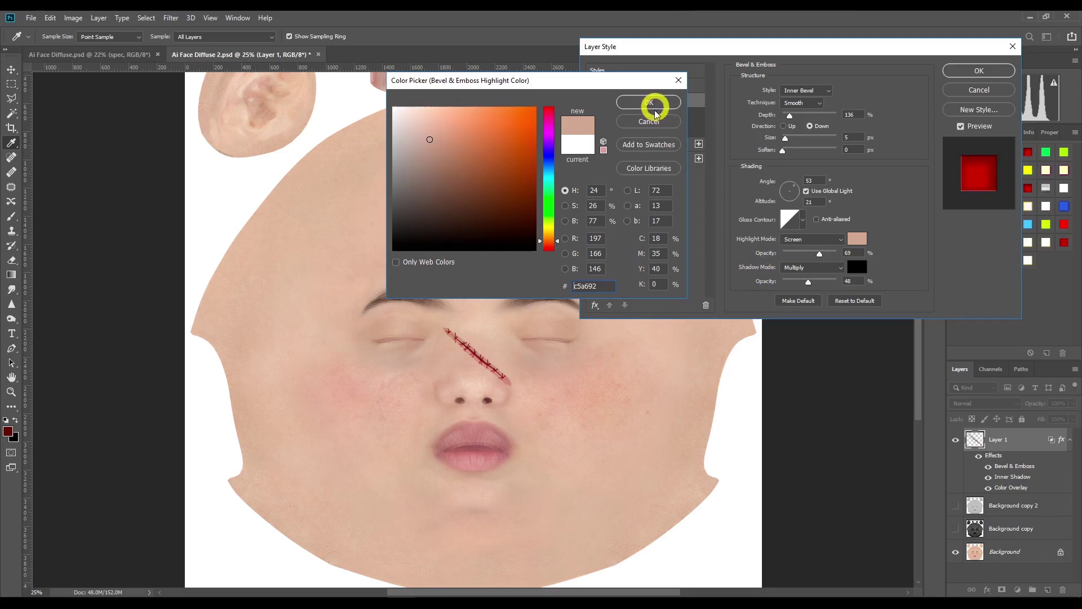
{"action": "left_click", "coordinate": [555, 377]}
{"action": "left_click", "coordinate": [550, 410]}
{"action": "left_click", "coordinate": [530, 396]}
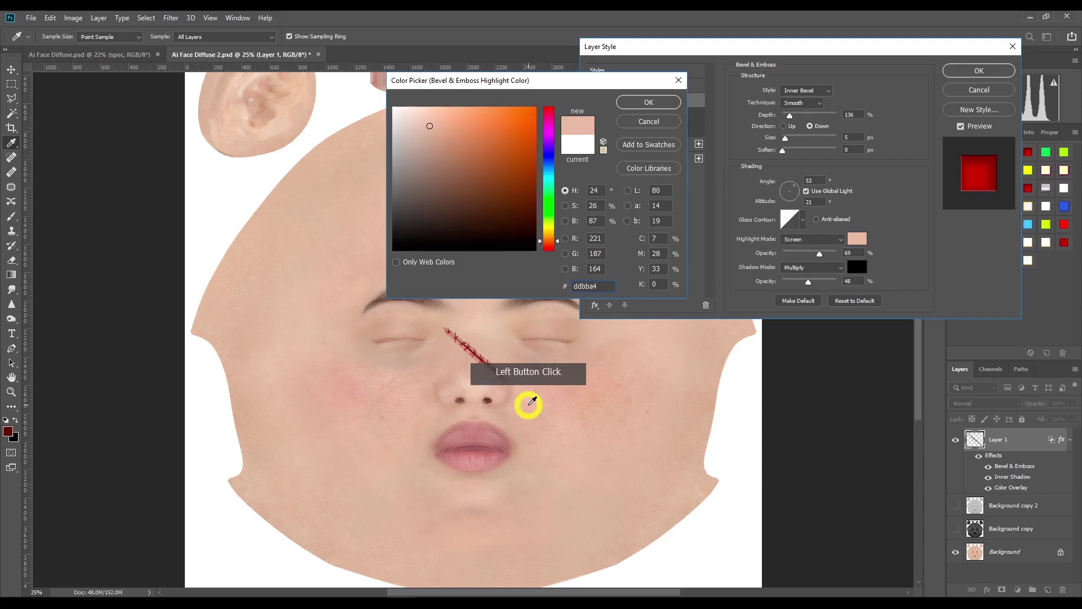
{"action": "left_click", "coordinate": [570, 377]}
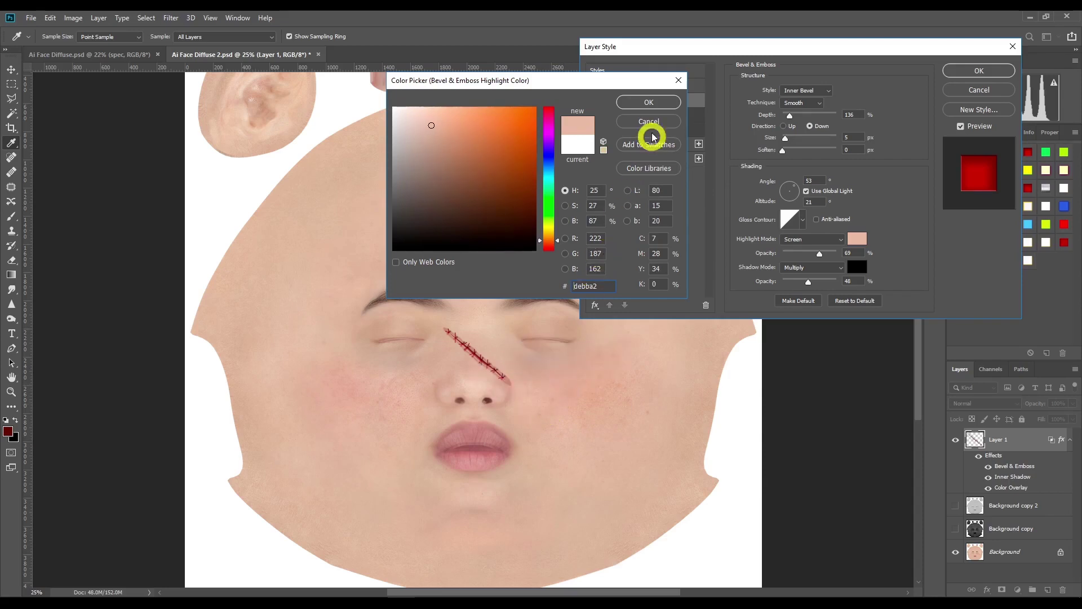
{"action": "left_click", "coordinate": [648, 102]}
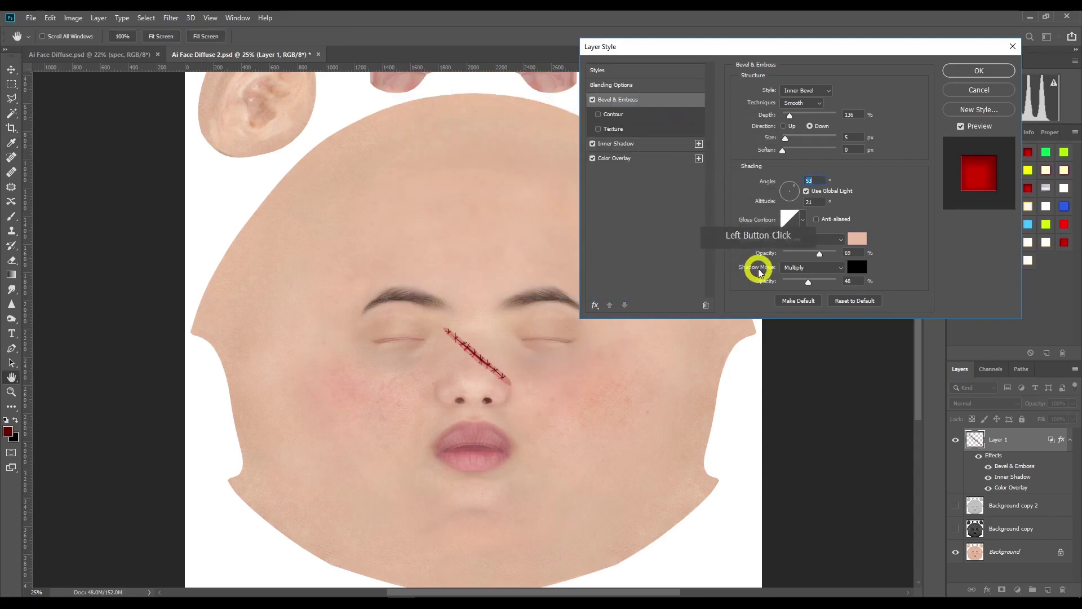
Step: Set the Bevel & Emboss shadow color to the skin tone #d5ae98 sampled from the face
{"action": "left_click", "coordinate": [860, 268]}
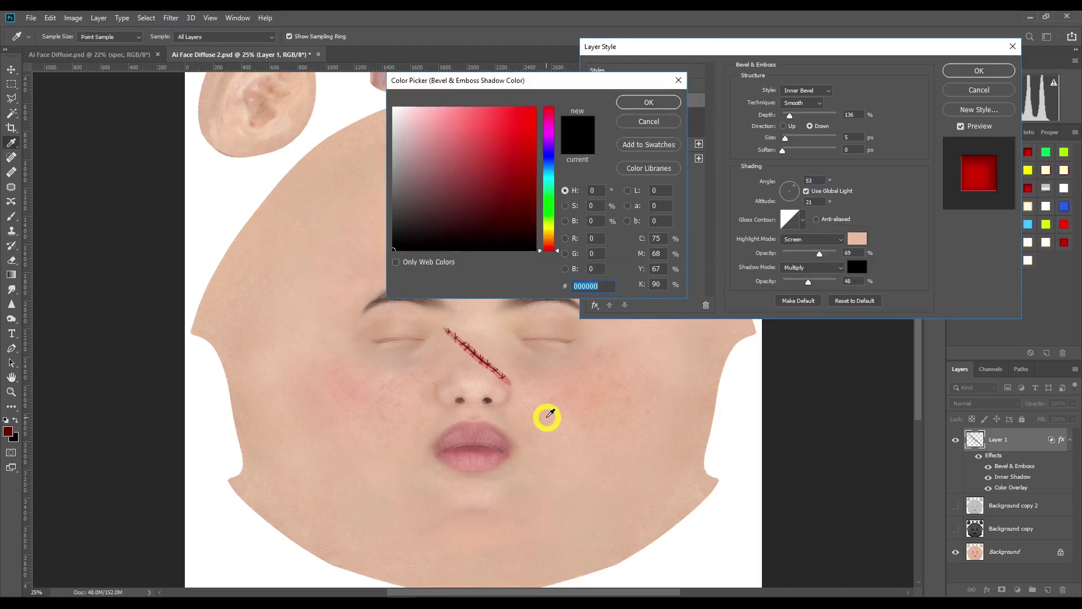
{"action": "left_click", "coordinate": [529, 395]}
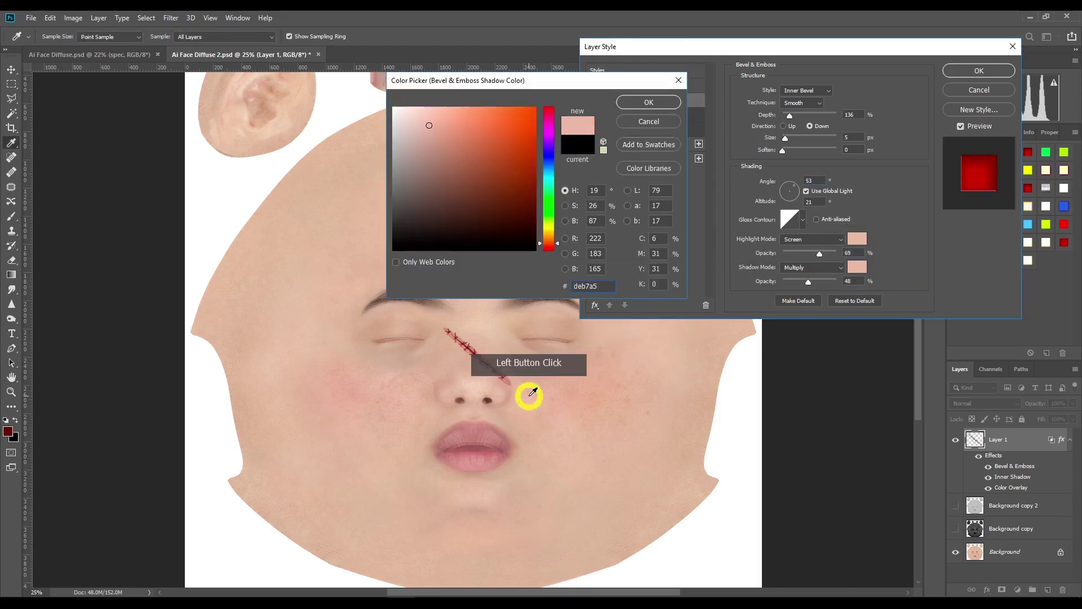
{"action": "left_click", "coordinate": [555, 385]}
{"action": "left_click", "coordinate": [648, 102]}
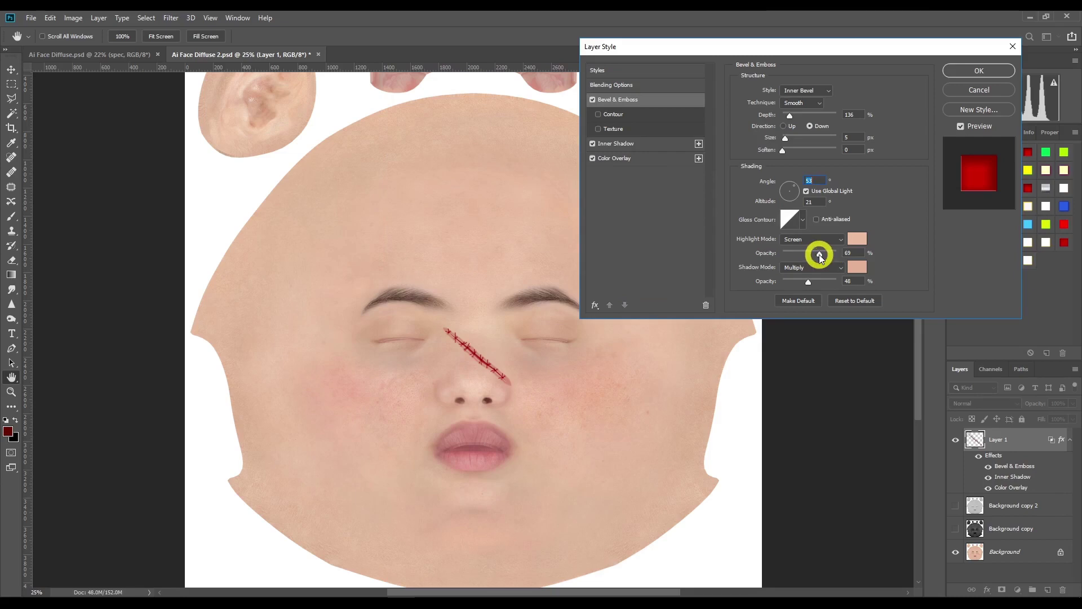
Step: Set the Bevel & Emboss highlight opacity to 94% and the shadow opacity to 79%
{"action": "mouse_move", "coordinate": [820, 257]}
{"action": "left_mouse_down"}
{"action": "mouse_move", "coordinate": [788, 257]}
{"action": "mouse_move", "coordinate": [835, 257]}
{"action": "left_mouse_up"}
{"action": "mouse_move", "coordinate": [809, 286]}
{"action": "left_mouse_down"}
{"action": "mouse_move", "coordinate": [846, 284]}
{"action": "mouse_move", "coordinate": [768, 285]}
{"action": "mouse_move", "coordinate": [827, 283]}
{"action": "left_mouse_up"}
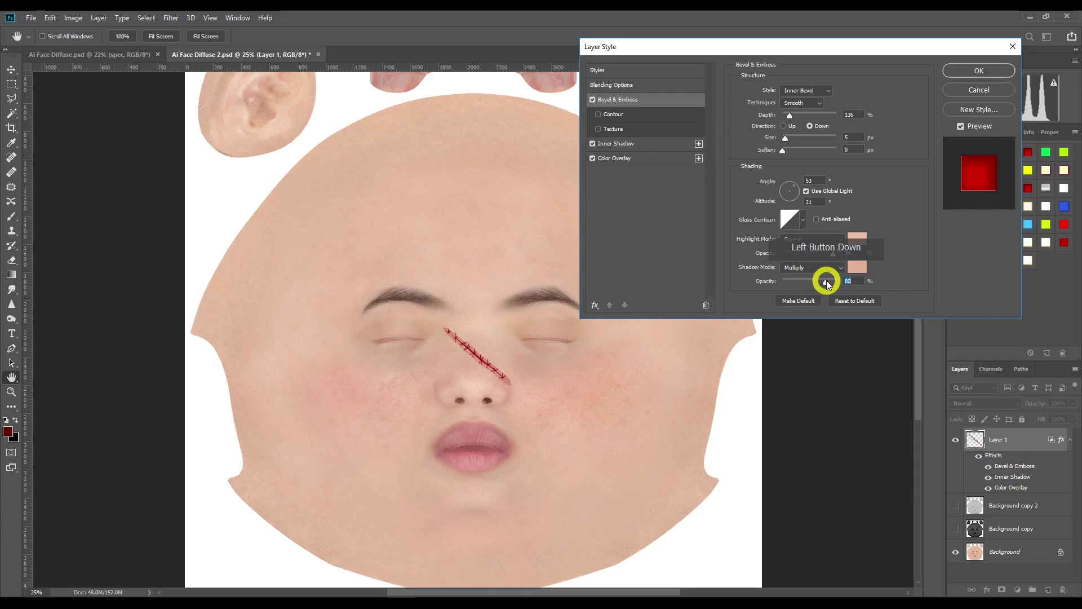
Step: Try black as the shadow color of the scar's Bevel & Emboss
{"action": "left_click", "coordinate": [857, 267]}
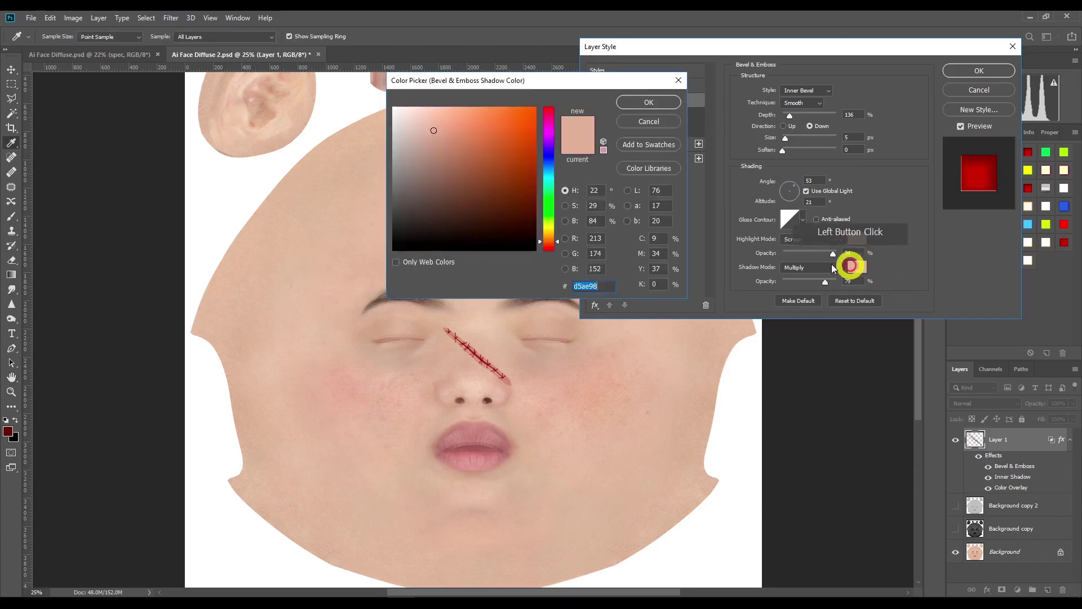
{"action": "left_click_drag", "start_coordinate": [515, 225], "coordinate": [551, 251]}
{"action": "left_click", "coordinate": [633, 105]}
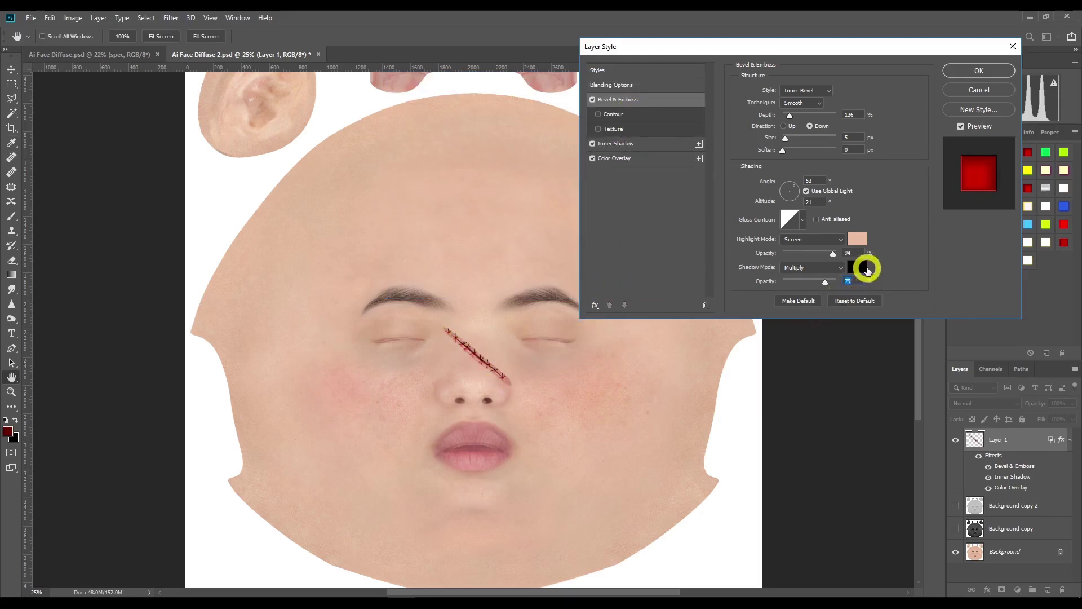
Step: Resample the Bevel & Emboss shadow color from the cheek skin and set the shadow opacity to 68%
{"action": "left_click", "coordinate": [857, 267]}
{"action": "left_click", "coordinate": [550, 407]}
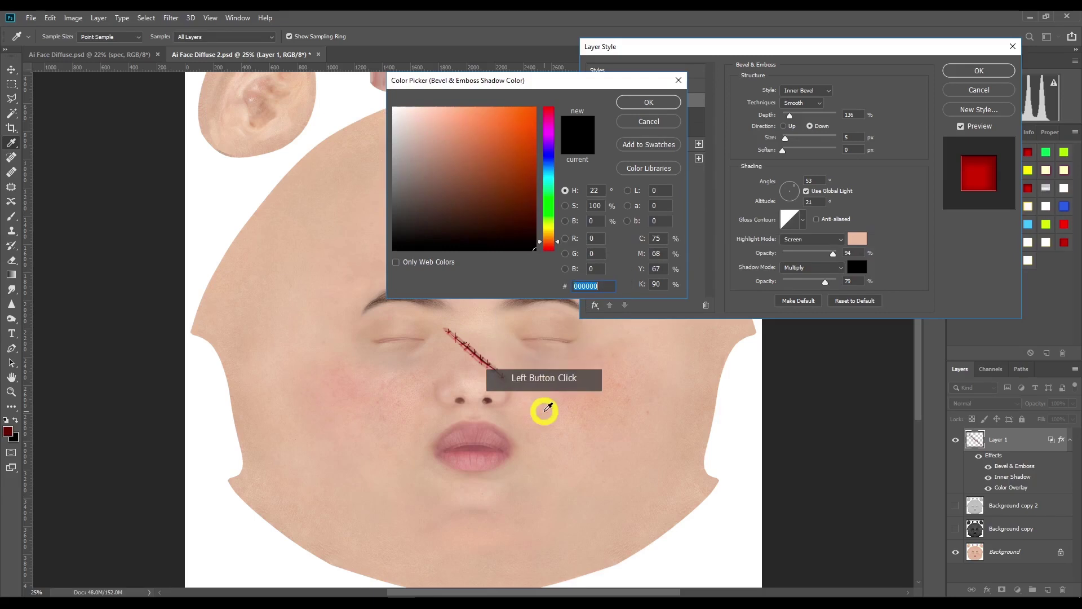
{"action": "left_click", "coordinate": [648, 102]}
{"action": "left_click", "coordinate": [825, 282]}
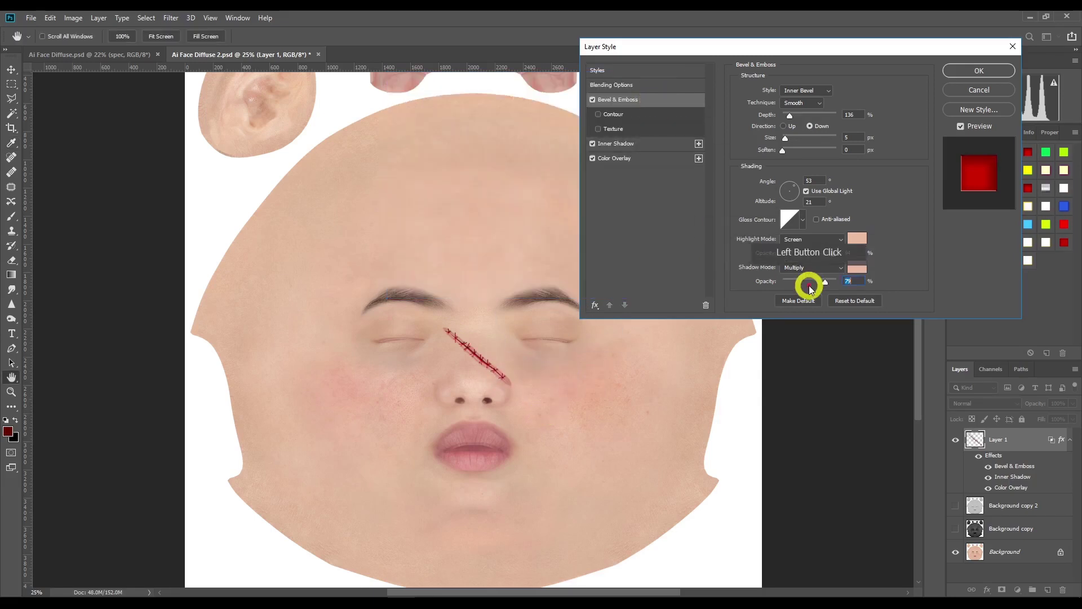
{"action": "left_click_drag", "start_coordinate": [817, 283], "coordinate": [819, 283]}
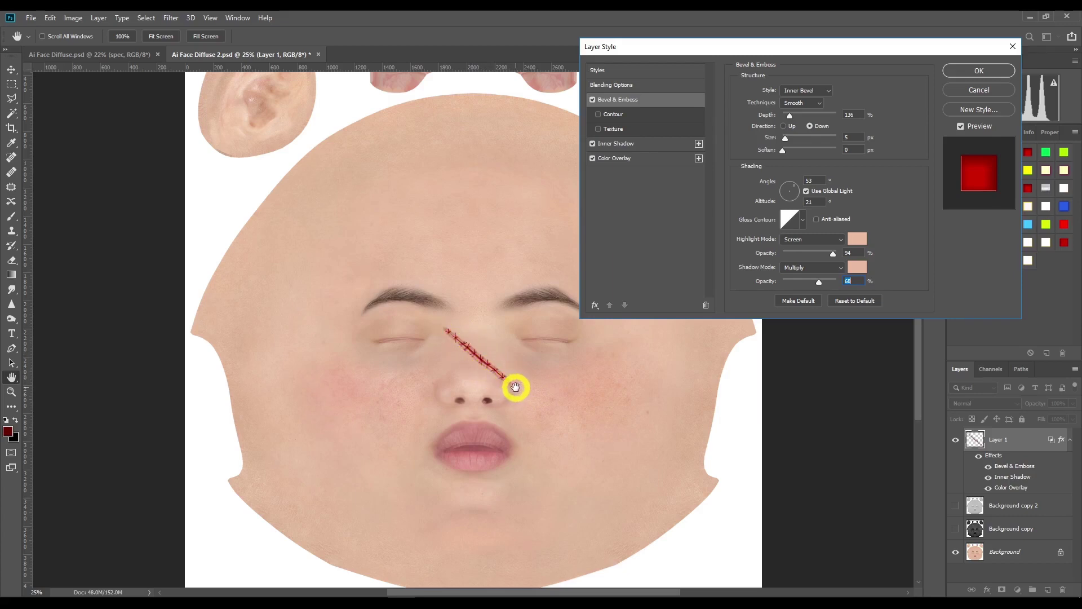
{"action": "left_click", "coordinate": [645, 234]}
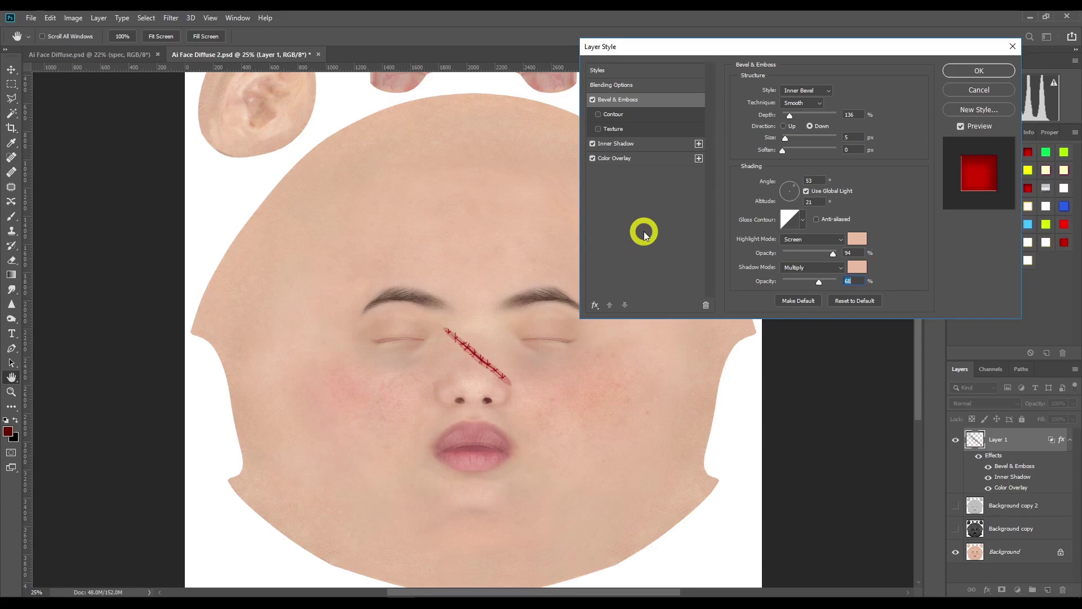
Step: Add an Outer Glow effect to the scar layer with the Normal blend mode
{"action": "left_click", "coordinate": [596, 306]}
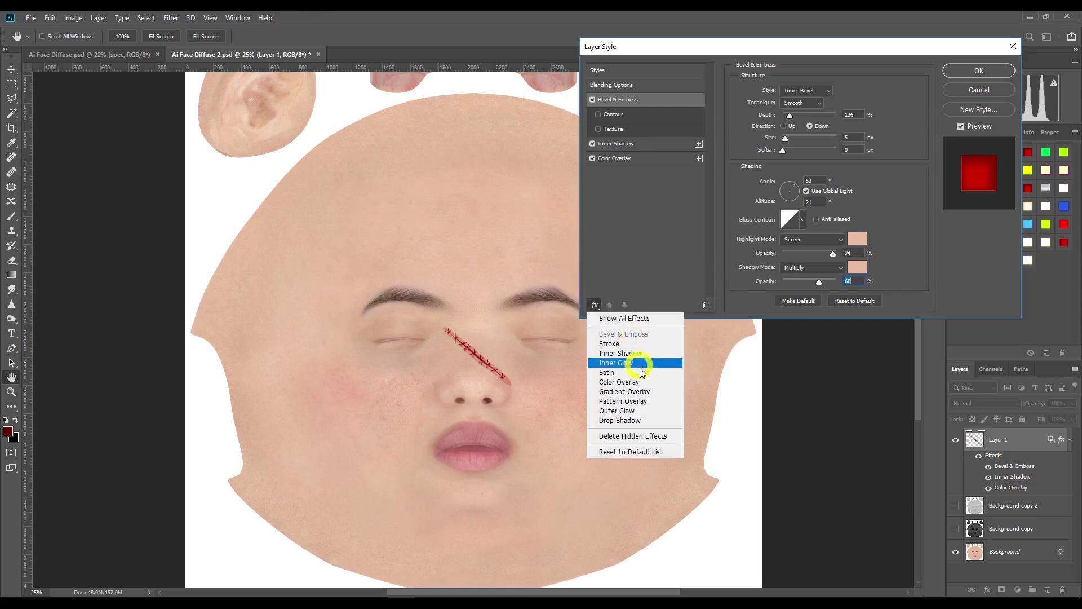
{"action": "left_click", "coordinate": [643, 411]}
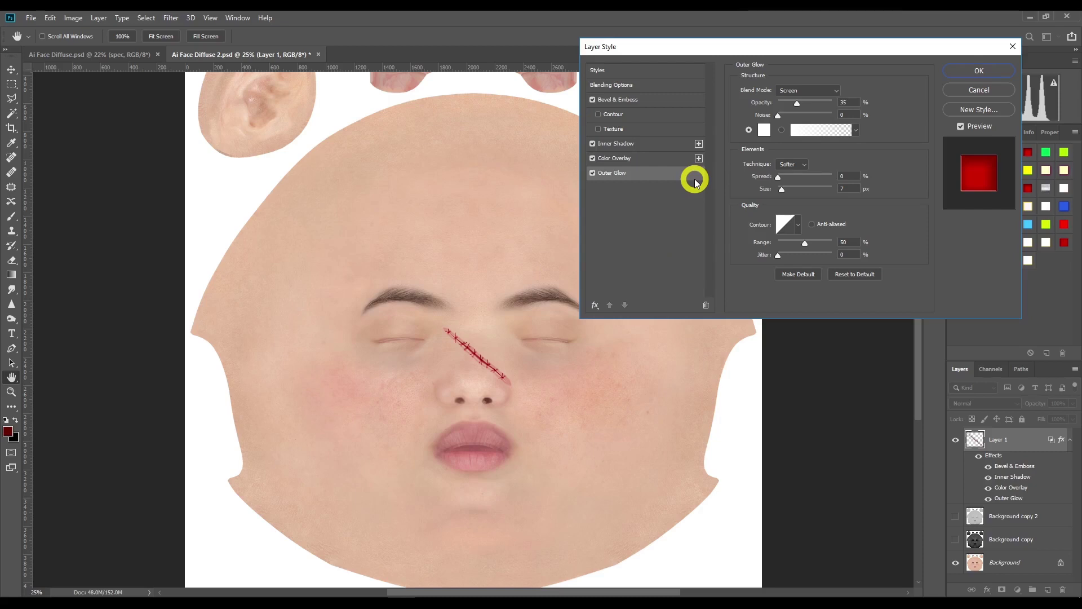
{"action": "left_click", "coordinate": [804, 96]}
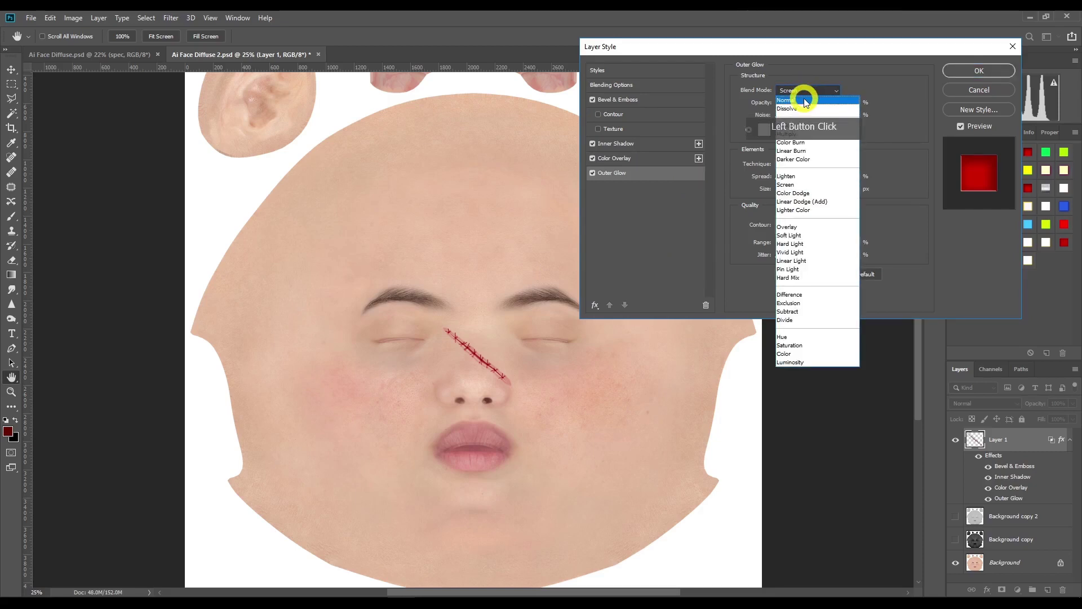
{"action": "left_click", "coordinate": [801, 100]}
Step: Set the Outer Glow color to a pink (#bb8682) sampled from the upper lip
{"action": "left_click", "coordinate": [765, 129]}
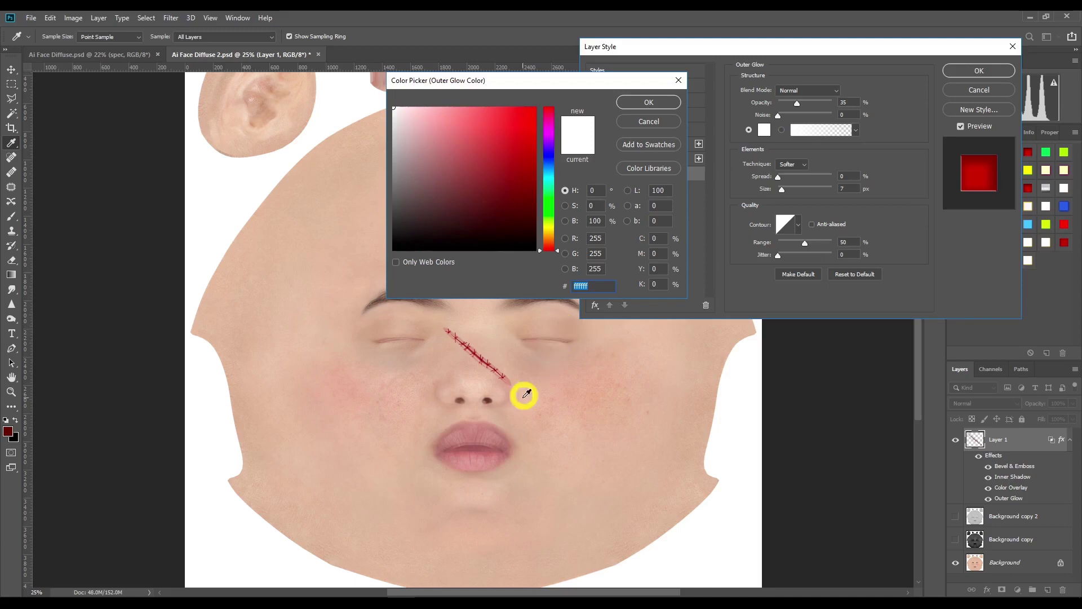
{"action": "left_click", "coordinate": [486, 432]}
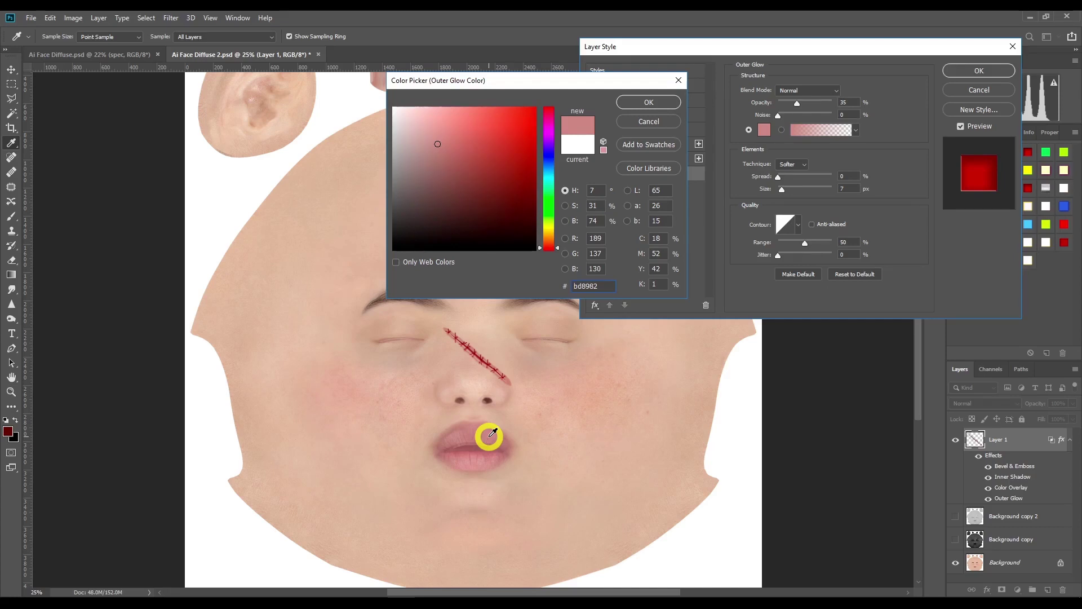
{"action": "left_click", "coordinate": [469, 438]}
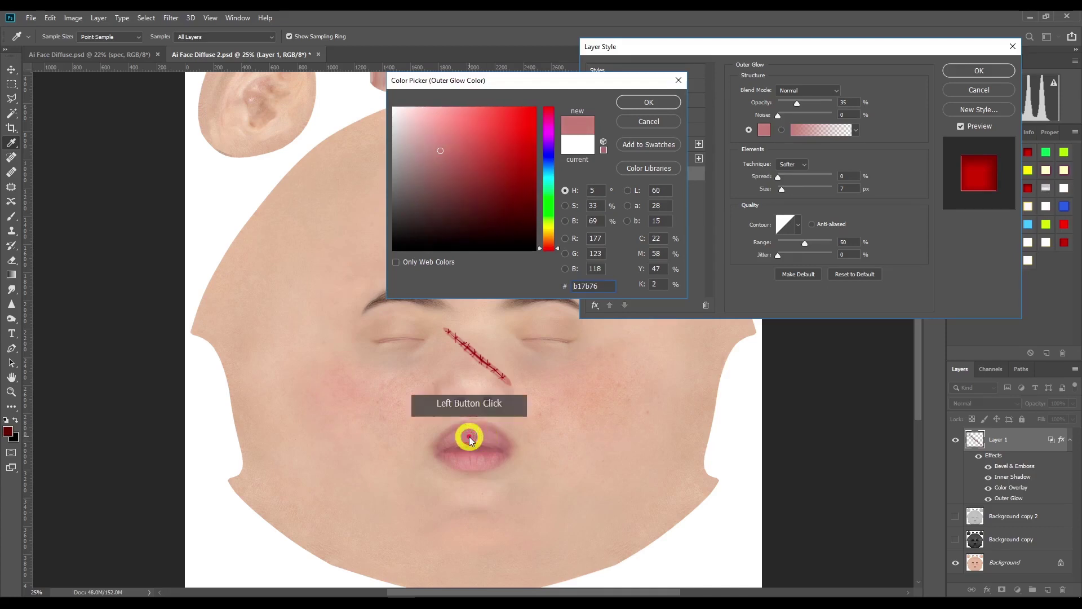
{"action": "left_click", "coordinate": [469, 434]}
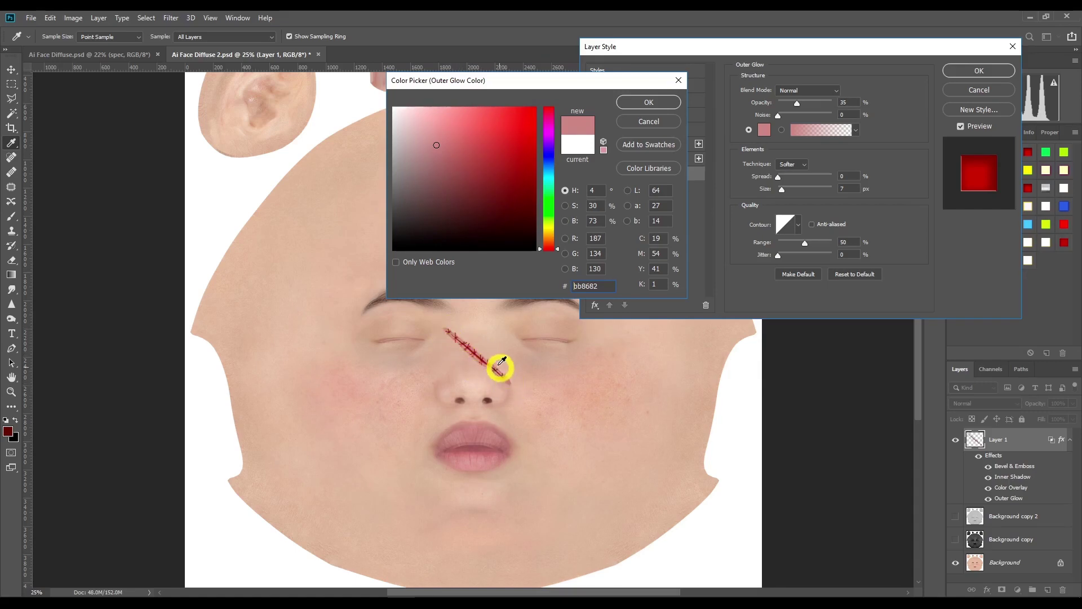
{"action": "left_click", "coordinate": [642, 105]}
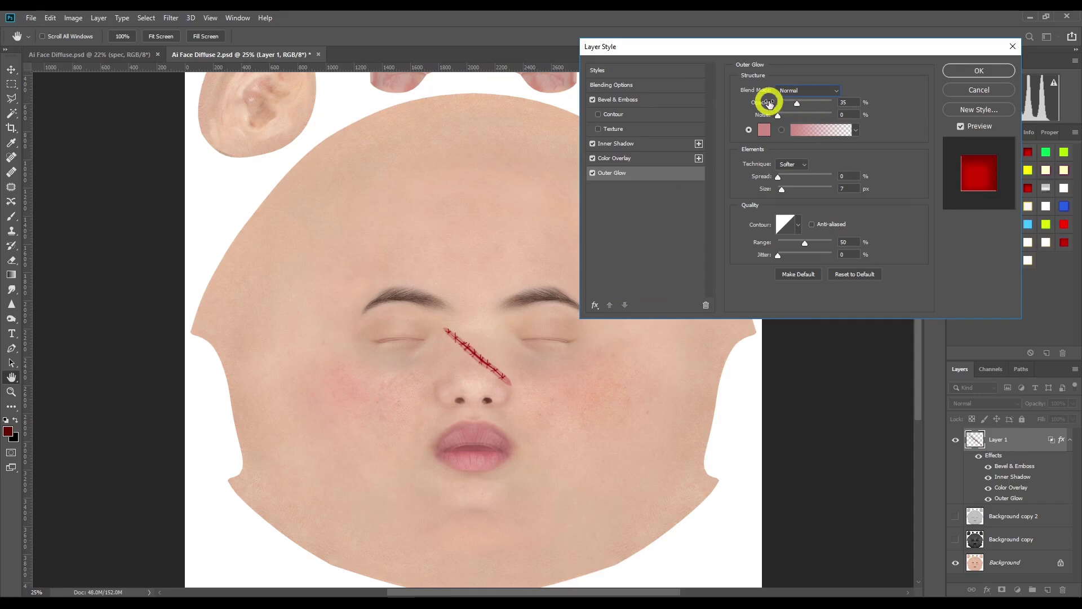
Step: Set the Outer Glow to 34% opacity, 13% spread, 38 px size and 50% range, and apply the layer style
{"action": "mouse_move", "coordinate": [798, 106]}
{"action": "left_mouse_down"}
{"action": "mouse_move", "coordinate": [834, 105]}
{"action": "mouse_move", "coordinate": [753, 106]}
{"action": "mouse_move", "coordinate": [814, 105]}
{"action": "mouse_move", "coordinate": [789, 107]}
{"action": "mouse_move", "coordinate": [798, 110]}
{"action": "left_mouse_up"}
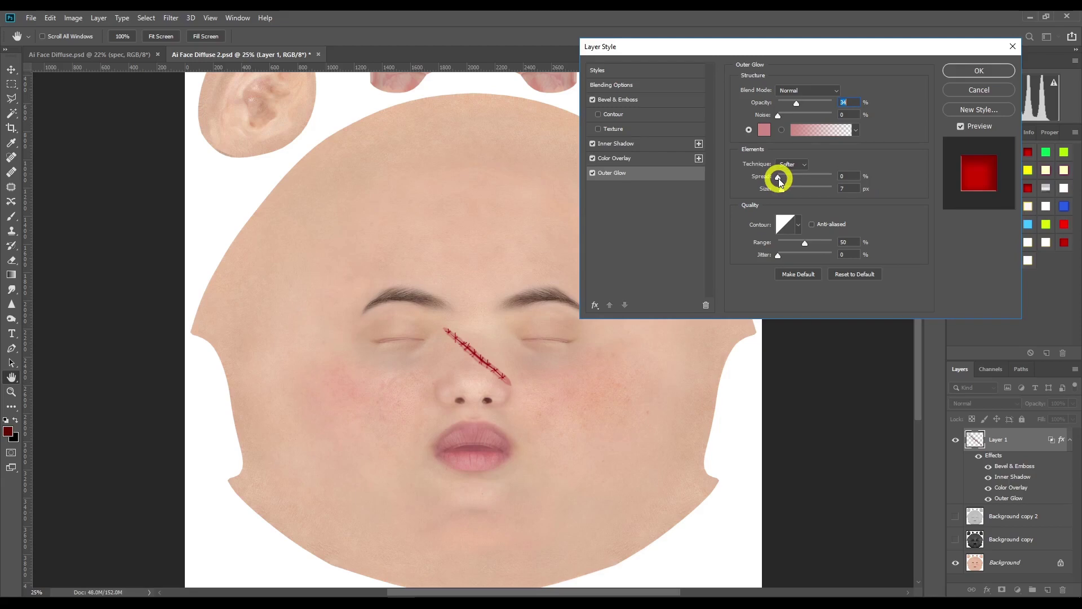
{"action": "mouse_move", "coordinate": [779, 180]}
{"action": "left_mouse_down"}
{"action": "mouse_move", "coordinate": [838, 179]}
{"action": "mouse_move", "coordinate": [771, 176]}
{"action": "mouse_move", "coordinate": [798, 193]}
{"action": "mouse_move", "coordinate": [820, 190]}
{"action": "mouse_move", "coordinate": [789, 193]}
{"action": "left_mouse_up"}
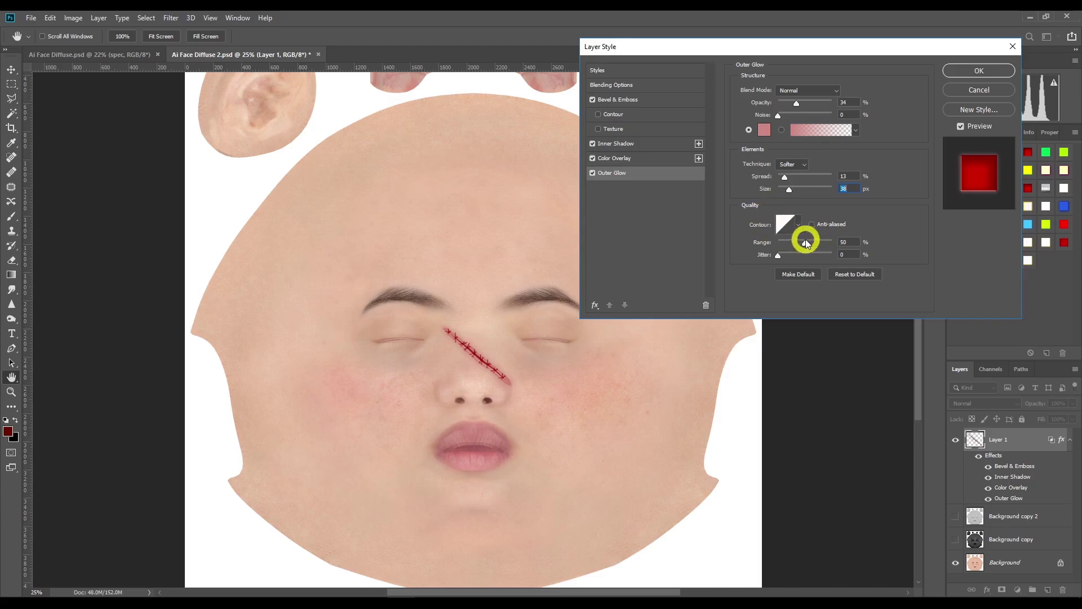
{"action": "left_click_drag", "start_coordinate": [805, 246], "coordinate": [764, 248]}
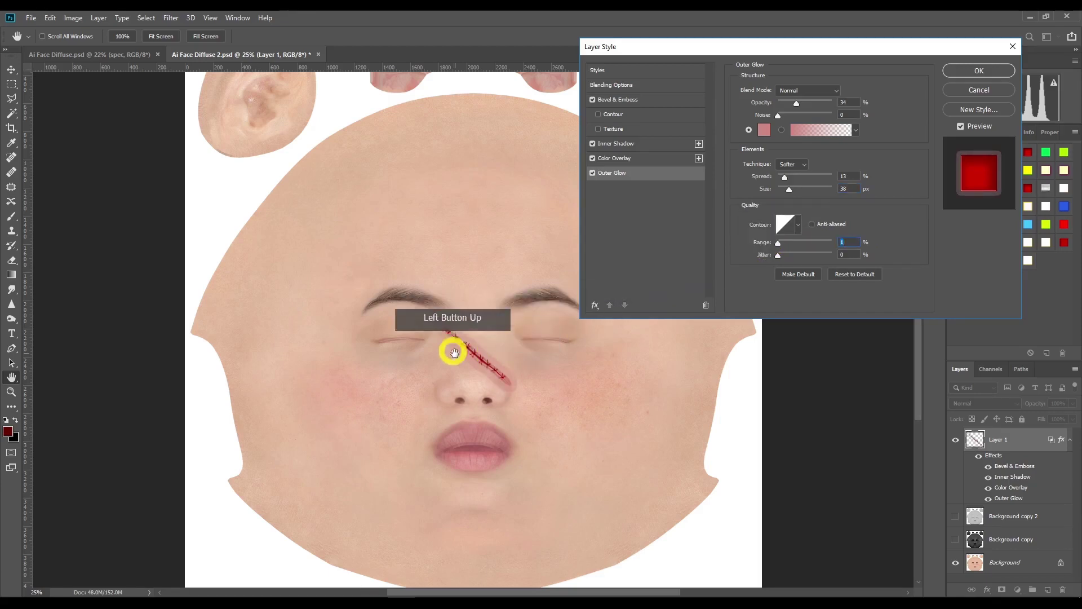
{"action": "left_click", "coordinate": [828, 243]}
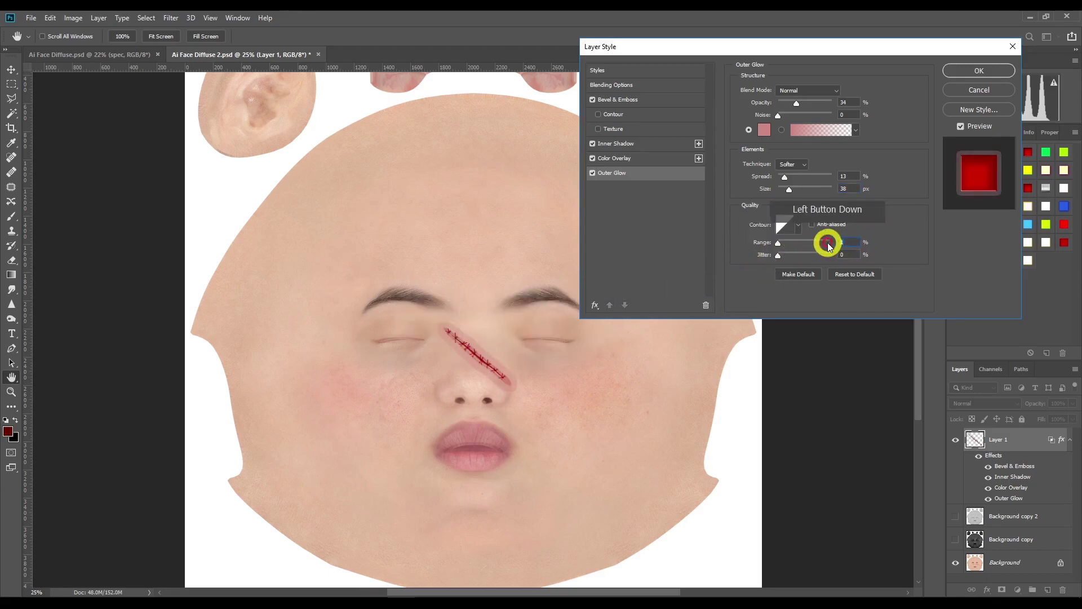
{"action": "type", "text": "50"}
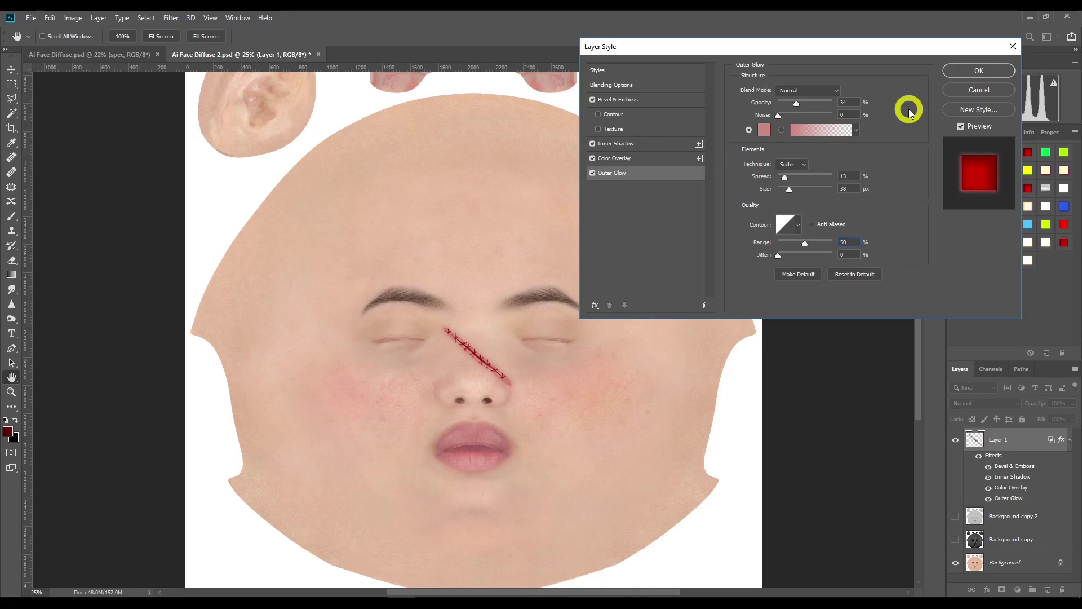
{"action": "left_click", "coordinate": [955, 76]}
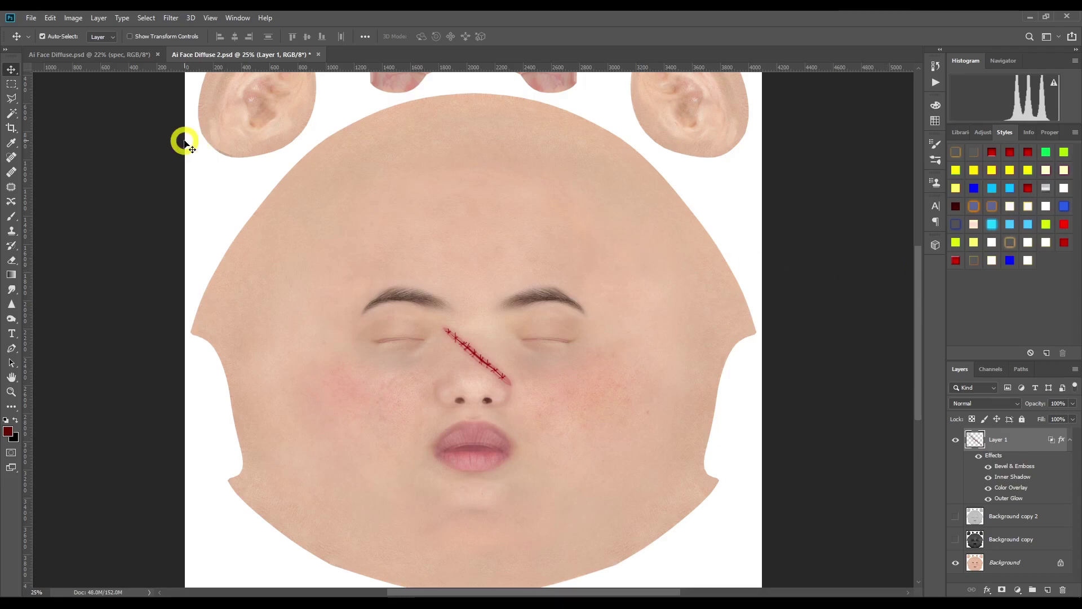
Step: Save a JPEG copy of the document named "Ai Face Diffuse 2 bcm1" at quality 12 (Maximum) with the Baseline Standard format
{"action": "left_click", "coordinate": [31, 18]}
{"action": "left_click", "coordinate": [70, 143]}
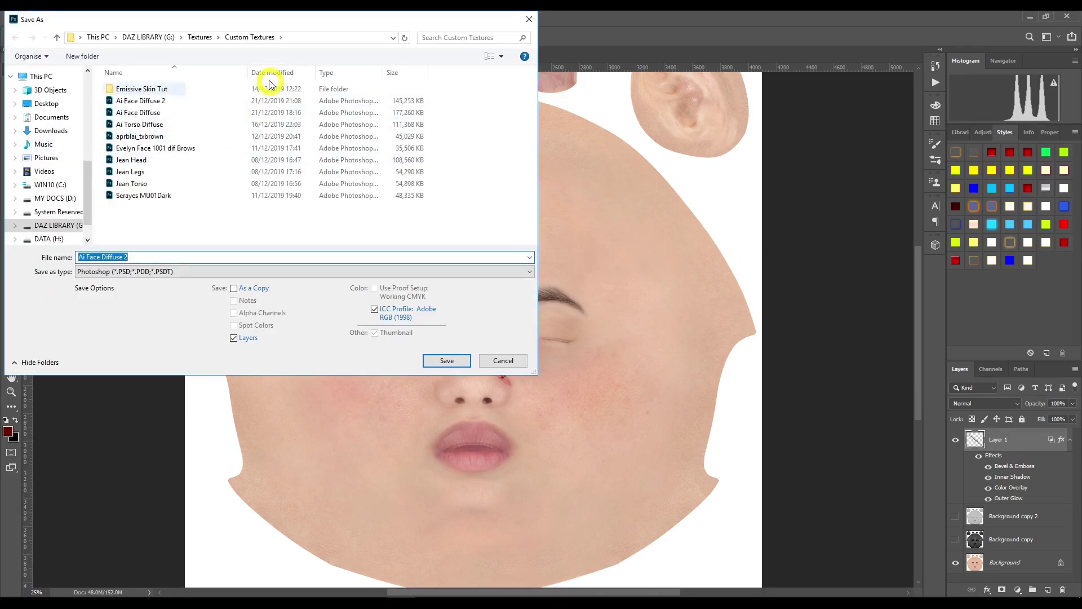
{"action": "left_click", "coordinate": [175, 271]}
{"action": "left_click", "coordinate": [178, 358]}
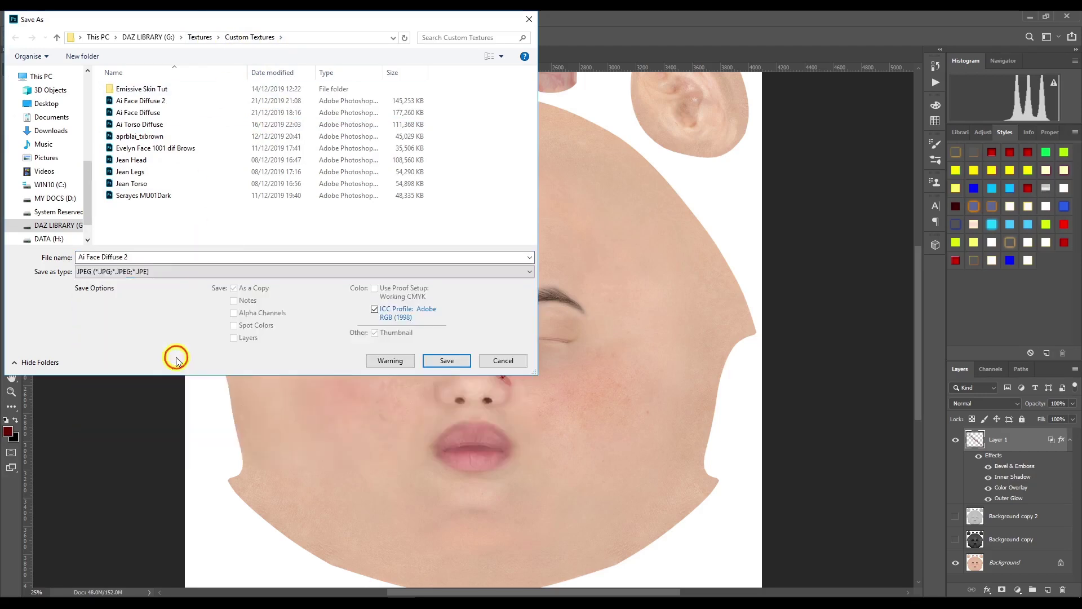
{"action": "left_click", "coordinate": [149, 258]}
{"action": "left_click", "coordinate": [182, 257]}
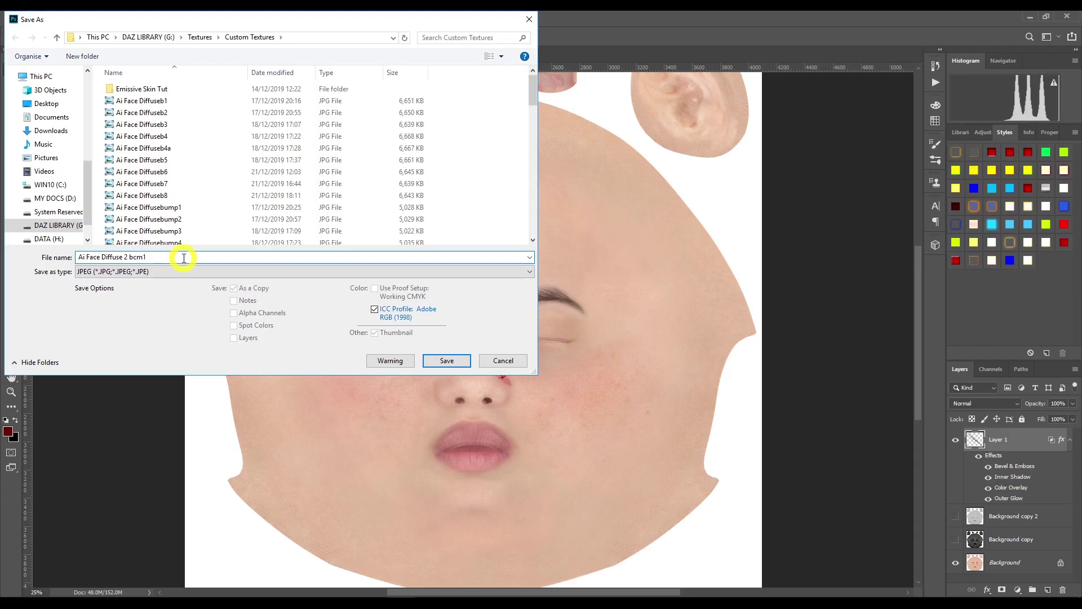
{"action": "left_click", "coordinate": [448, 360]}
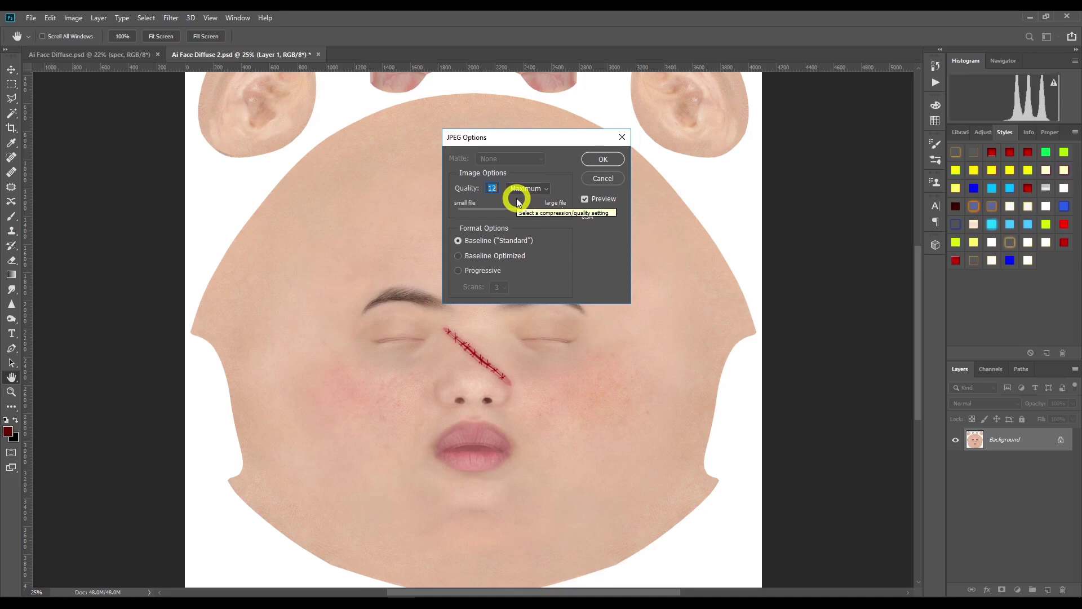
{"action": "left_click", "coordinate": [603, 159]}
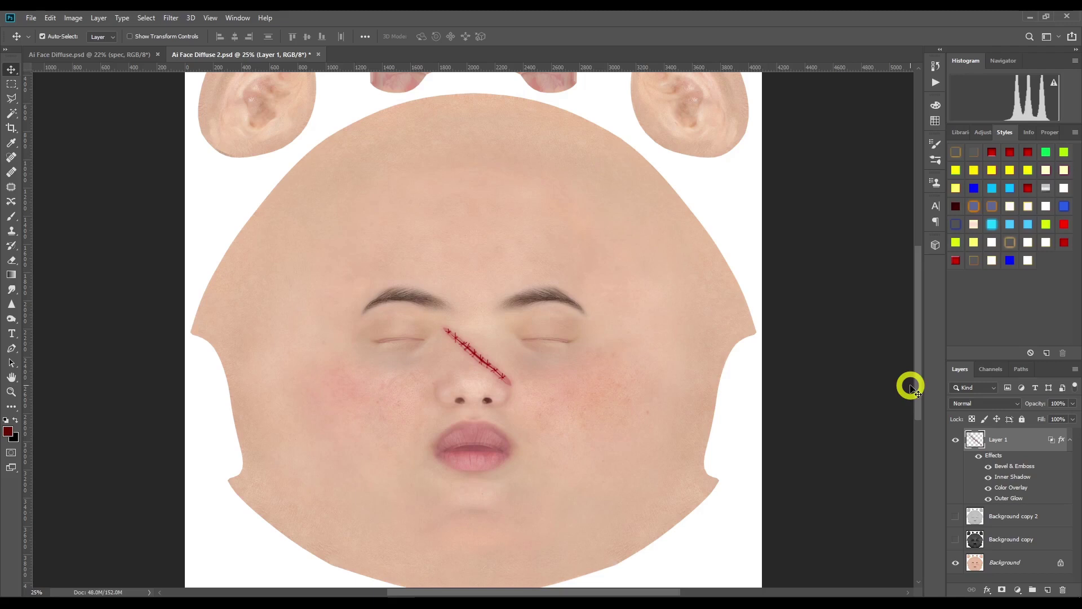
{"action": "left_click", "coordinate": [1012, 517]}
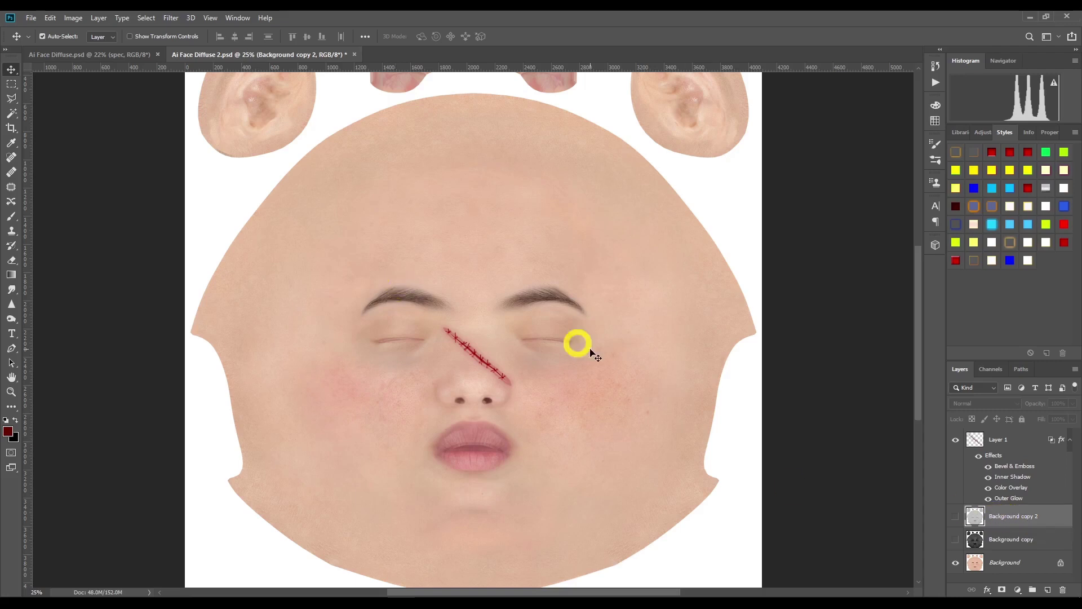
{"action": "left_click", "coordinate": [1006, 445]}
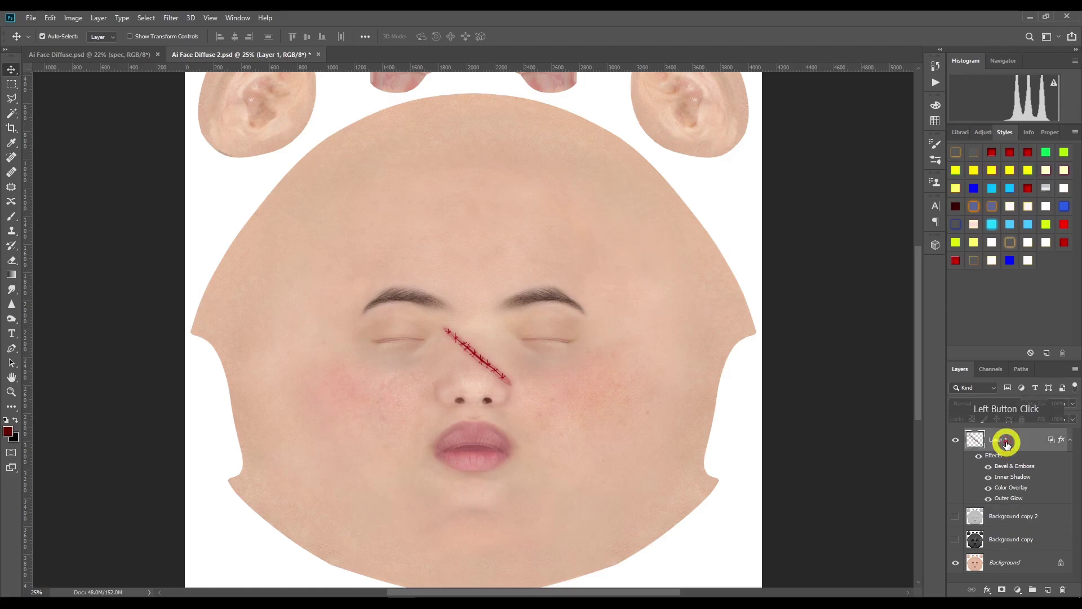
{"action": "left_click", "coordinate": [171, 17]}
{"action": "left_click", "coordinate": [204, 118]}
{"action": "left_click", "coordinate": [210, 134]}
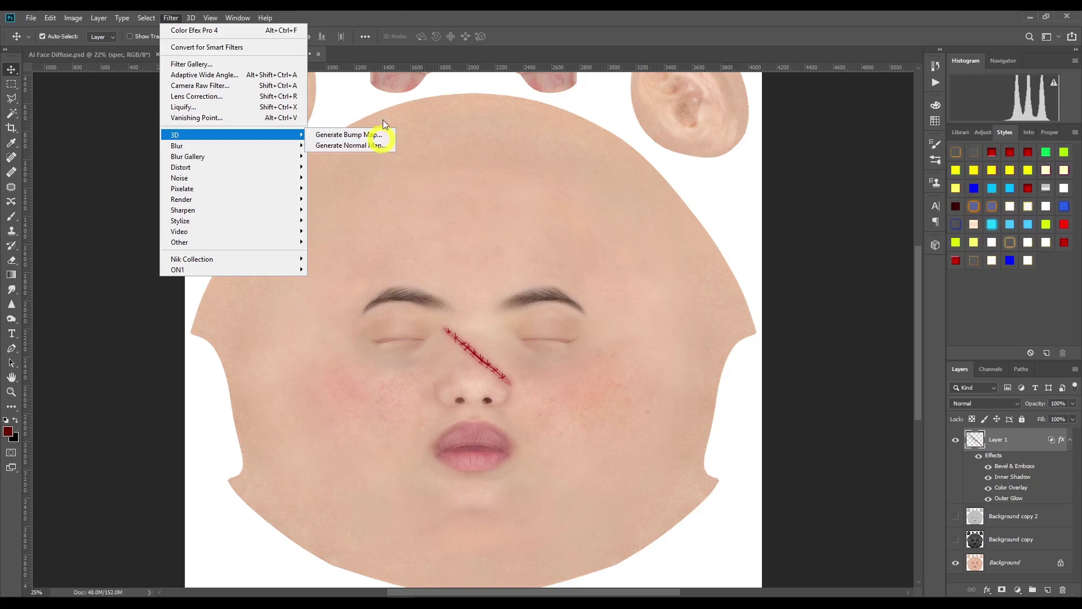
{"action": "left_click", "coordinate": [404, 8]}
Step: Switch to NormalMap-Online in the browser and load "Ai Face Diffuse 2 bcm1" from Custom Textures as the height map
{"action": "left_click", "coordinate": [135, 524]}
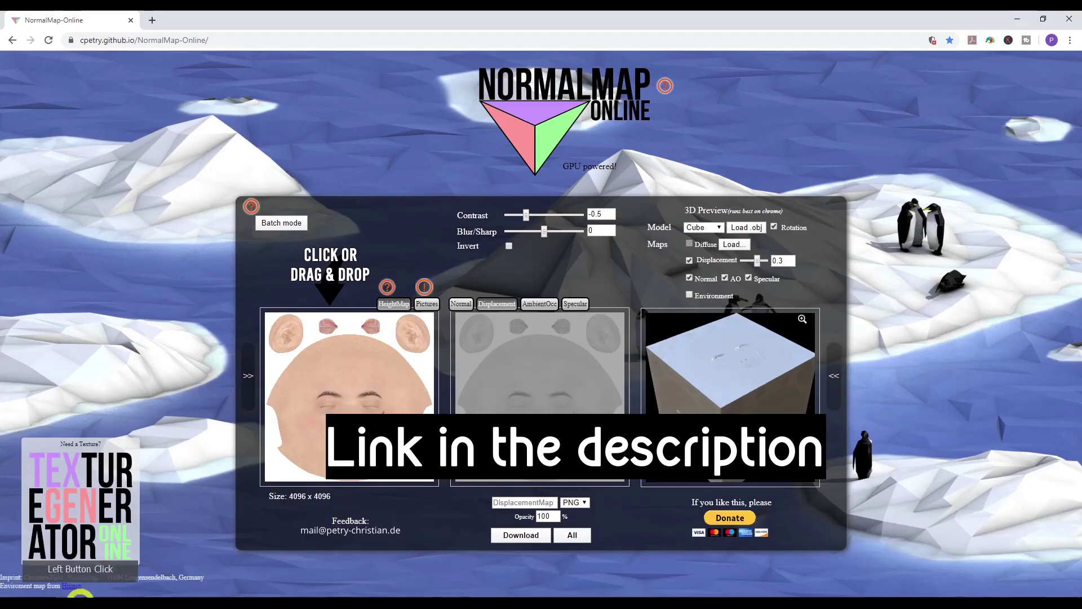
{"action": "left_click", "coordinate": [164, 317]}
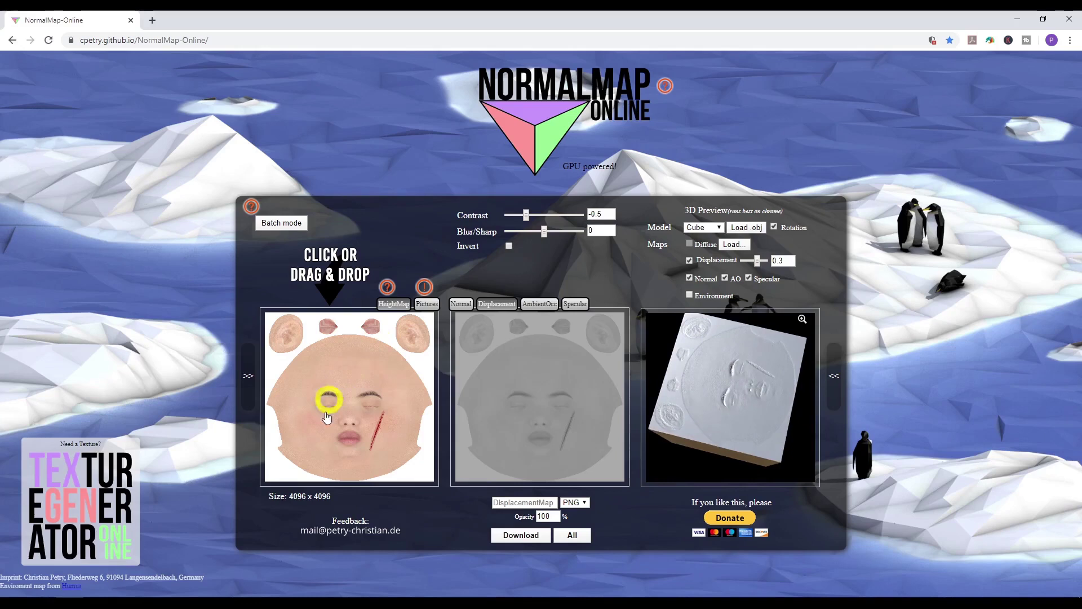
{"action": "left_click", "coordinate": [349, 396]}
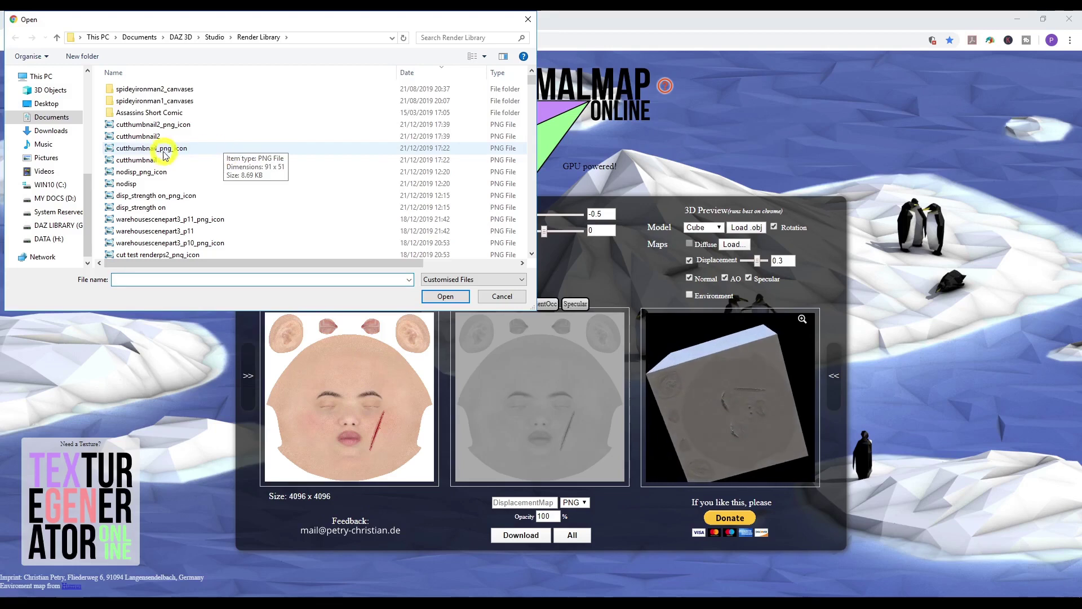
{"action": "left_click_drag", "start_coordinate": [88, 182], "coordinate": [82, 115]}
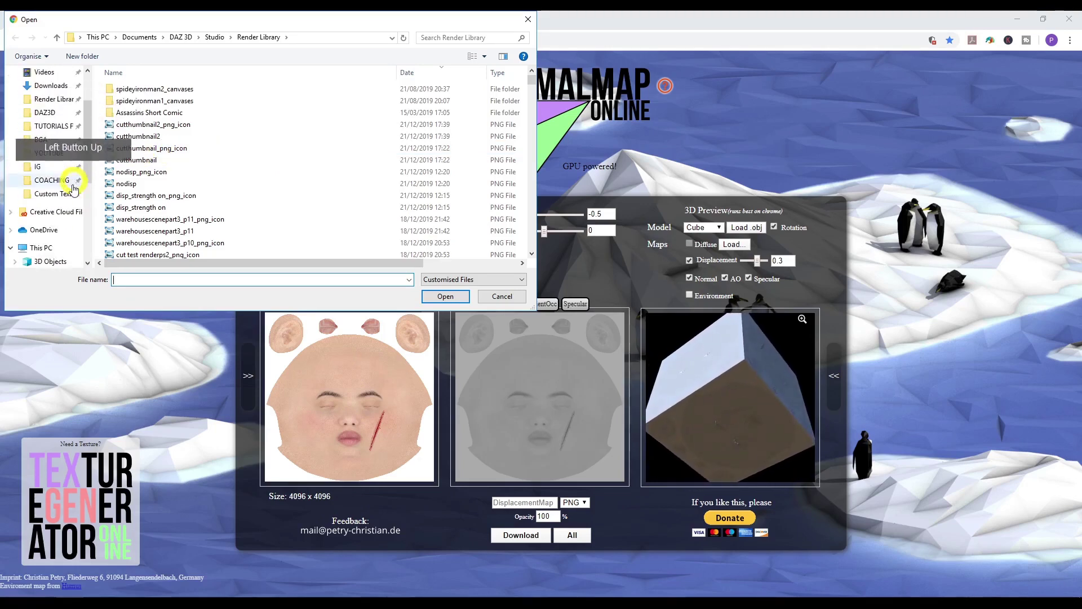
{"action": "left_click", "coordinate": [65, 193]}
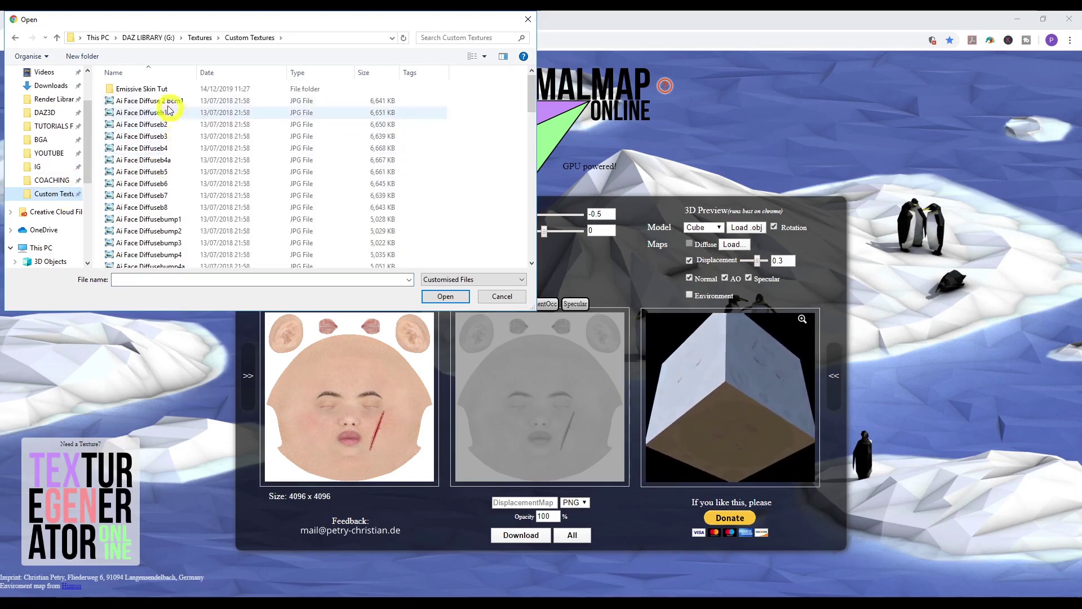
{"action": "left_click", "coordinate": [149, 101]}
{"action": "left_click", "coordinate": [446, 296]}
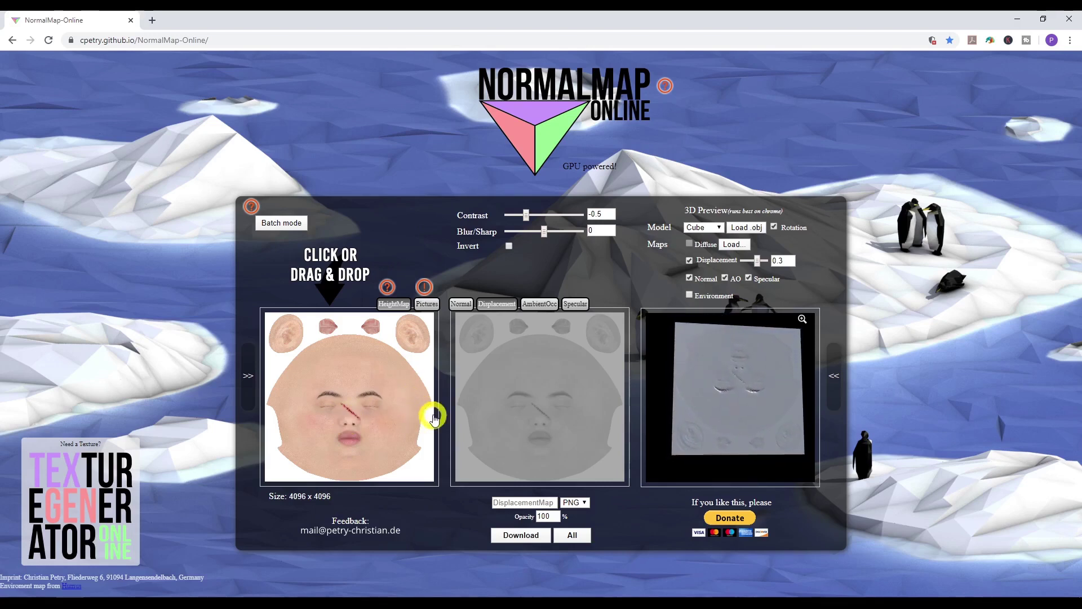
Step: Generate the normal map from the face texture, download it as a PNG and show the file in its folder
{"action": "left_click", "coordinate": [462, 305]}
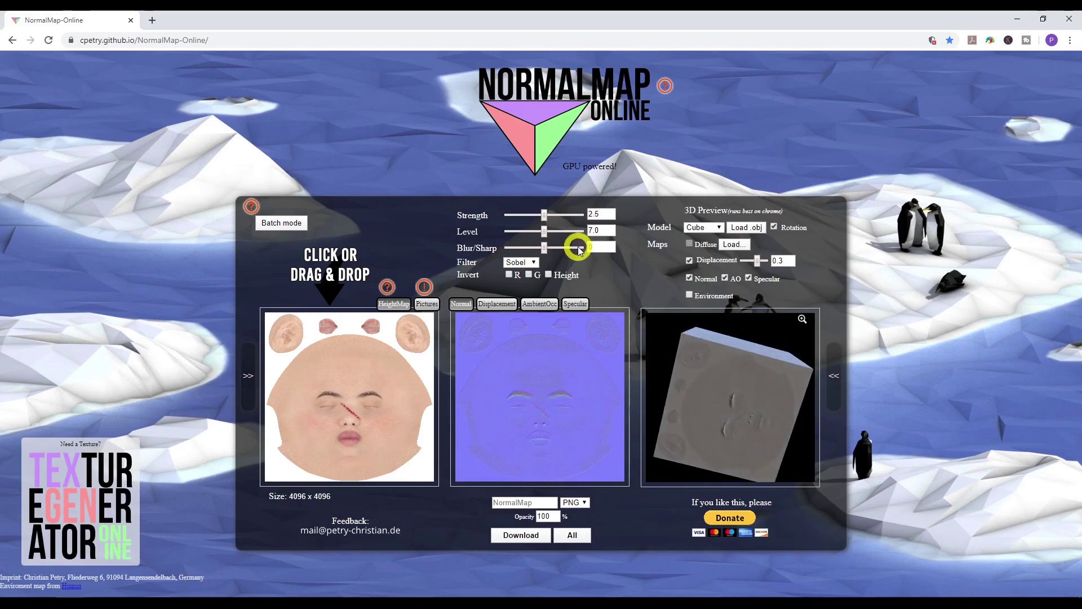
{"action": "left_click", "coordinate": [522, 541]}
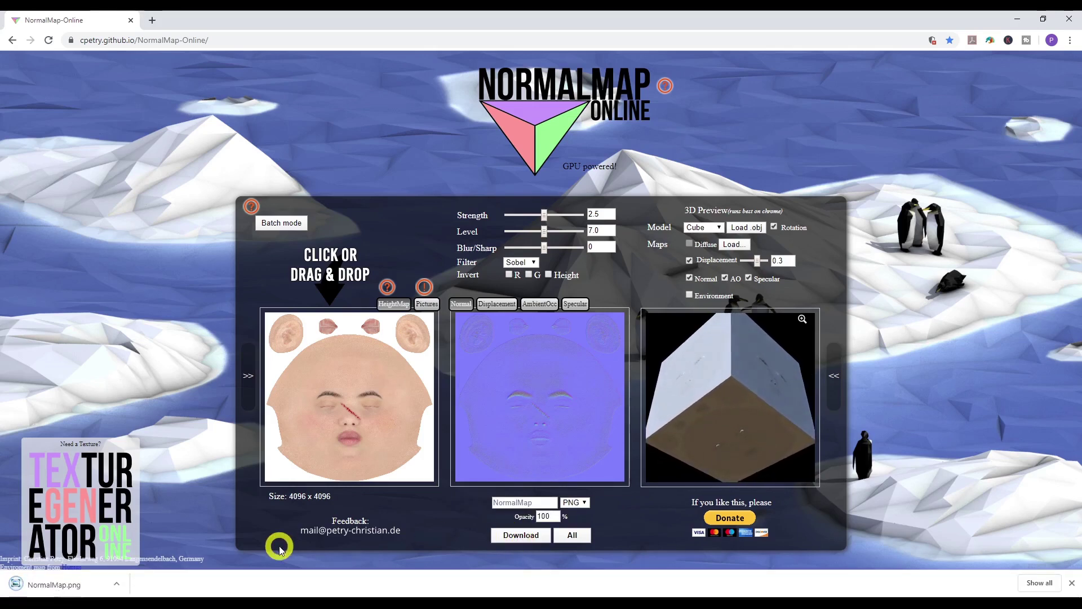
{"action": "left_click", "coordinate": [117, 583]}
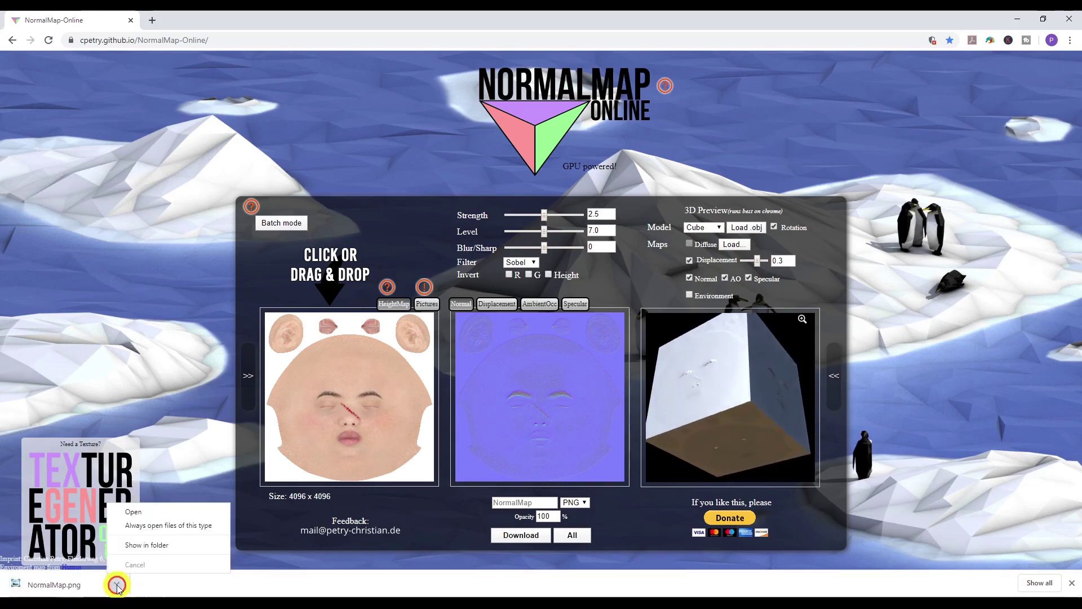
{"action": "left_click", "coordinate": [160, 545]}
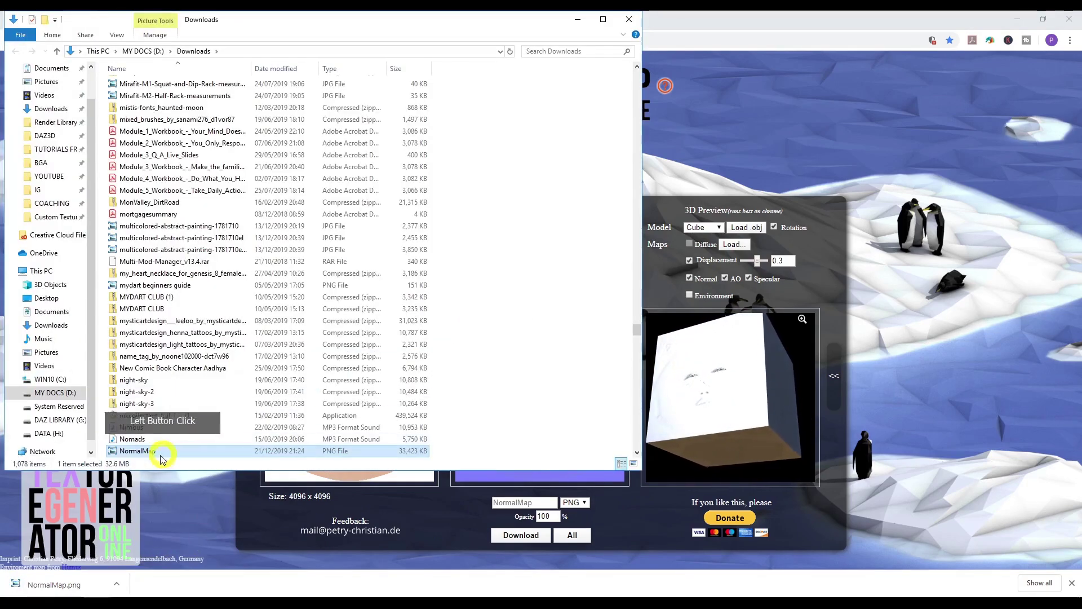
Step: Move the downloaded NormalMap file into the Custom Textures folder, replacing the existing one, and put the file window away
{"action": "right_click", "coordinate": [153, 455]}
{"action": "left_click", "coordinate": [211, 369]}
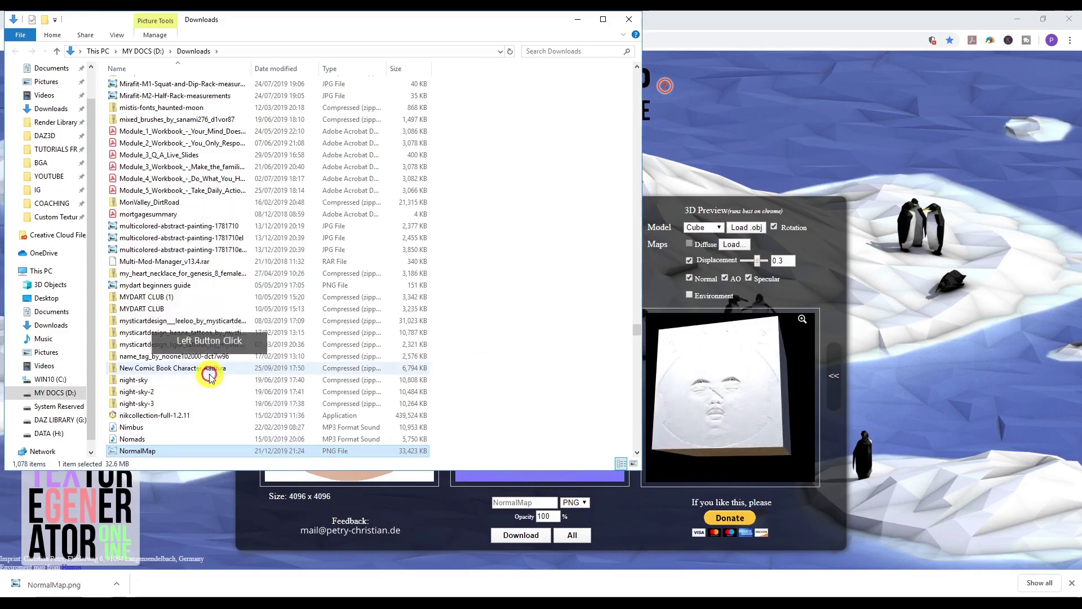
{"action": "left_click", "coordinate": [71, 217]}
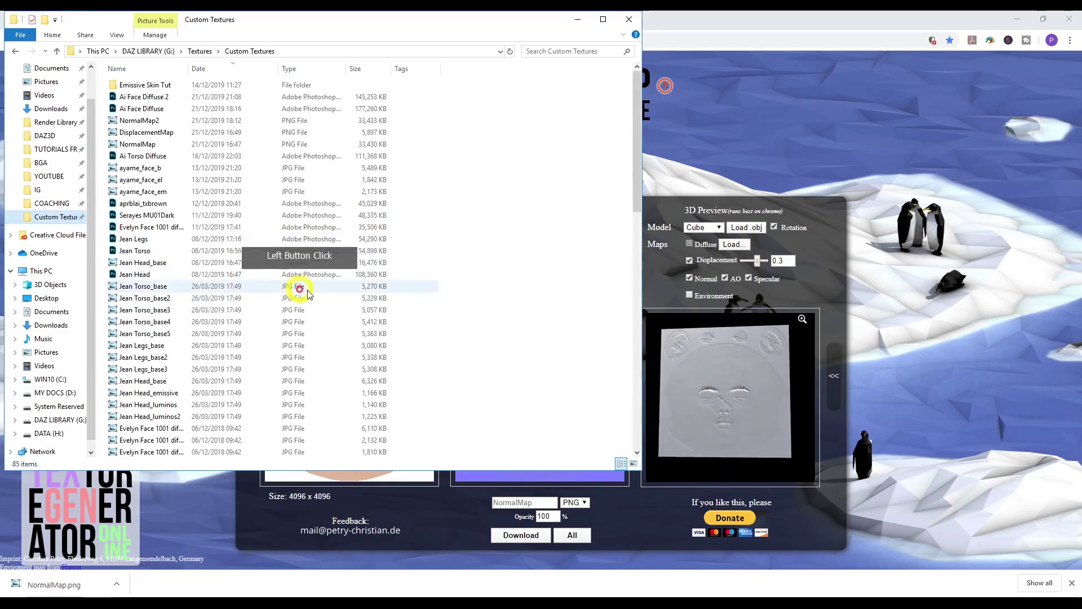
{"action": "right_click", "coordinate": [486, 234]}
{"action": "left_click", "coordinate": [531, 310]}
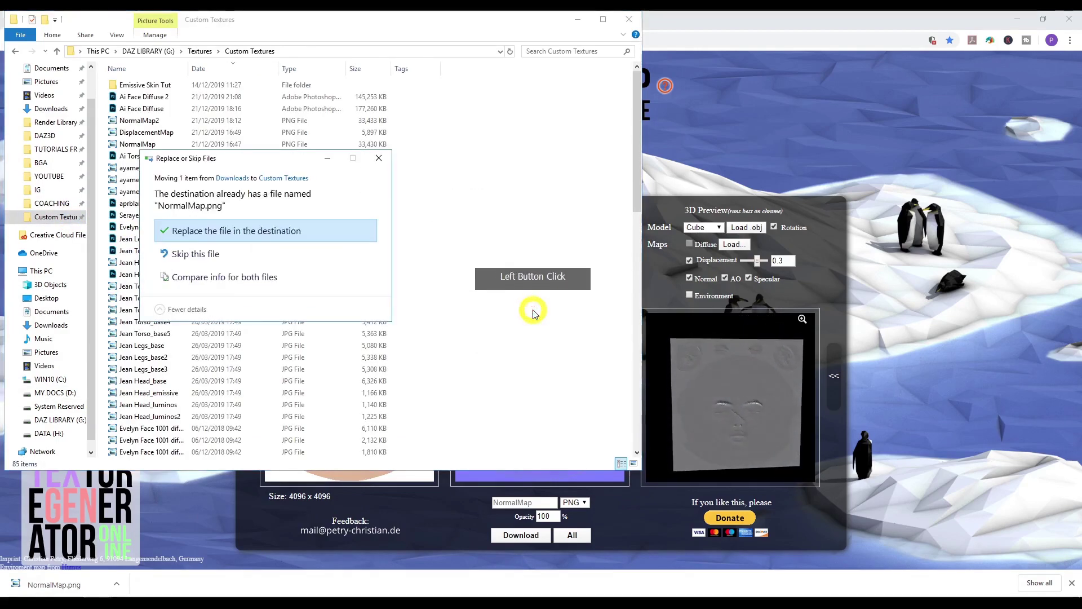
{"action": "left_click", "coordinate": [207, 232]}
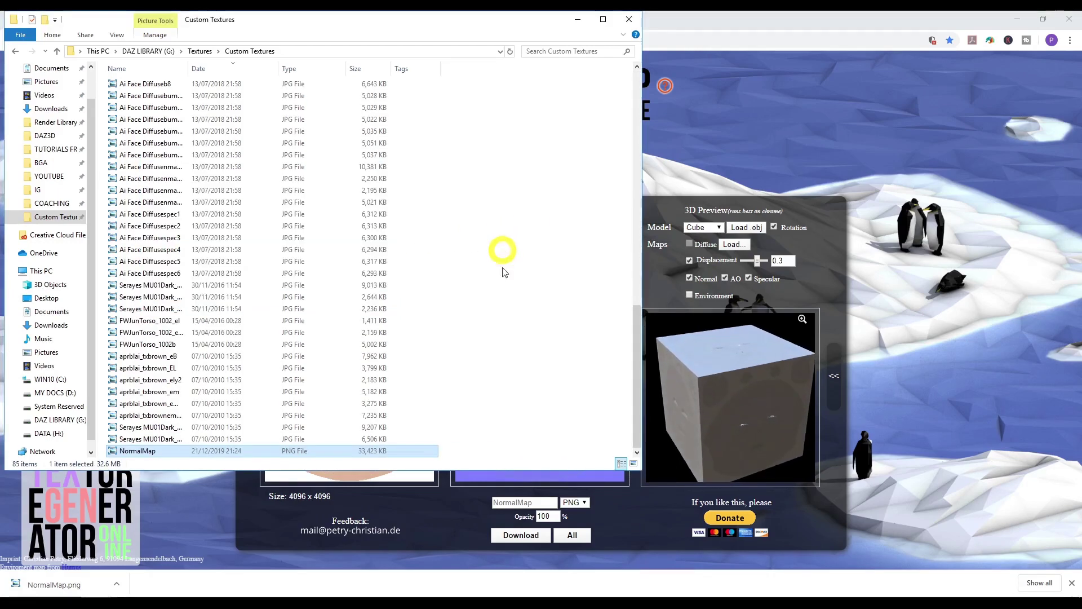
{"action": "left_click", "coordinate": [578, 21]}
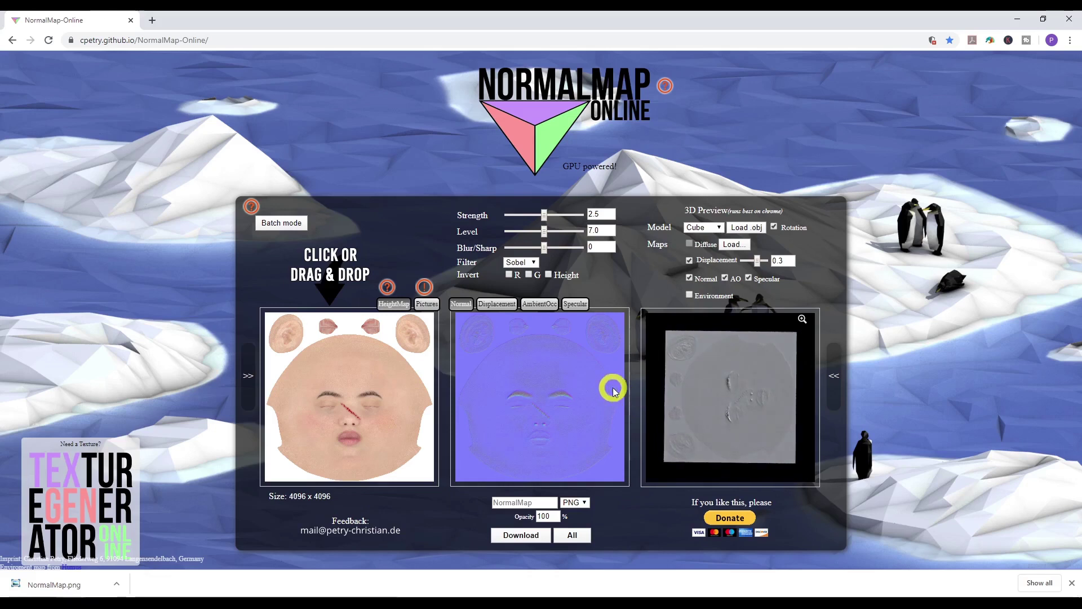
Step: Preview the displacement and specular maps generated from the face texture
{"action": "left_click", "coordinate": [497, 305]}
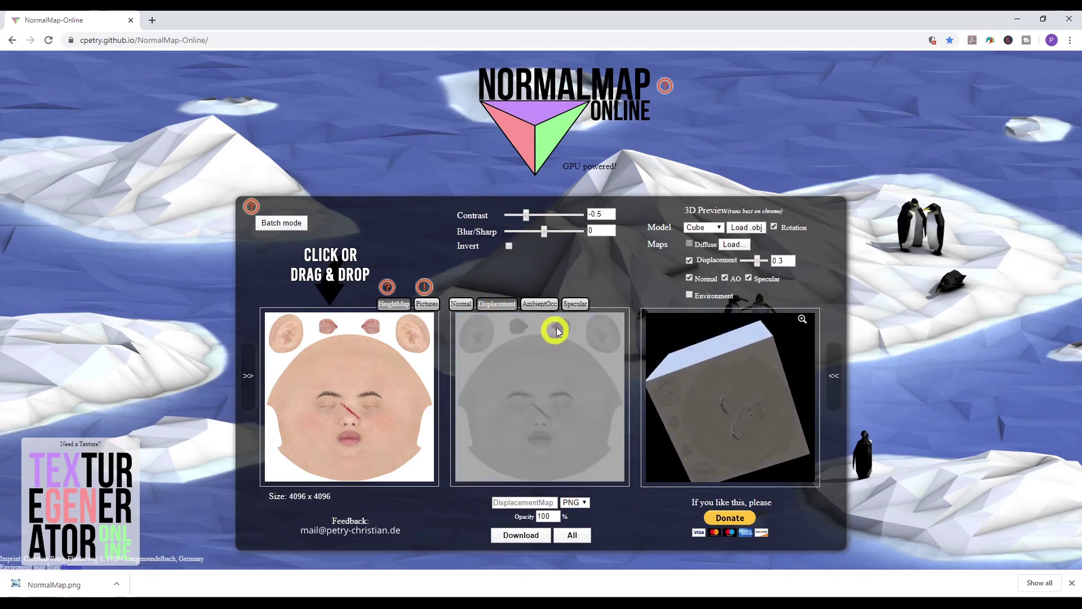
{"action": "left_click", "coordinate": [575, 303]}
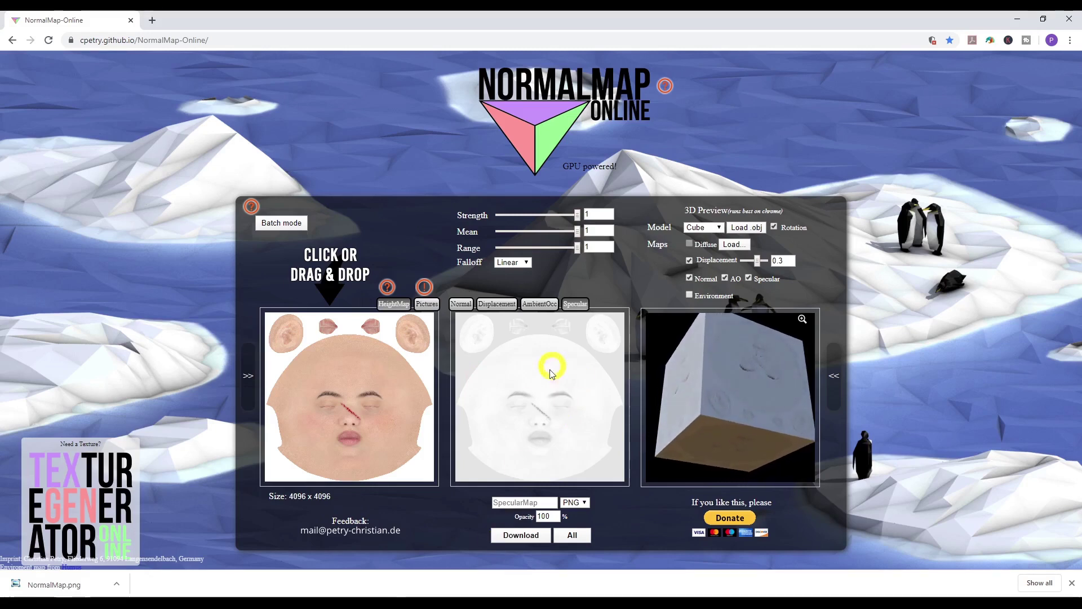
Step: Switch to Photoshop, hide the Background layer and show the dark Background copy layer beneath the scar
{"action": "left_click", "coordinate": [411, 604]}
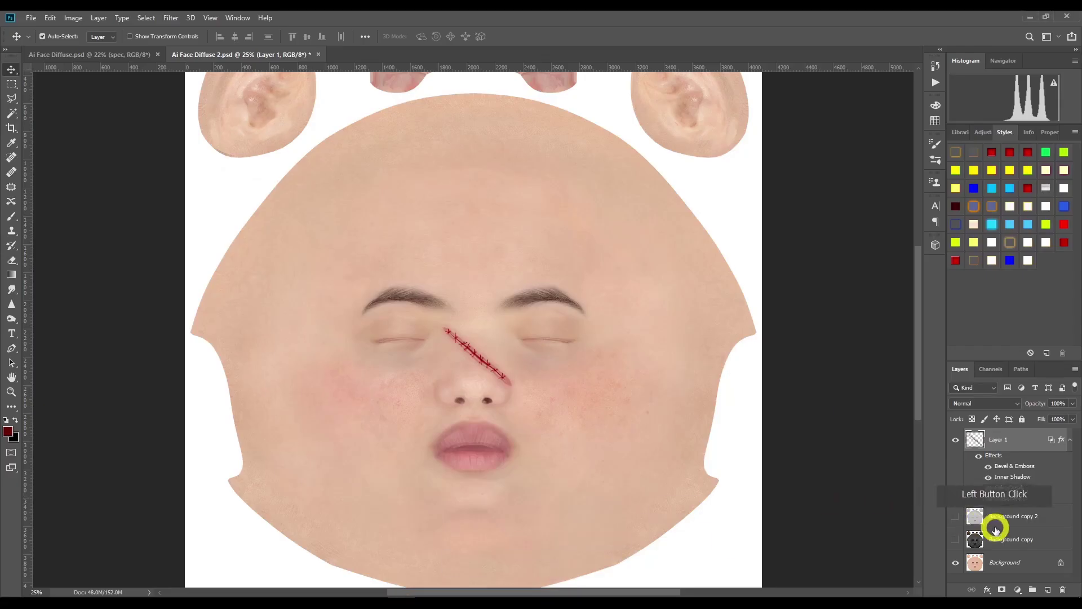
{"action": "left_click", "coordinate": [955, 562]}
{"action": "left_click", "coordinate": [957, 540]}
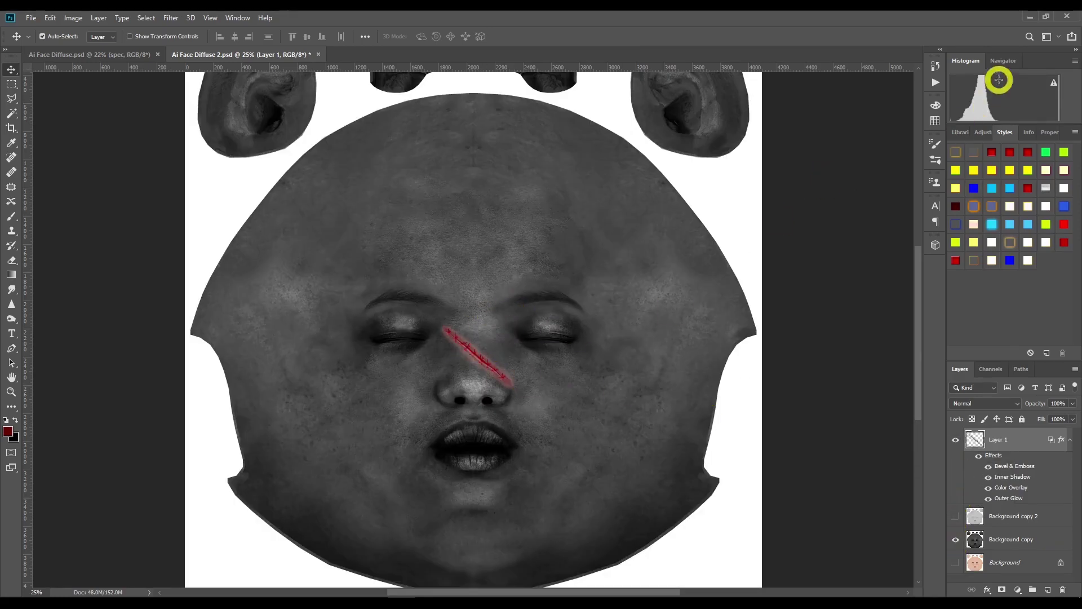
Step: Return to NormalMap-Online in the browser and examine the face texture's displacement map again
{"action": "left_click", "coordinate": [71, 604]}
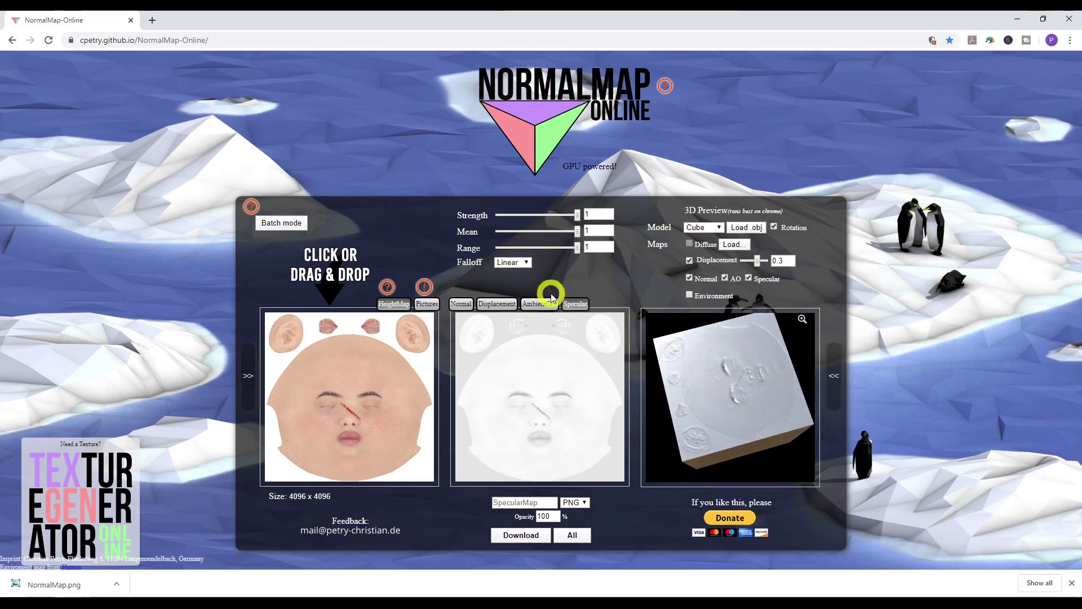
{"action": "left_click", "coordinate": [507, 305]}
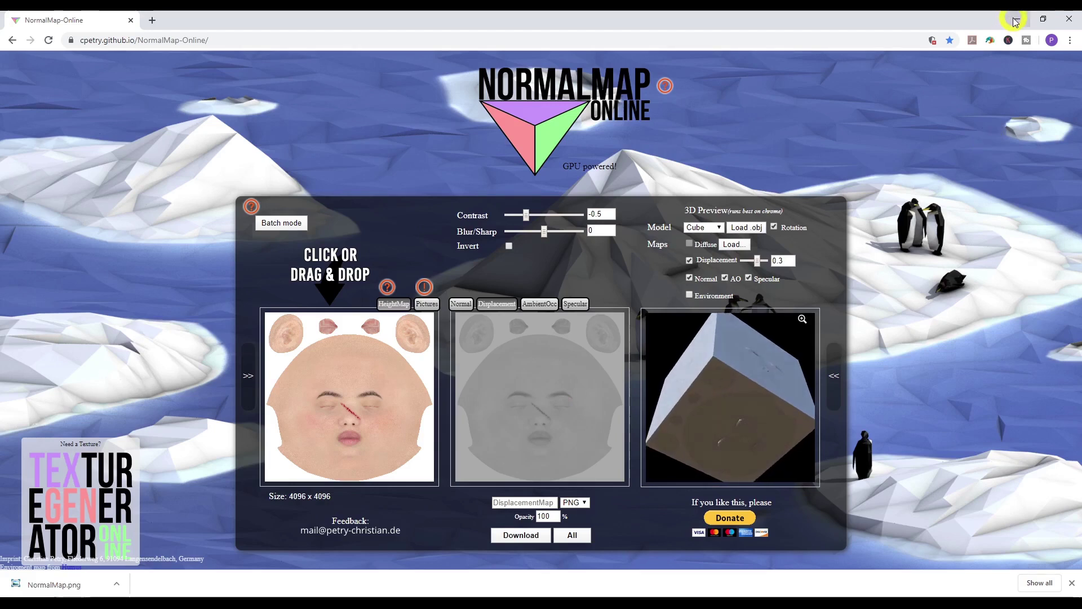
Step: Switch back to Photoshop, hide the Background copy layer and select the scar layer (Layer 1)
{"action": "left_click", "coordinate": [436, 590]}
{"action": "left_click", "coordinate": [710, 403]}
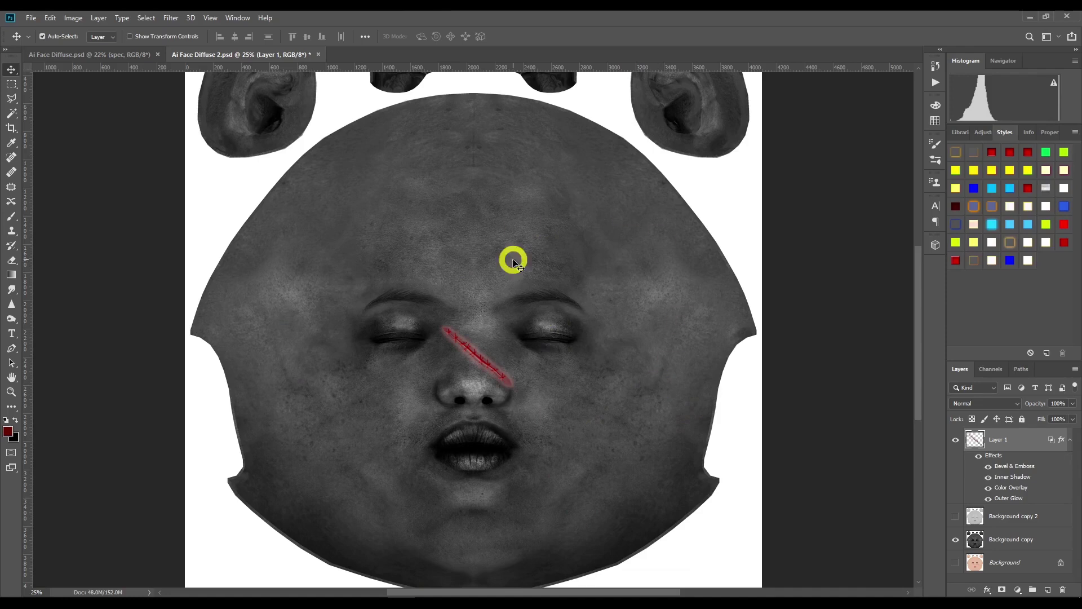
{"action": "left_click", "coordinate": [955, 540]}
{"action": "left_click", "coordinate": [1007, 451]}
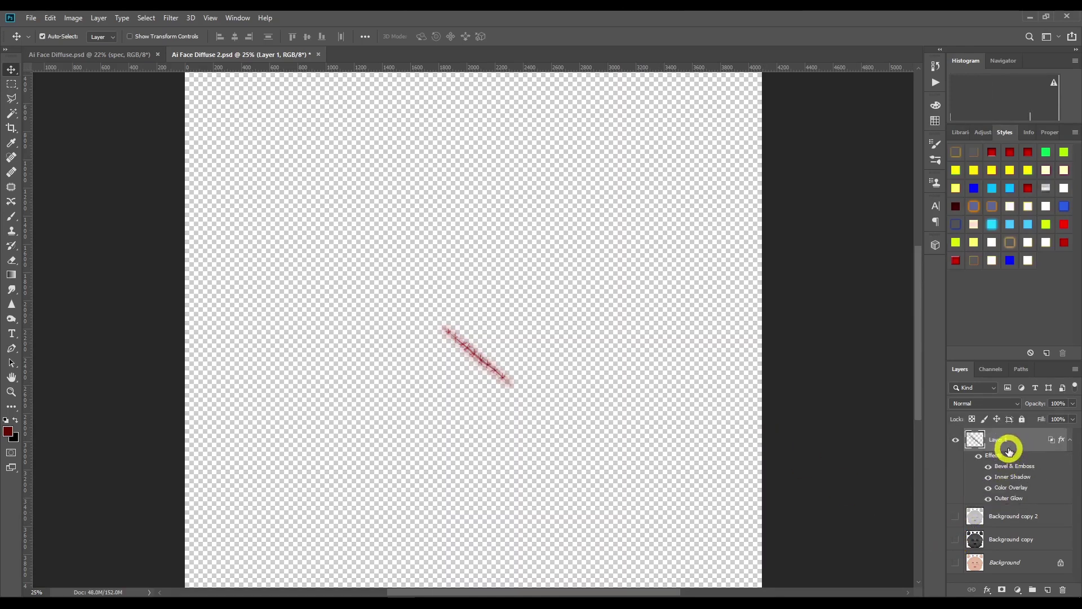
Step: Duplicate the scar layer (Layer 1), hide the original and rasterize the layer style of Layer 1 copy
{"action": "key", "text": "ctrl"}
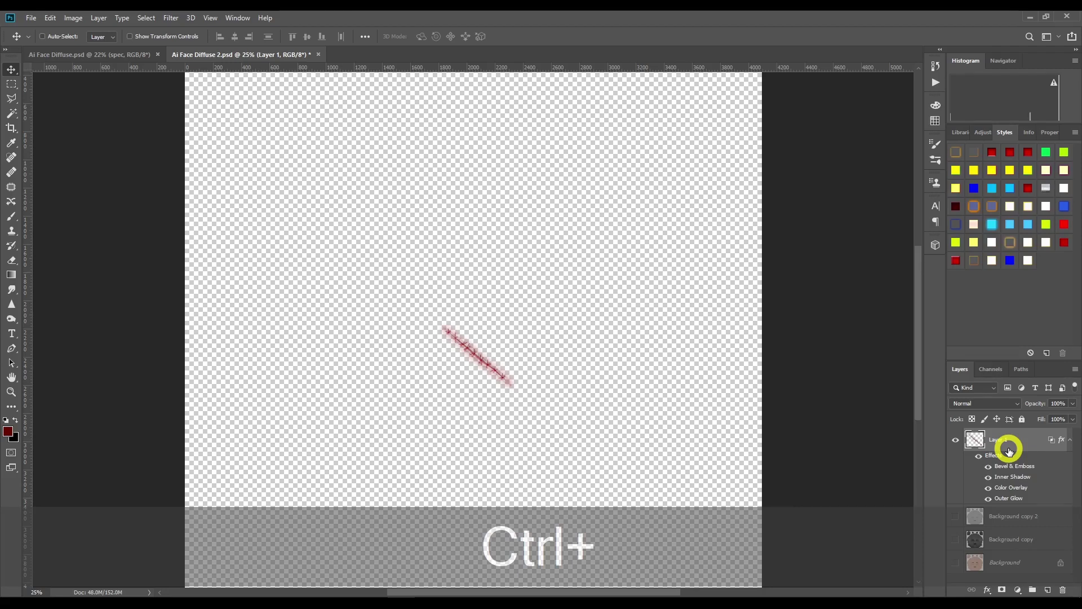
{"action": "key", "text": "ctrl+j"}
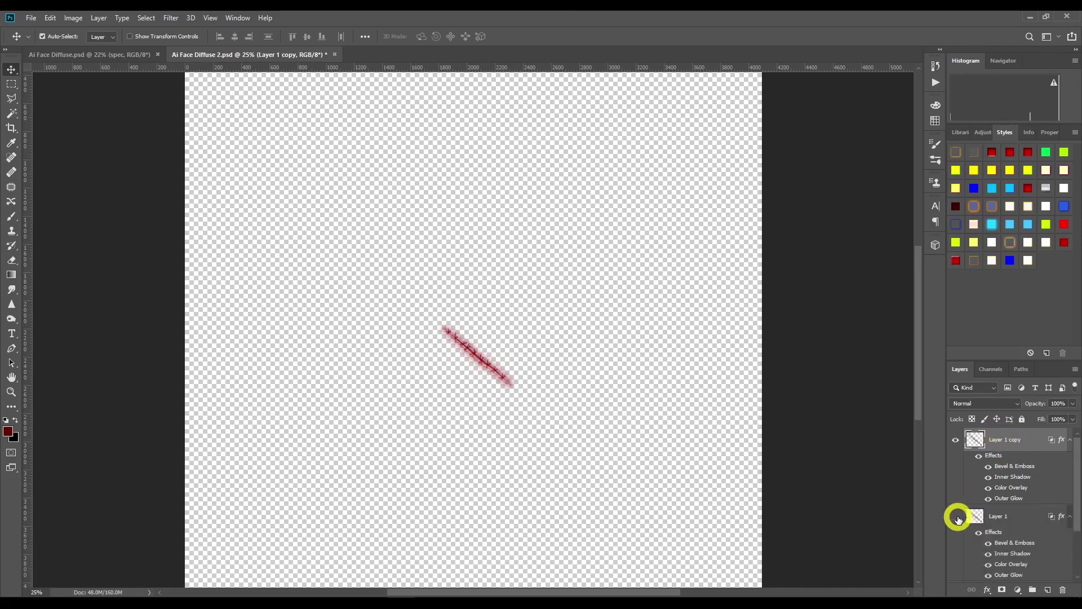
{"action": "left_click", "coordinate": [958, 519]}
{"action": "left_click", "coordinate": [1003, 440]}
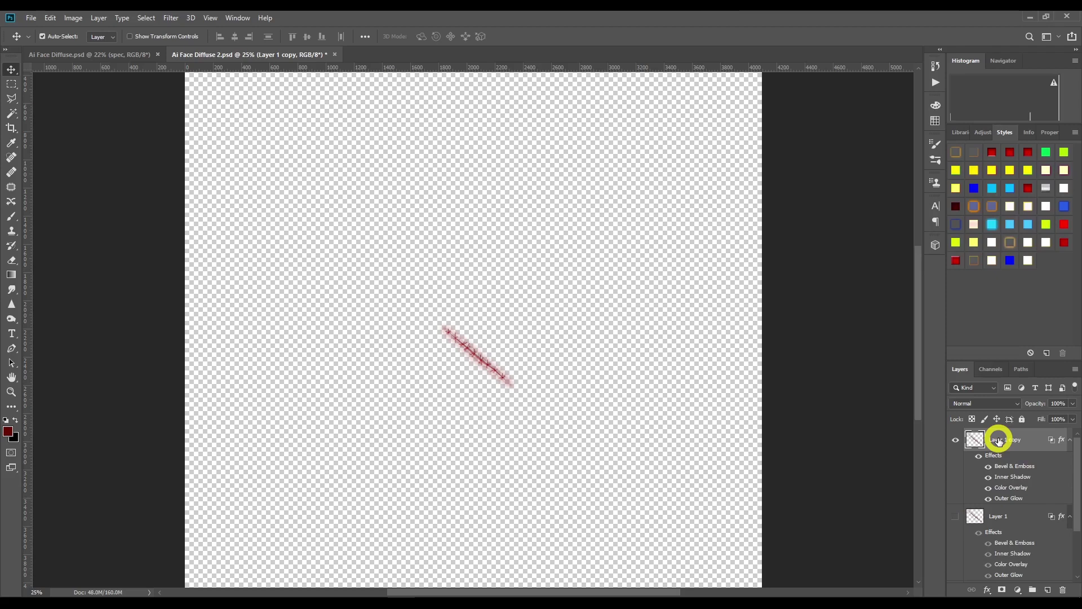
{"action": "right_click", "coordinate": [1000, 441]}
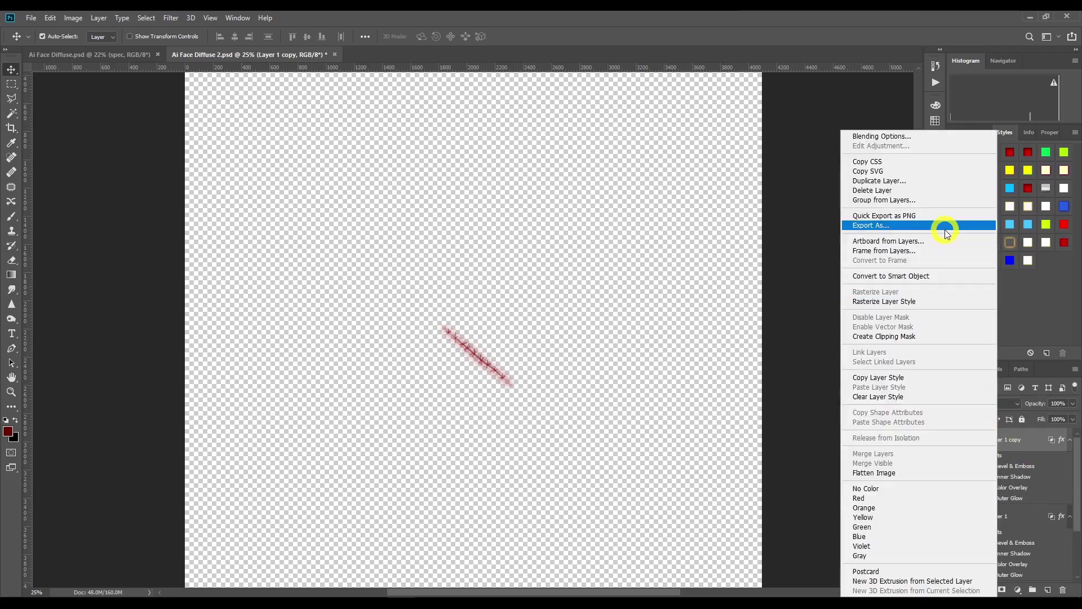
{"action": "left_click", "coordinate": [942, 304]}
{"action": "left_click", "coordinate": [1000, 441]}
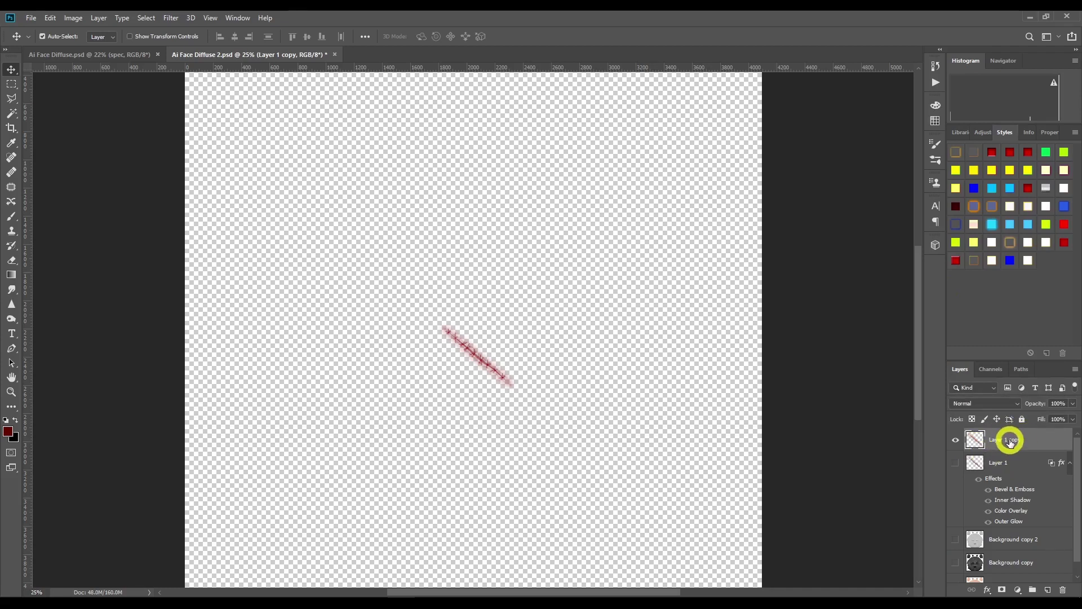
Step: Show the dark Background copy layer beneath the scar and desaturate Layer 1 copy
{"action": "left_click", "coordinate": [955, 563]}
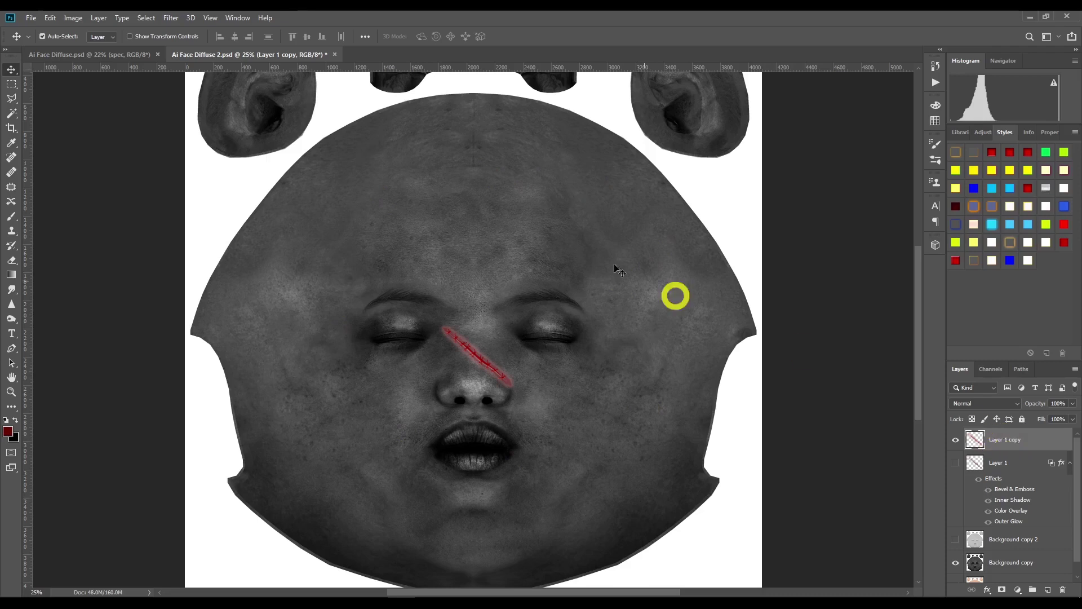
{"action": "left_click", "coordinate": [74, 18]}
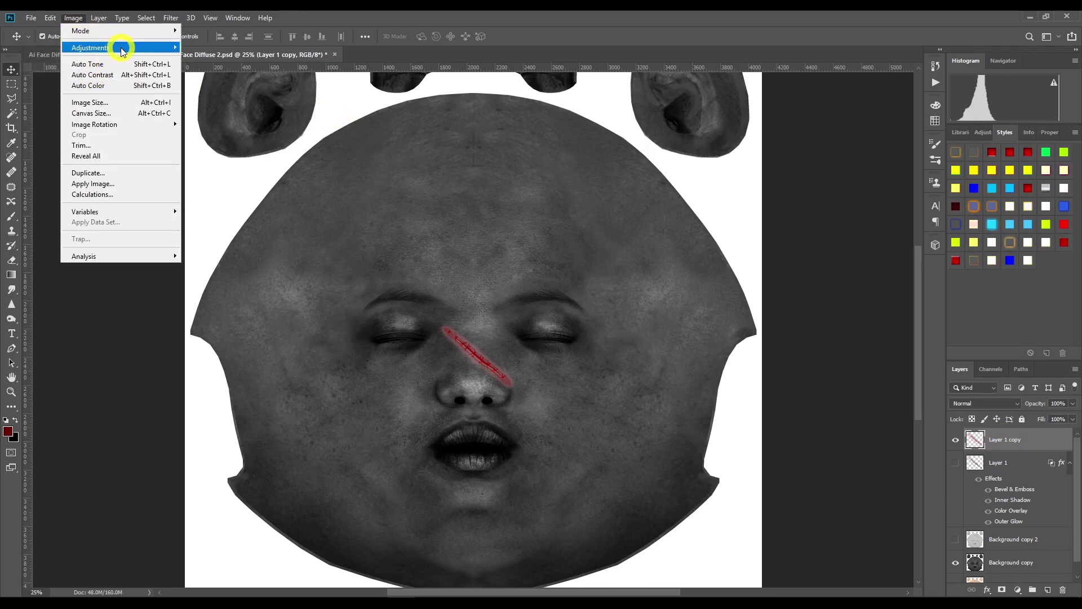
{"action": "mouse_move", "coordinate": [112, 47]}
{"action": "left_click", "coordinate": [226, 107]}
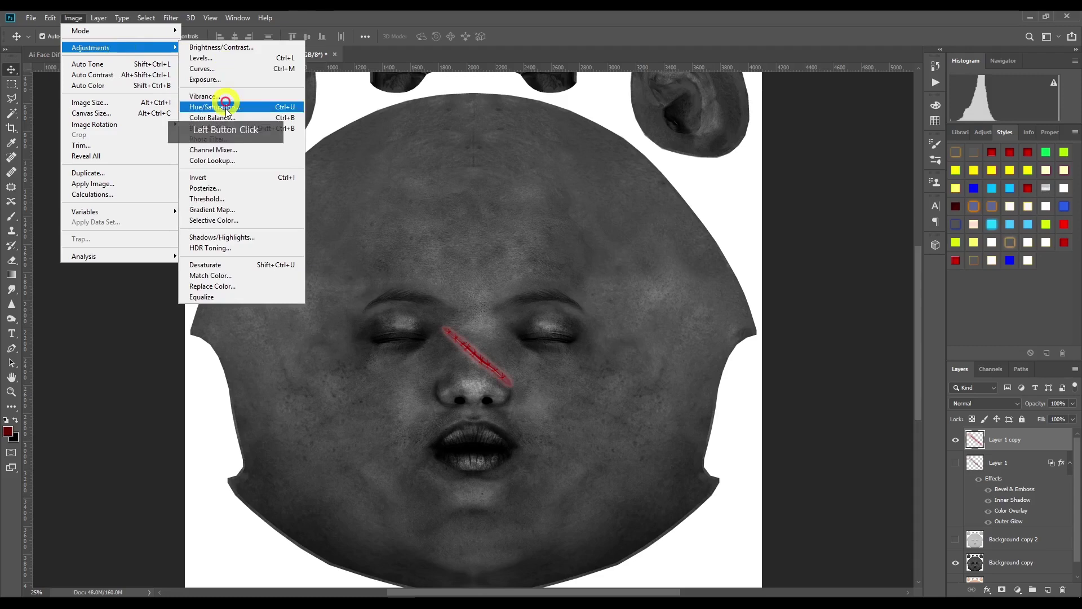
{"action": "left_click", "coordinate": [250, 270]}
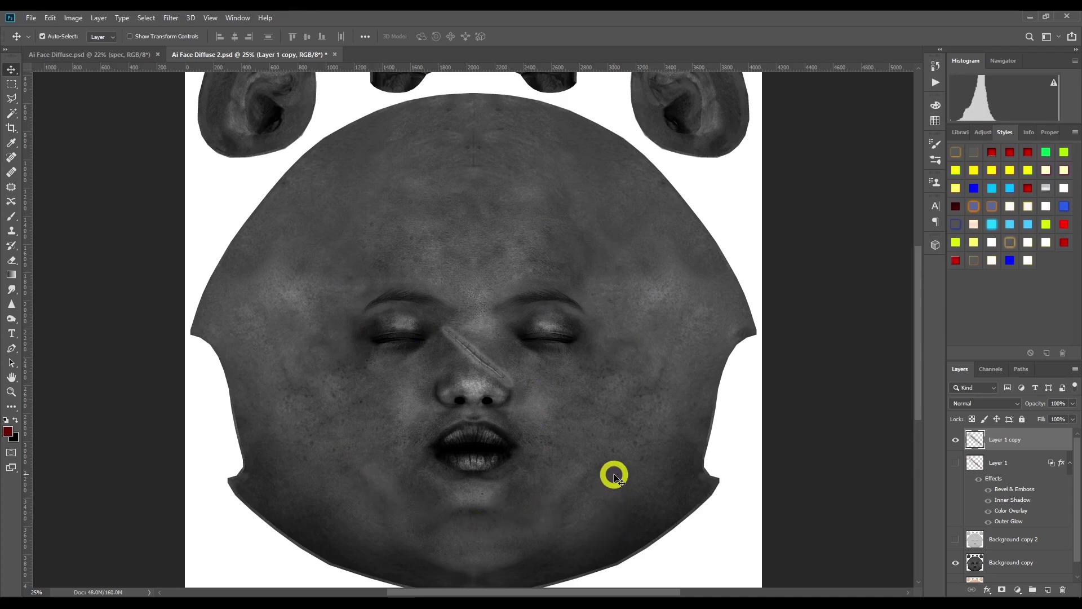
Step: Add a Brightness/Contrast adjustment layer above Layer 1 copy and clip it to that layer
{"action": "left_click", "coordinate": [1016, 590]}
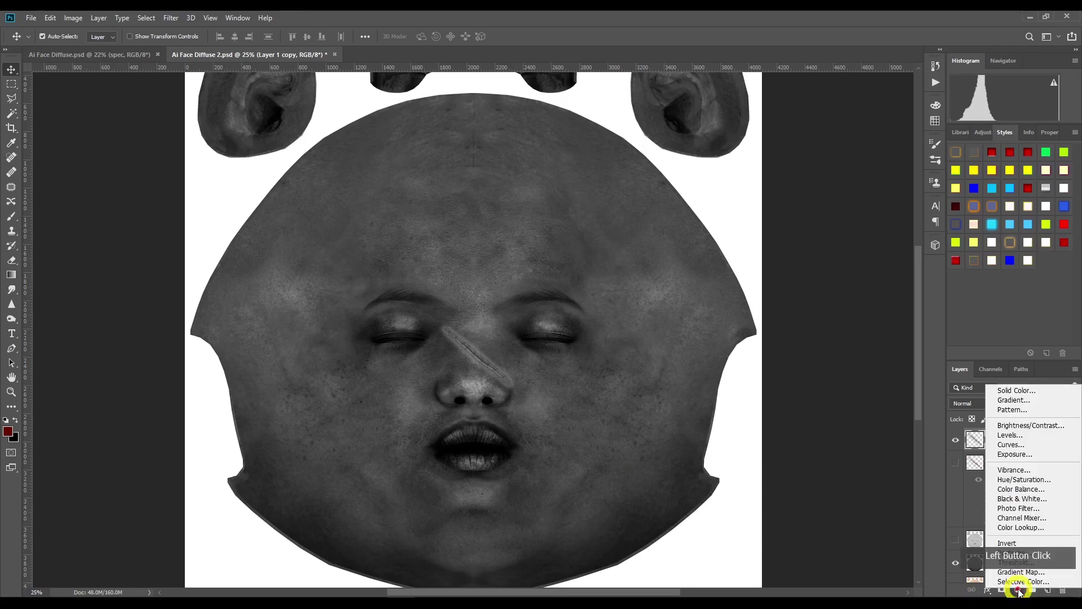
{"action": "left_click", "coordinate": [1039, 428]}
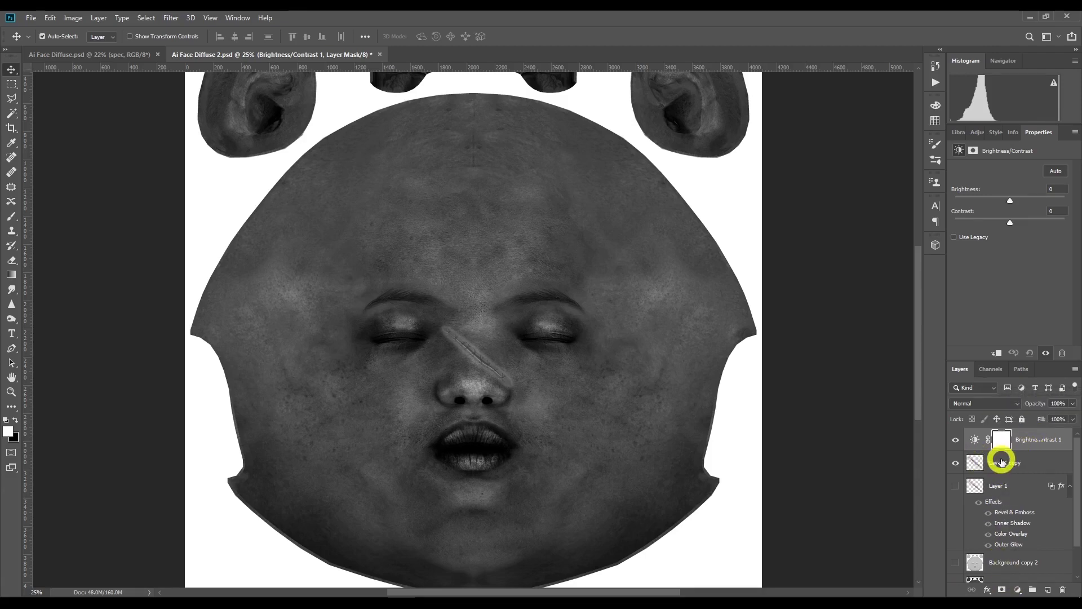
{"action": "left_click", "coordinate": [996, 353]}
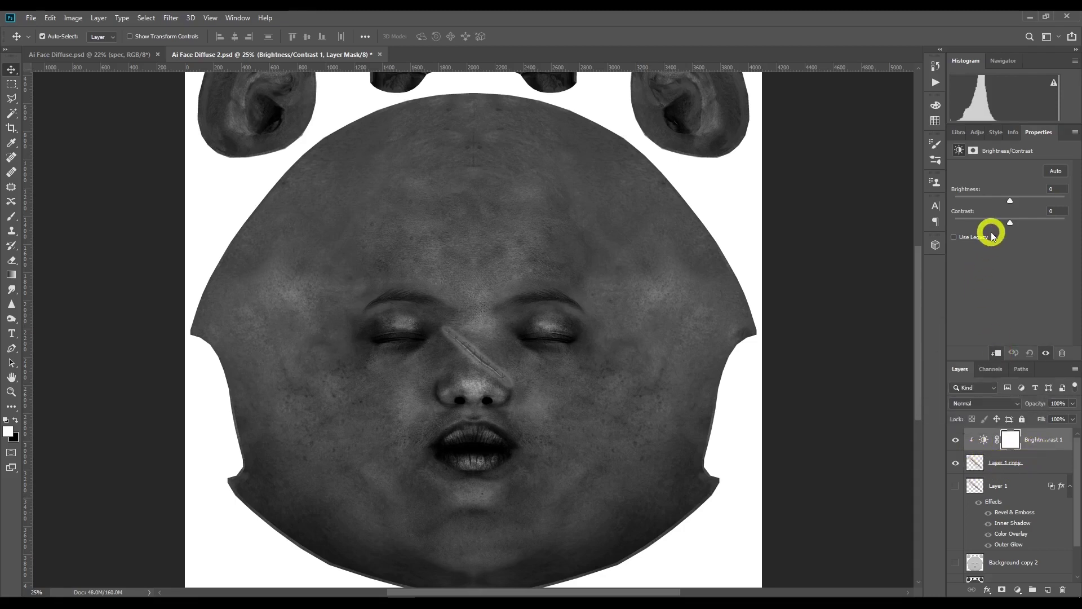
Step: Darken the grayscale scar by setting the adjustment's brightness to -81 and contrast to 63
{"action": "left_click_drag", "start_coordinate": [1009, 224], "coordinate": [986, 204]}
{"action": "left_click", "coordinate": [1010, 202]}
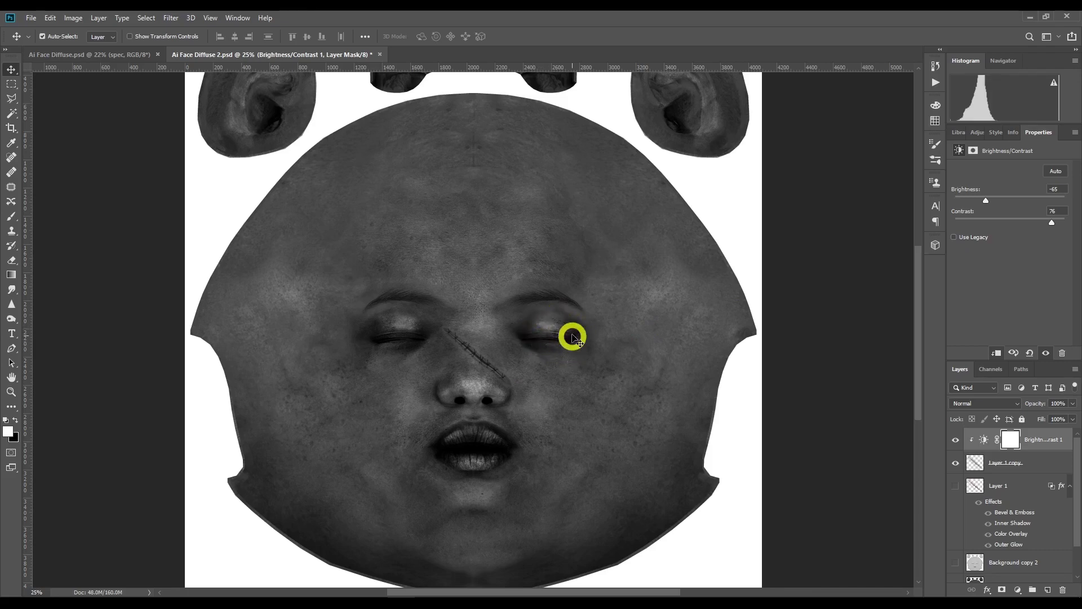
{"action": "left_click_drag", "start_coordinate": [986, 201], "coordinate": [976, 203]}
{"action": "mouse_move", "coordinate": [1052, 223]}
{"action": "left_mouse_down"}
{"action": "mouse_move", "coordinate": [1034, 222]}
{"action": "mouse_move", "coordinate": [1044, 224]}
{"action": "left_mouse_up"}
{"action": "left_click_drag", "start_coordinate": [981, 202], "coordinate": [980, 202]}
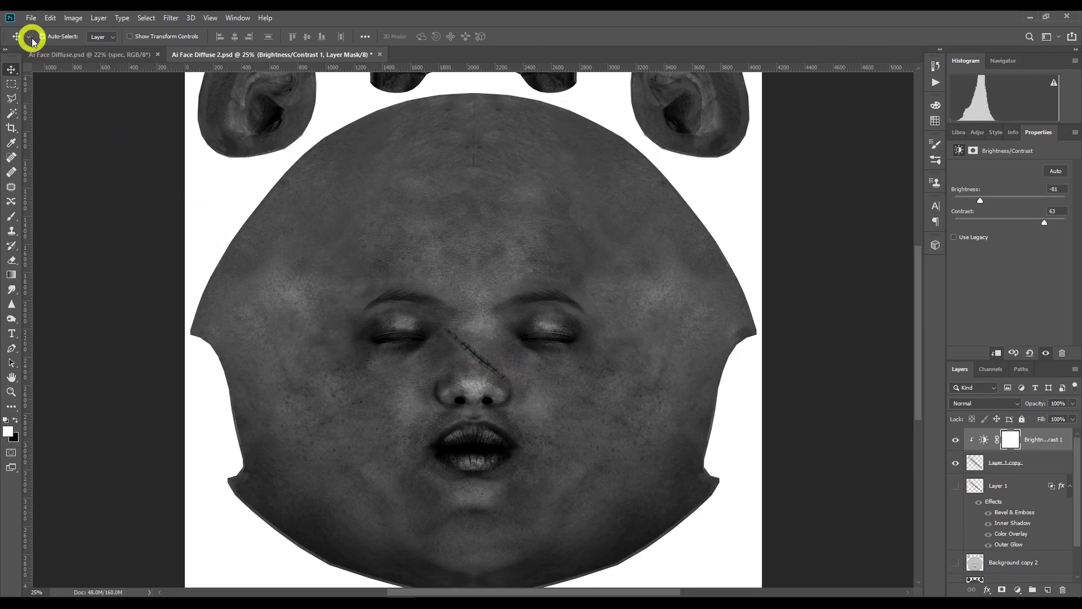
Step: Save the specular map as a JPEG copy named "Ai Face Diffuse 2 specmap1" in the Custom Textures folder at quality 12
{"action": "left_click", "coordinate": [31, 19]}
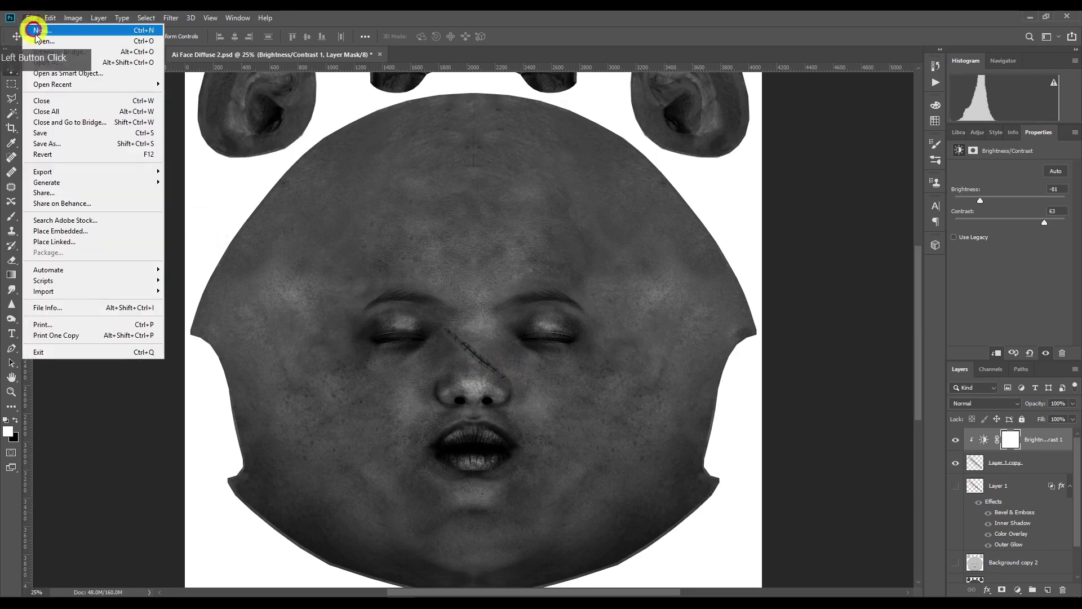
{"action": "left_click", "coordinate": [73, 144]}
{"action": "left_click", "coordinate": [157, 272]}
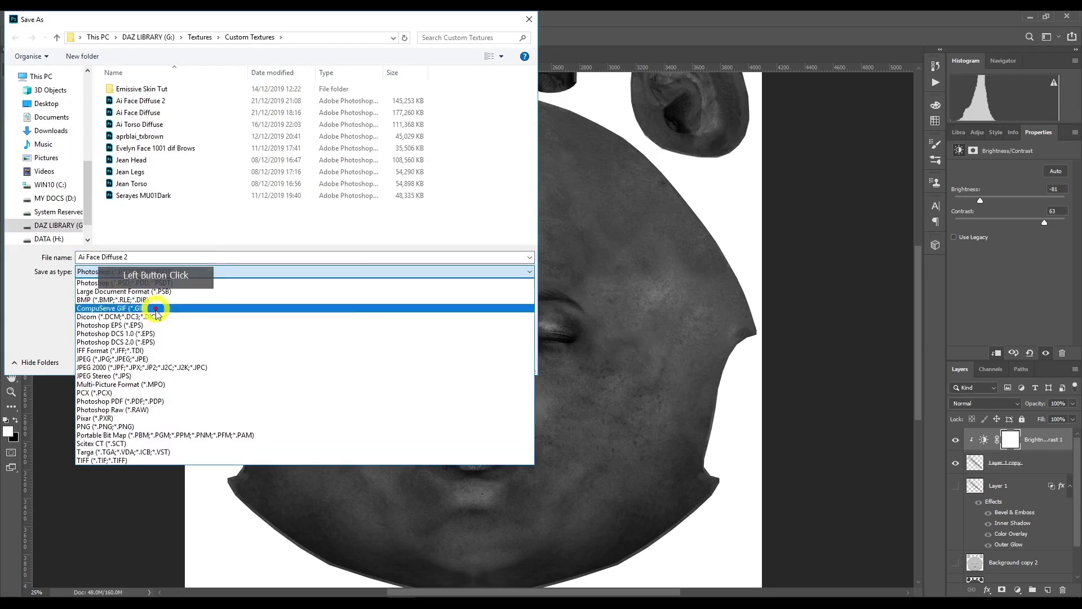
{"action": "left_click", "coordinate": [156, 359]}
{"action": "left_click", "coordinate": [159, 261]}
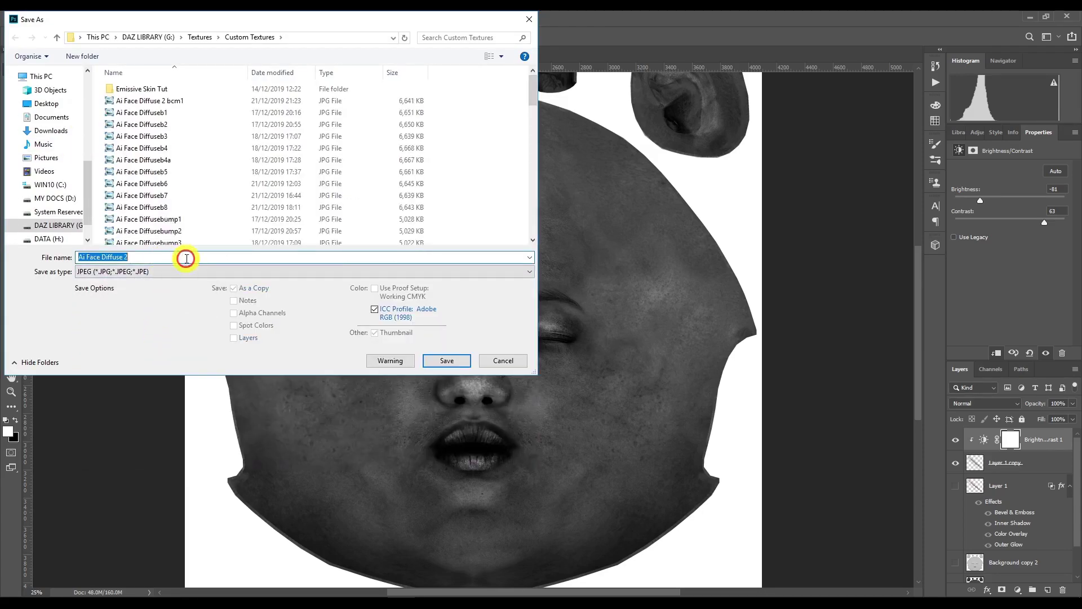
{"action": "left_click", "coordinate": [185, 258]}
{"action": "type", "text": "spe"}
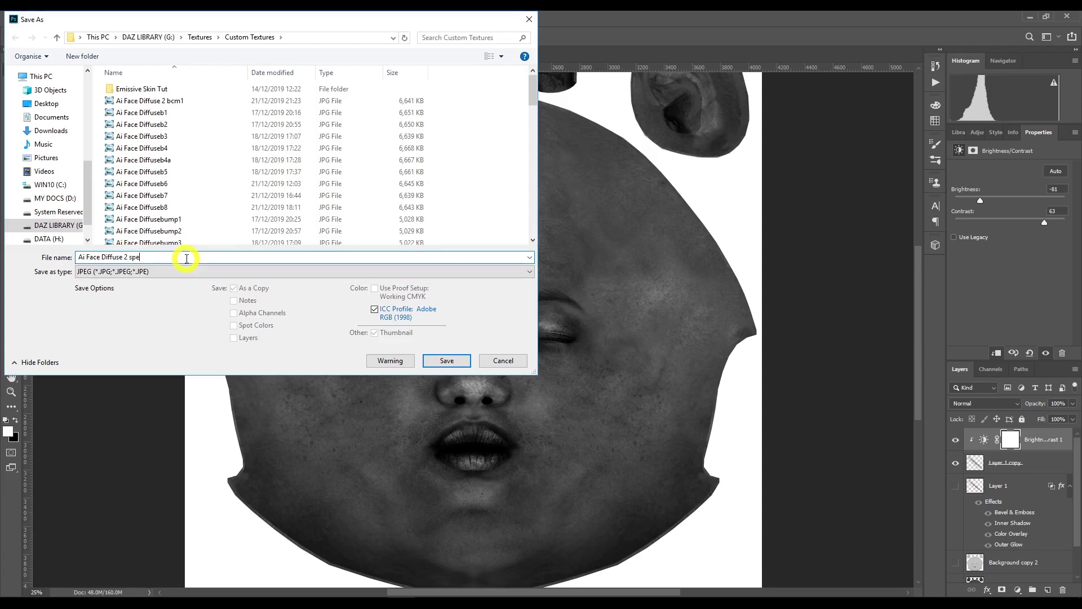
{"action": "type", "text": "cmap1"}
{"action": "key", "text": "Return"}
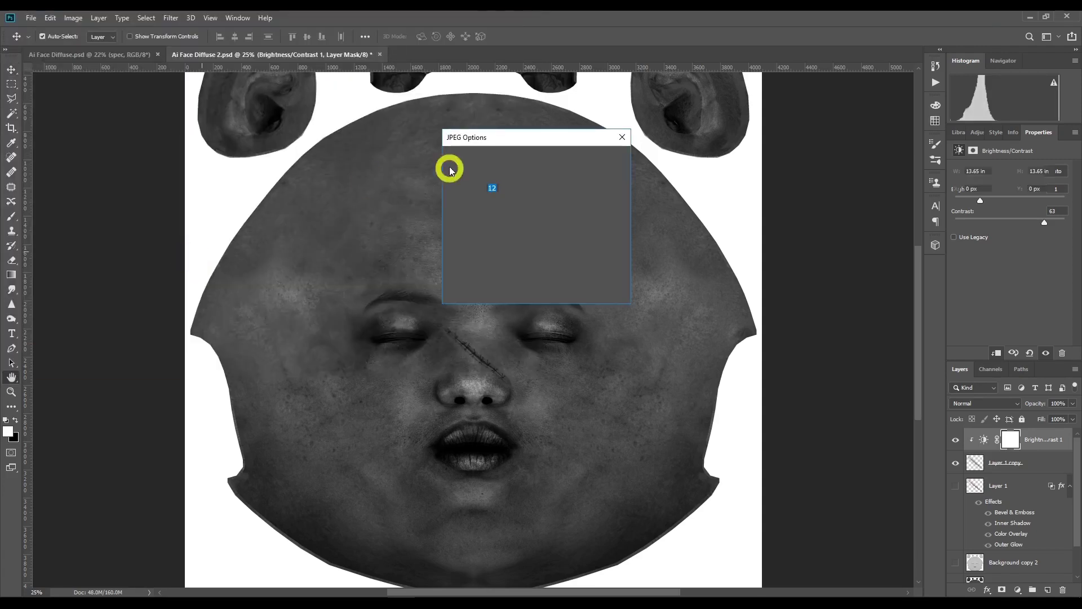
{"action": "left_click", "coordinate": [602, 161]}
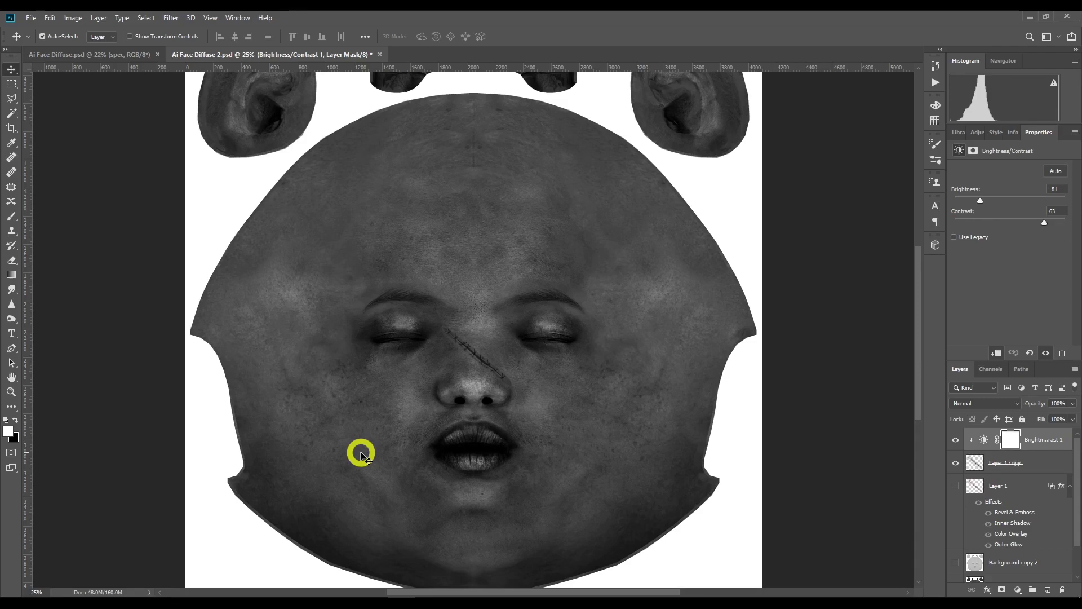
Step: Switch to DAZ Studio and load "Ai Face Diffuse 2 bcm1" from the Custom Textures folder as the Face surface's Base Color map
{"action": "left_click", "coordinate": [457, 603]}
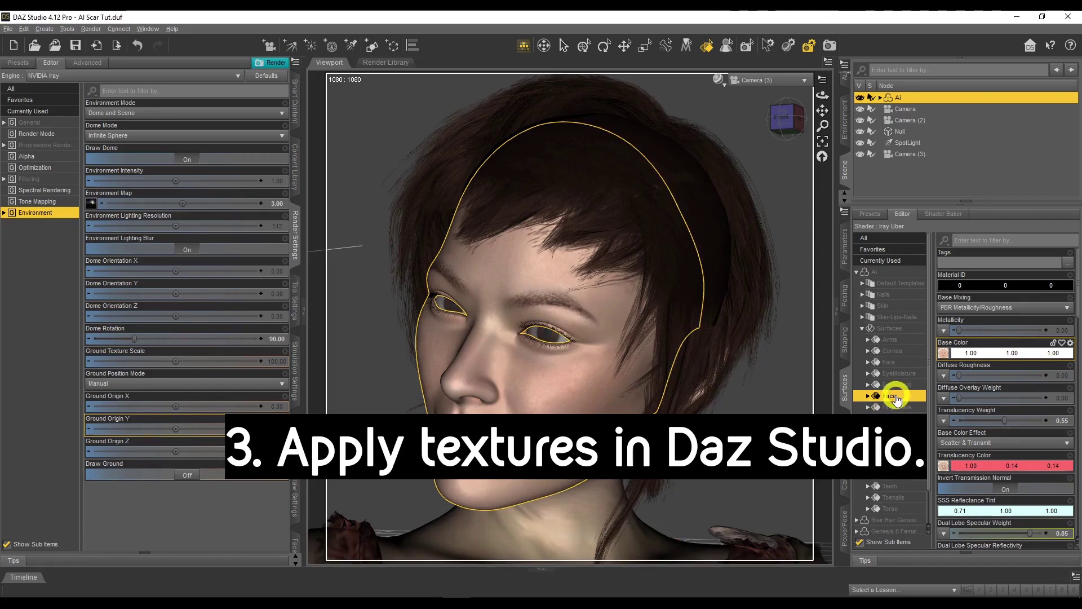
{"action": "left_click", "coordinate": [943, 353]}
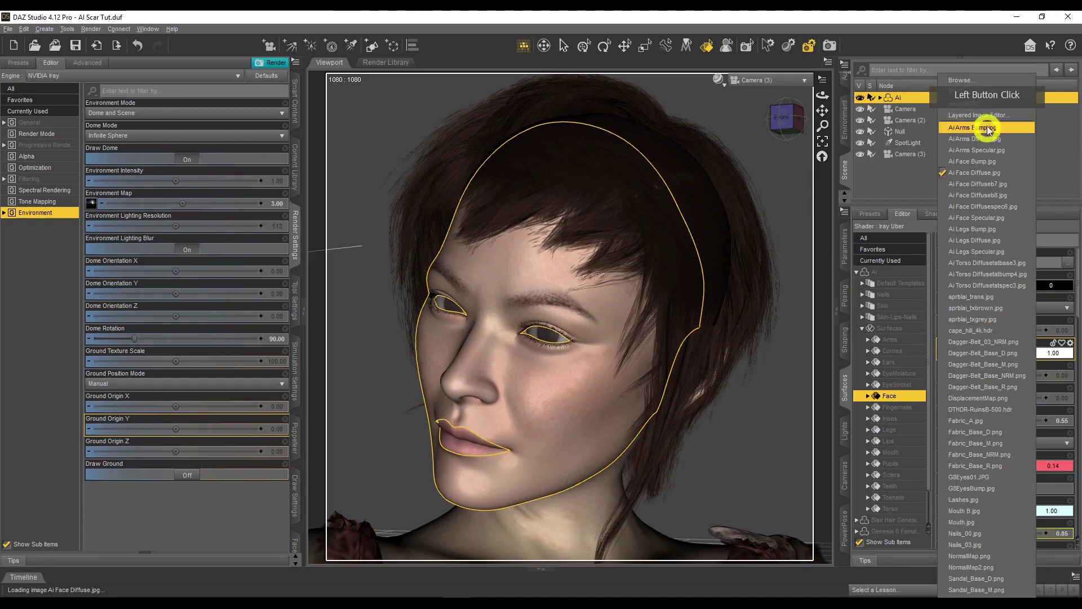
{"action": "left_click", "coordinate": [986, 80]}
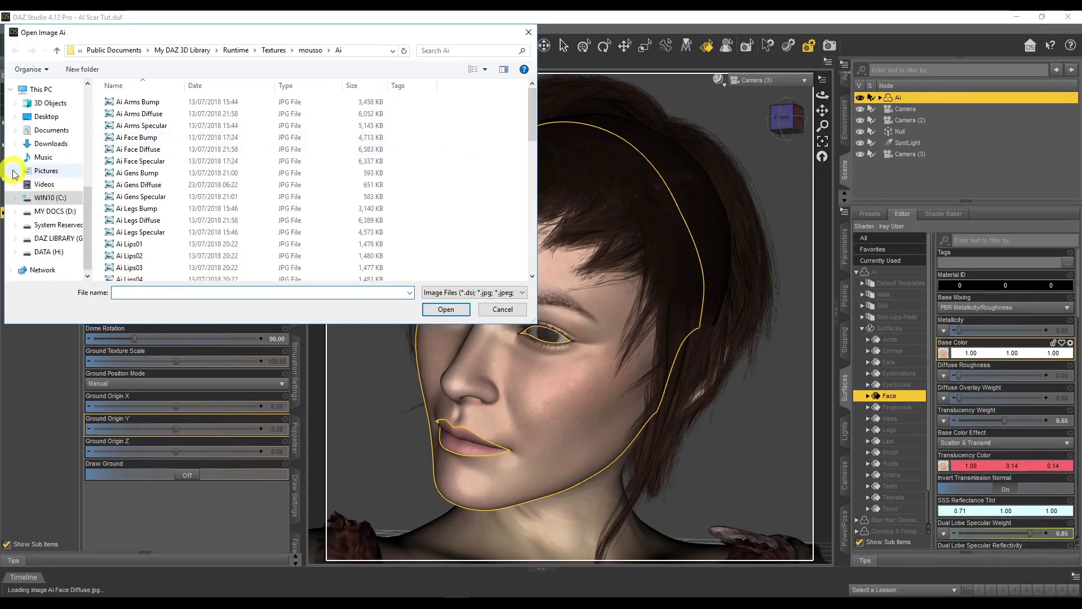
{"action": "scroll", "coordinate": [65, 181], "scroll_direction": "up", "scroll_amount": 3}
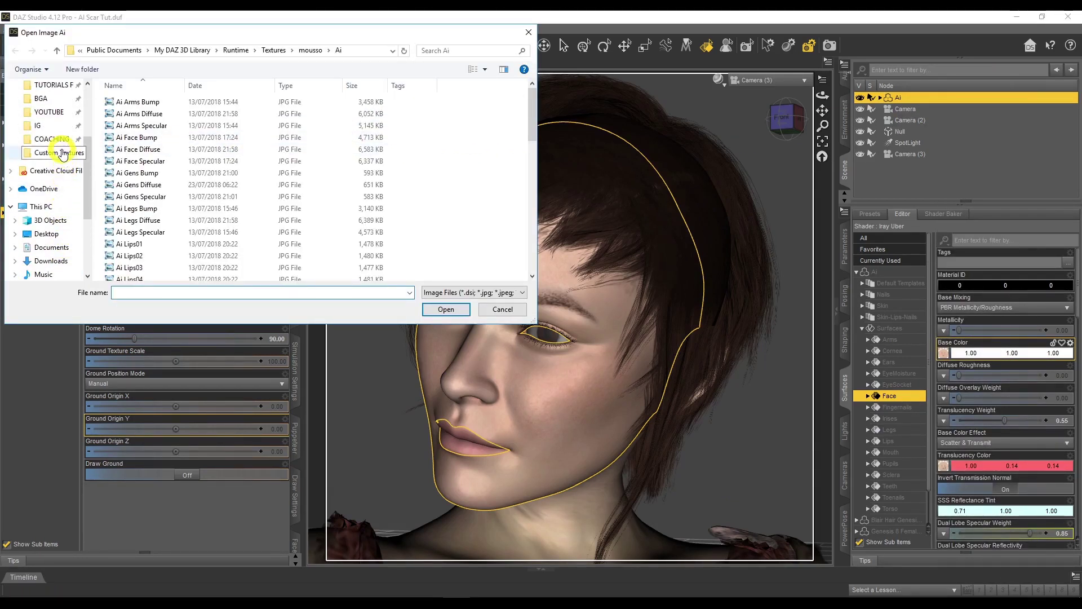
{"action": "left_click", "coordinate": [54, 152]}
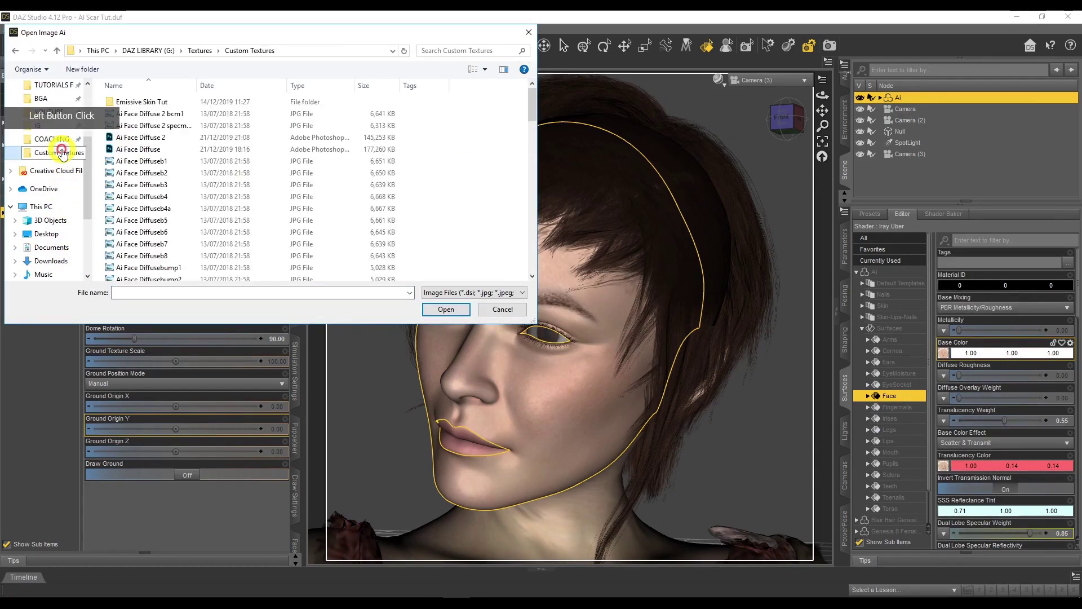
{"action": "double_click", "coordinate": [192, 115]}
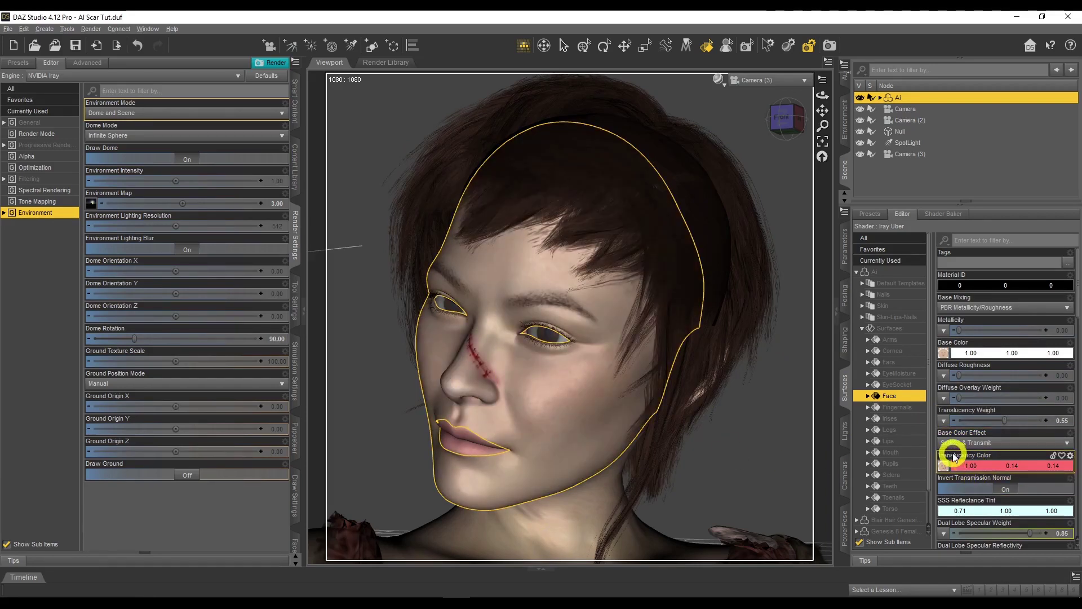
Step: Load "Ai Face Diffuse 2 bcm1" as the Face surface's Translucency Color map
{"action": "scroll", "coordinate": [972, 338], "scroll_direction": "down", "scroll_amount": 3}
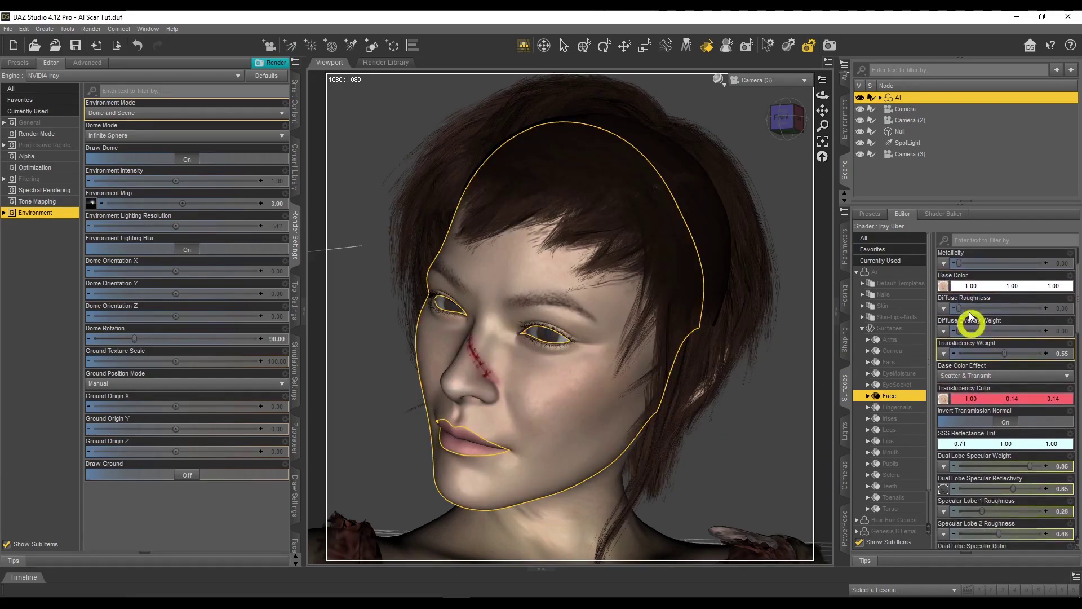
{"action": "left_click", "coordinate": [943, 396]}
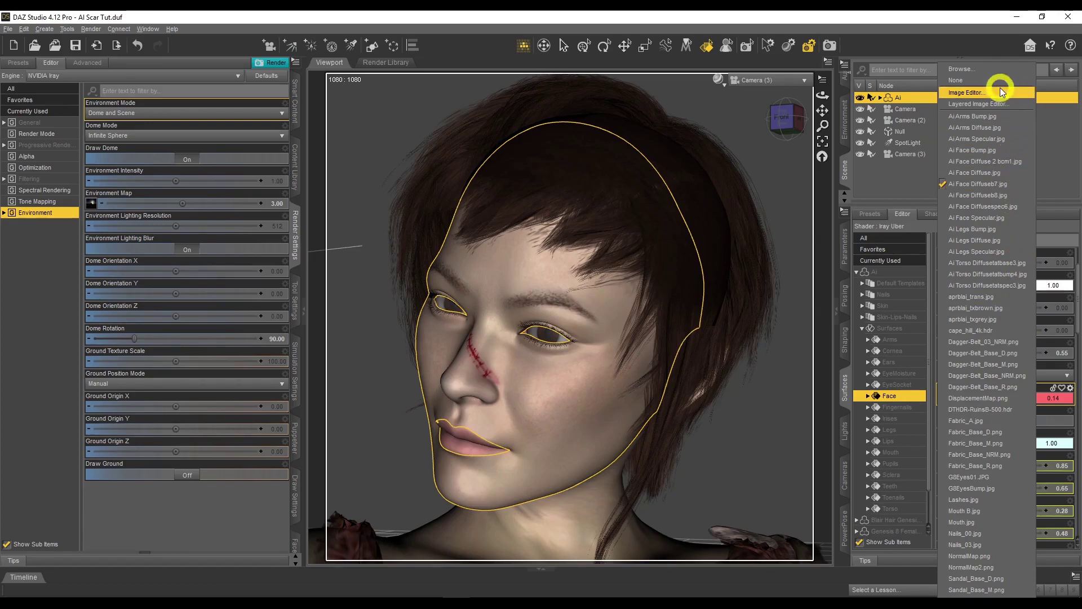
{"action": "left_click", "coordinate": [993, 70]}
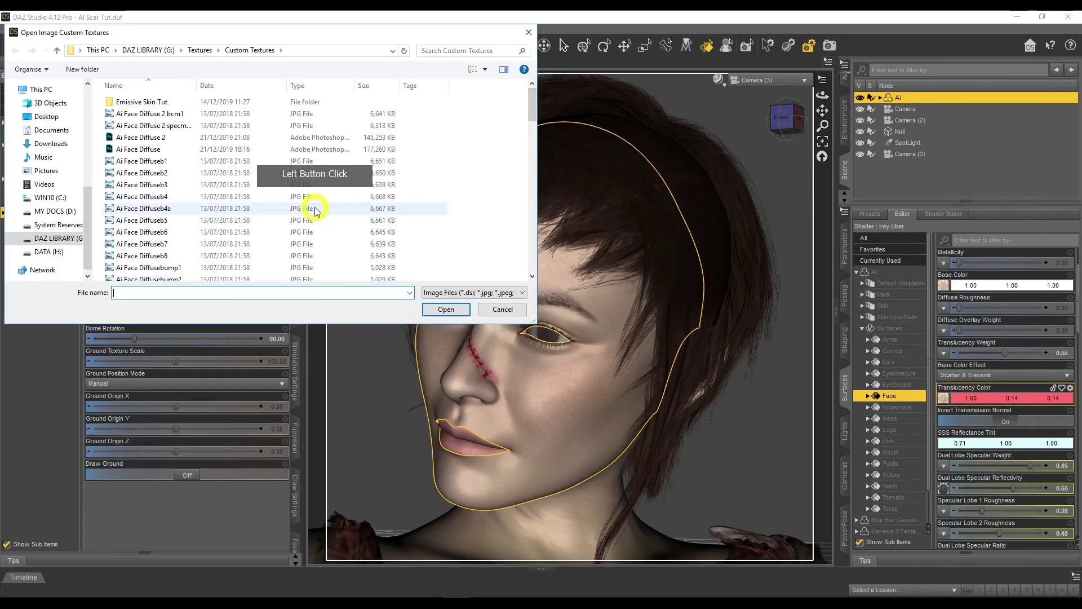
{"action": "double_click", "coordinate": [169, 114]}
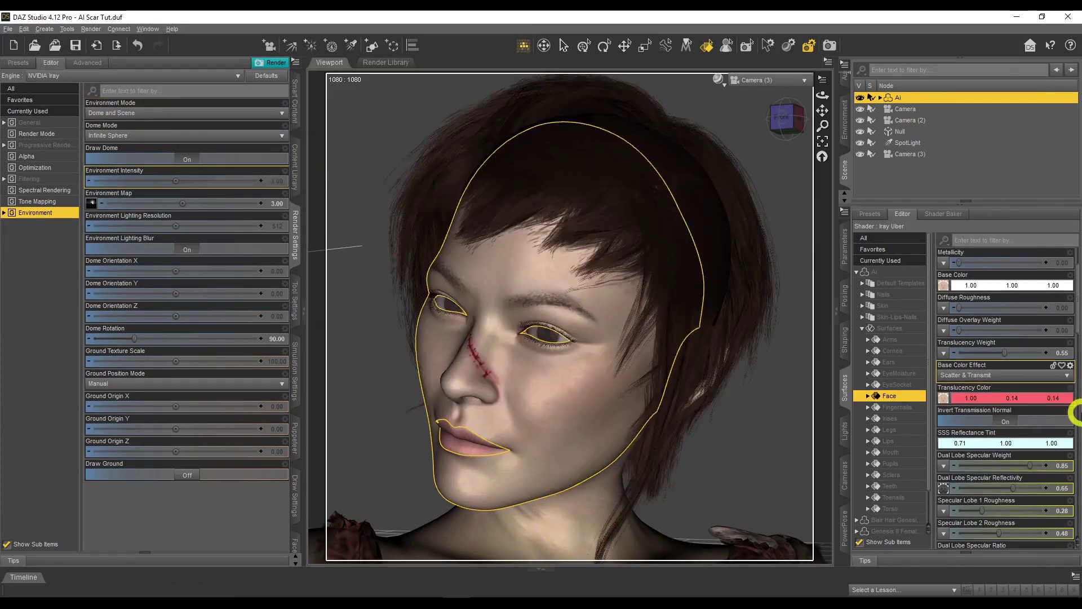
Step: Load the specular map "Ai Face Diffuse 2 specmap1" into the Face surface's Dual Lobe Specular Reflectivity
{"action": "scroll", "coordinate": [997, 434], "scroll_direction": "down", "scroll_amount": 3}
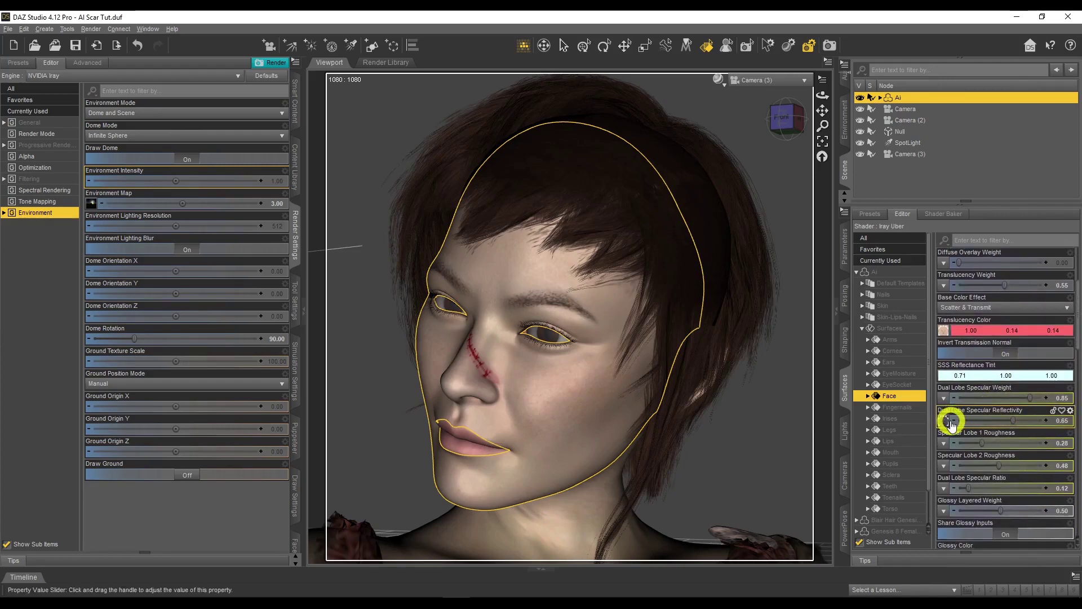
{"action": "left_click", "coordinate": [945, 422]}
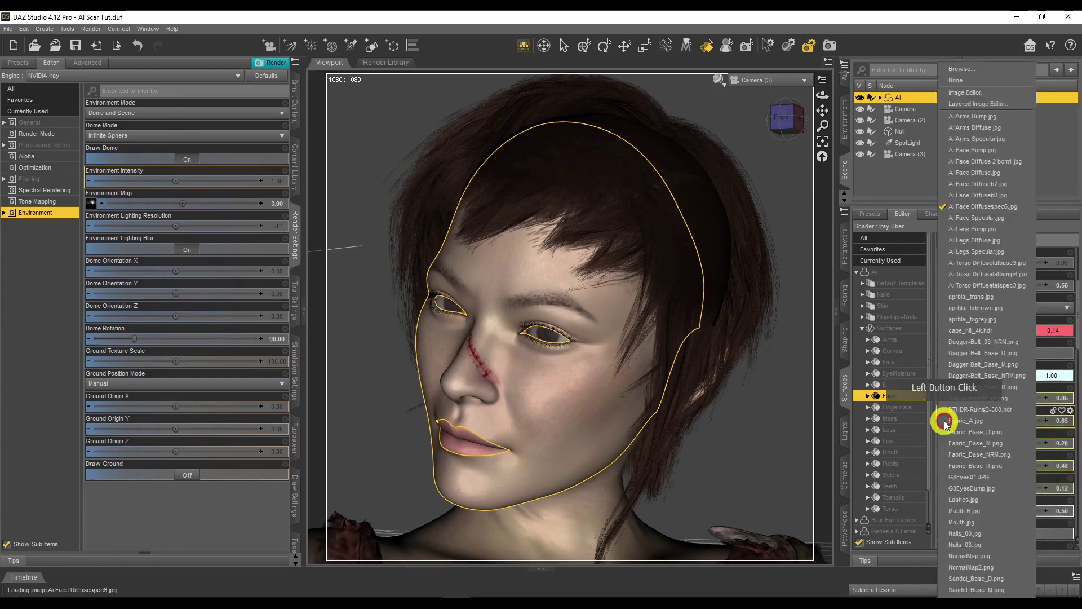
{"action": "left_click", "coordinate": [977, 70]}
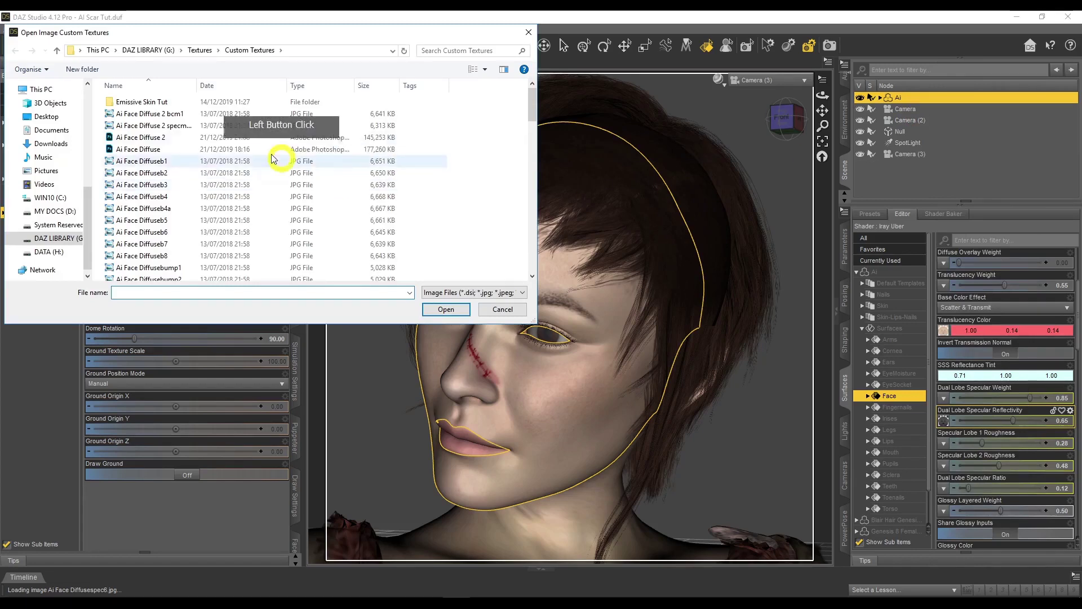
{"action": "double_click", "coordinate": [169, 125]}
Step: Load the NormalMap image from the Custom Textures folder as the Face surface's Normal Map
{"action": "scroll", "coordinate": [982, 410], "scroll_direction": "down", "scroll_amount": 5}
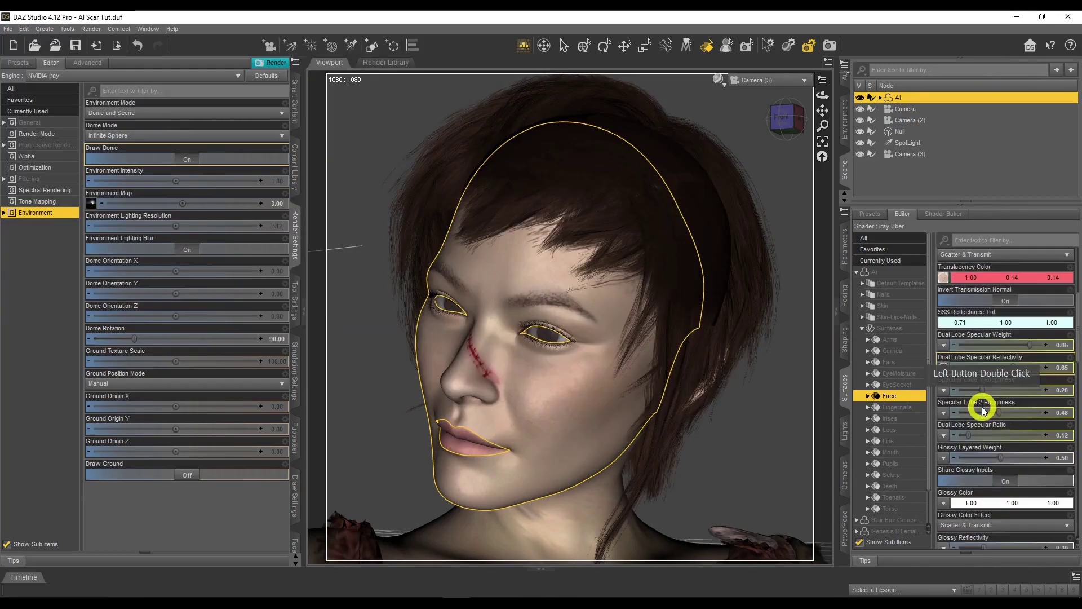
{"action": "scroll", "coordinate": [983, 410], "scroll_direction": "down", "scroll_amount": 4}
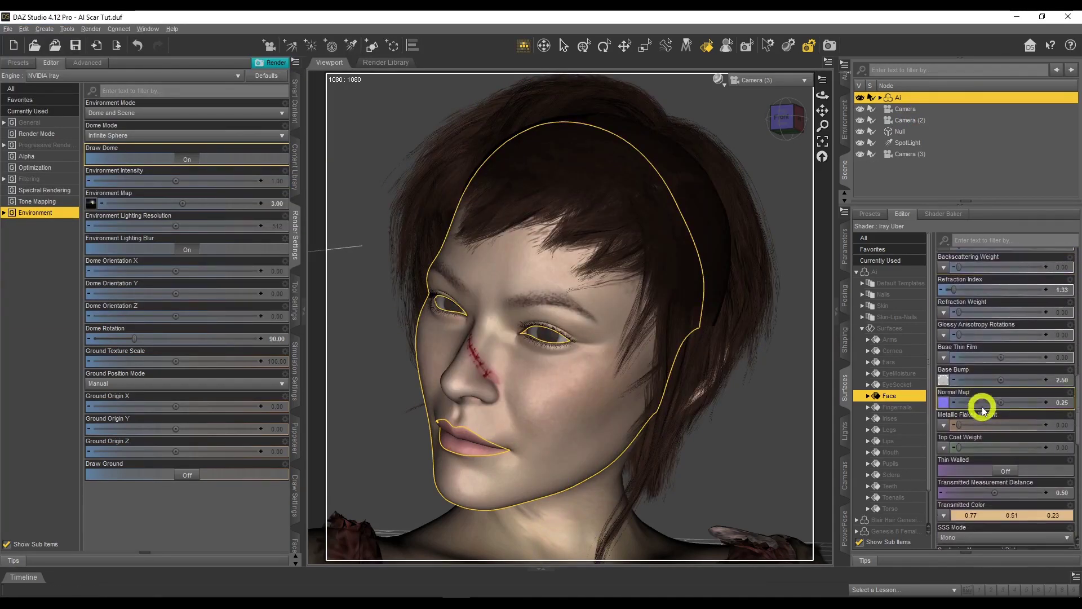
{"action": "mouse_move", "coordinate": [945, 380]}
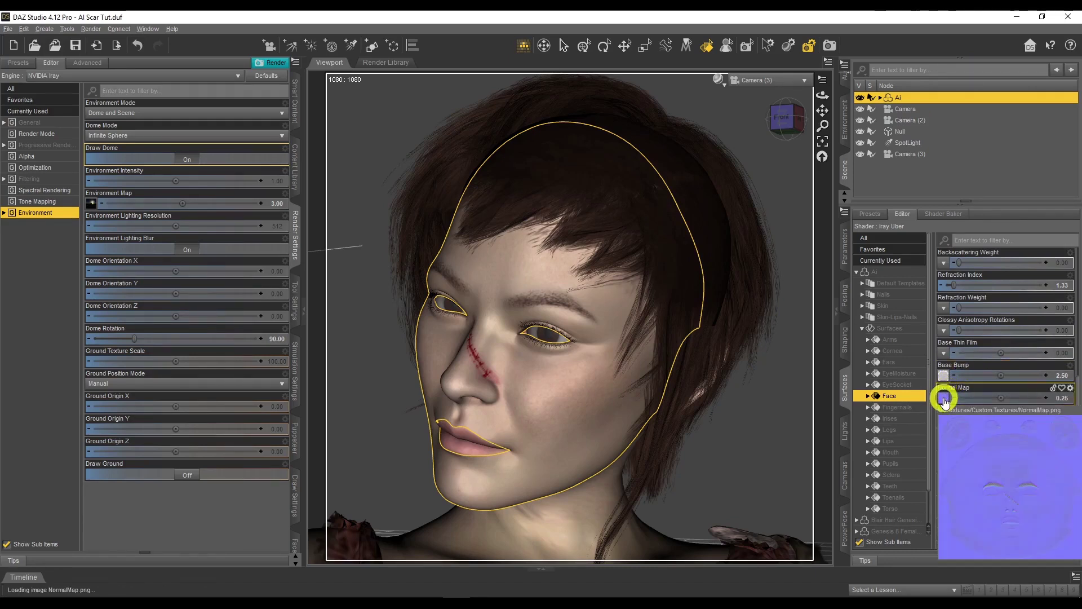
{"action": "left_click", "coordinate": [945, 400]}
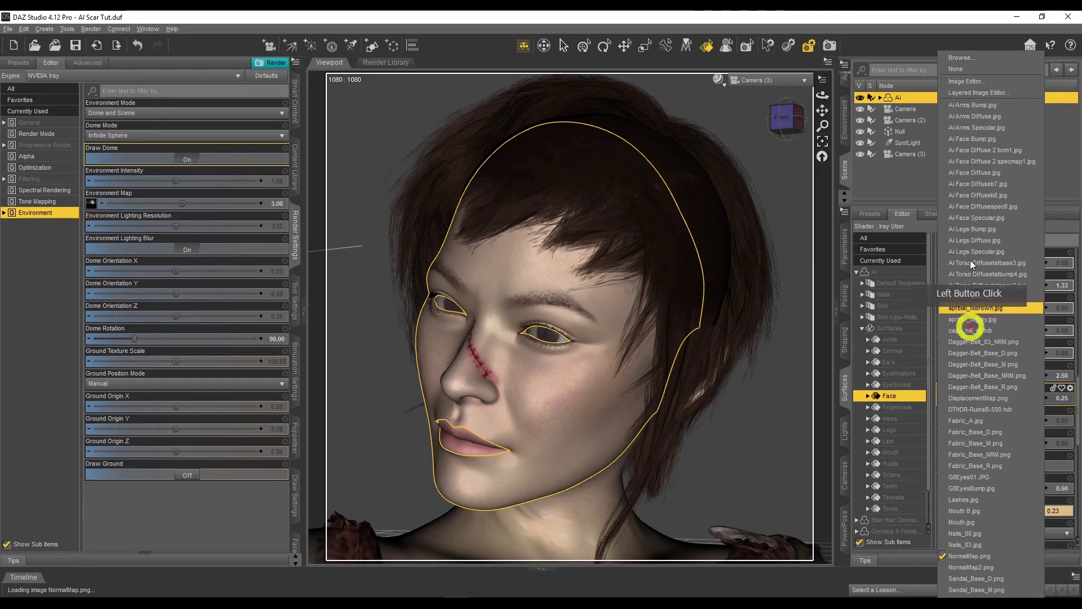
{"action": "left_click", "coordinate": [972, 59]}
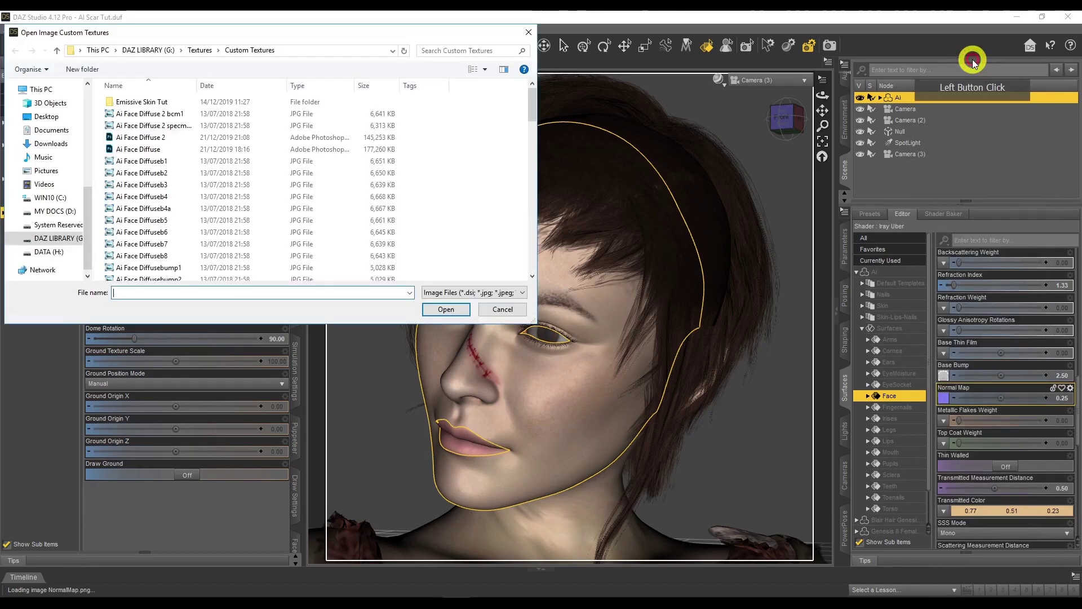
{"action": "scroll", "coordinate": [212, 155], "scroll_direction": "down", "scroll_amount": 8}
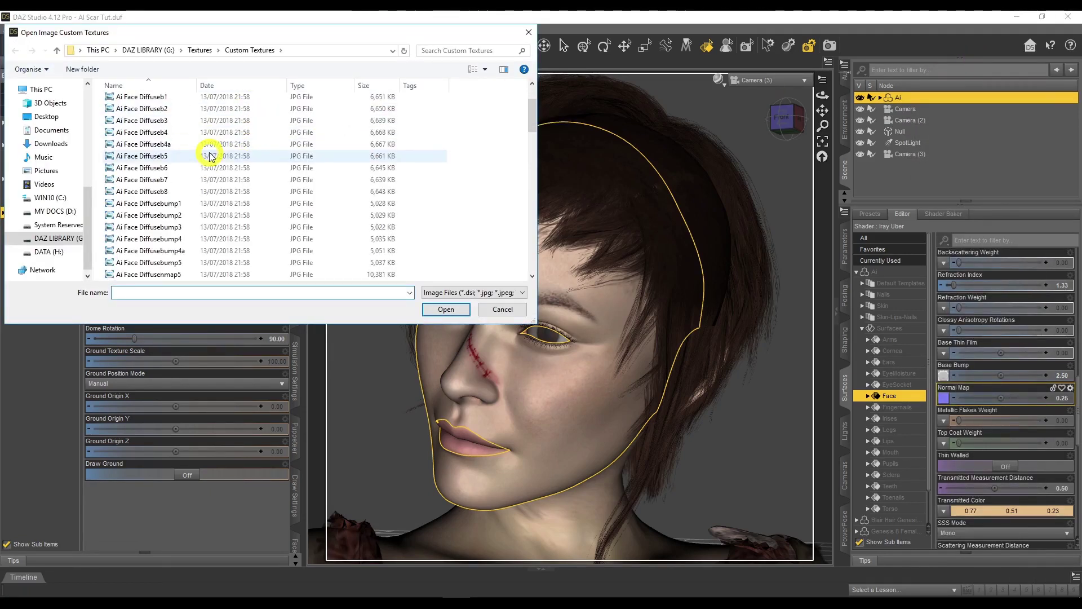
{"action": "scroll", "coordinate": [211, 157], "scroll_direction": "down", "scroll_amount": 10}
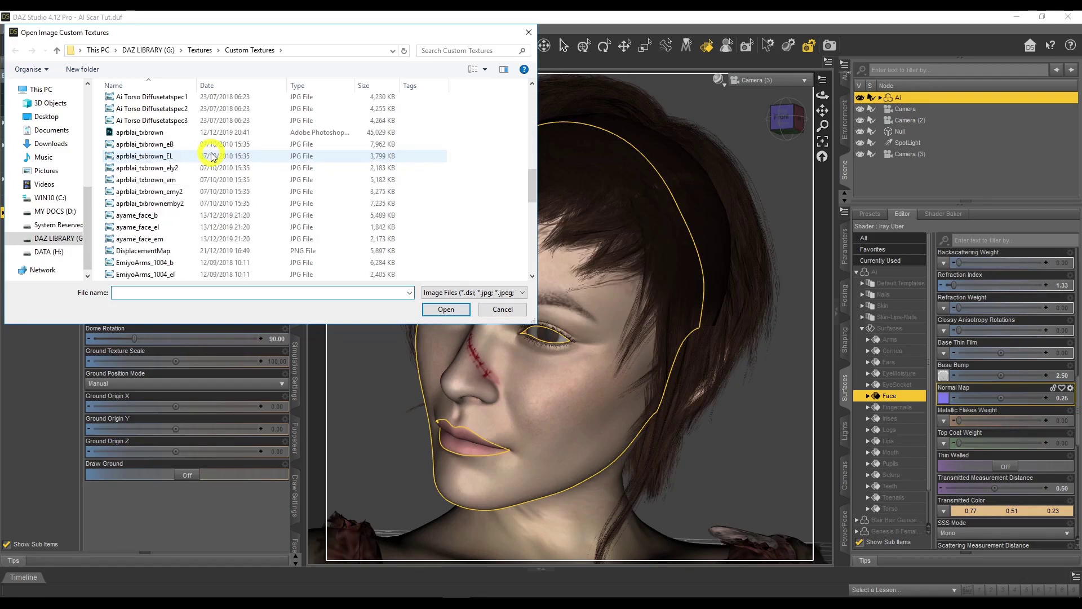
{"action": "scroll", "coordinate": [211, 156], "scroll_direction": "down", "scroll_amount": 4}
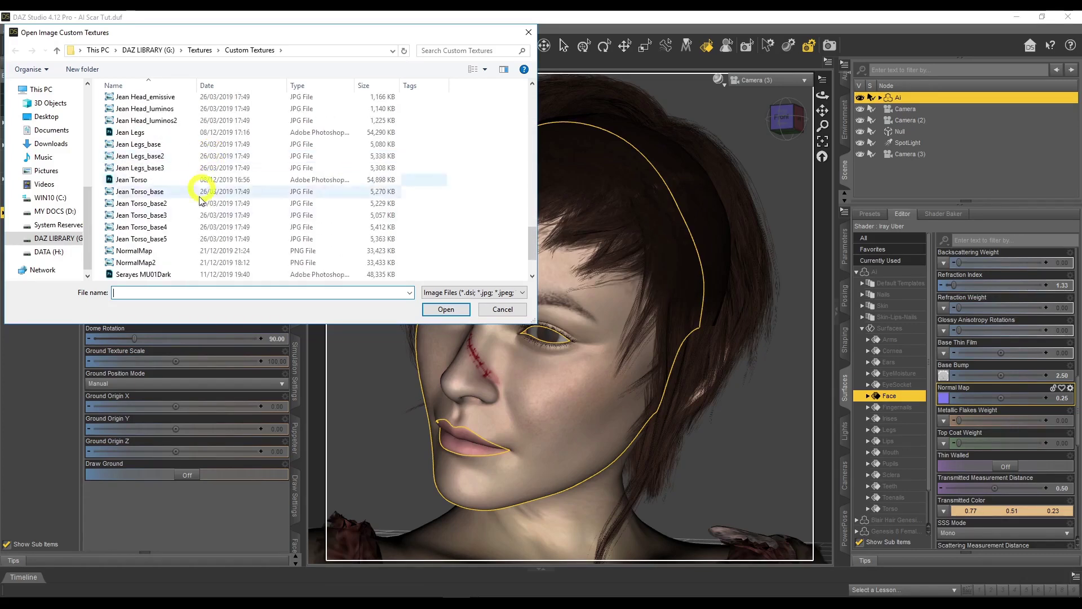
{"action": "left_click", "coordinate": [199, 251]}
{"action": "double_click", "coordinate": [198, 251]}
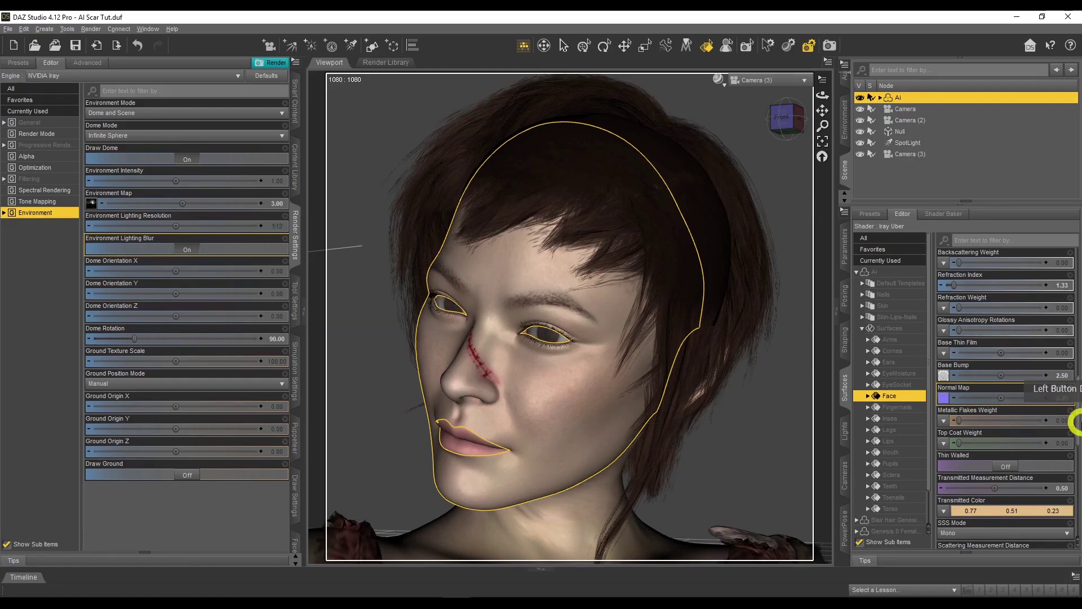
{"action": "mouse_move", "coordinate": [943, 405]}
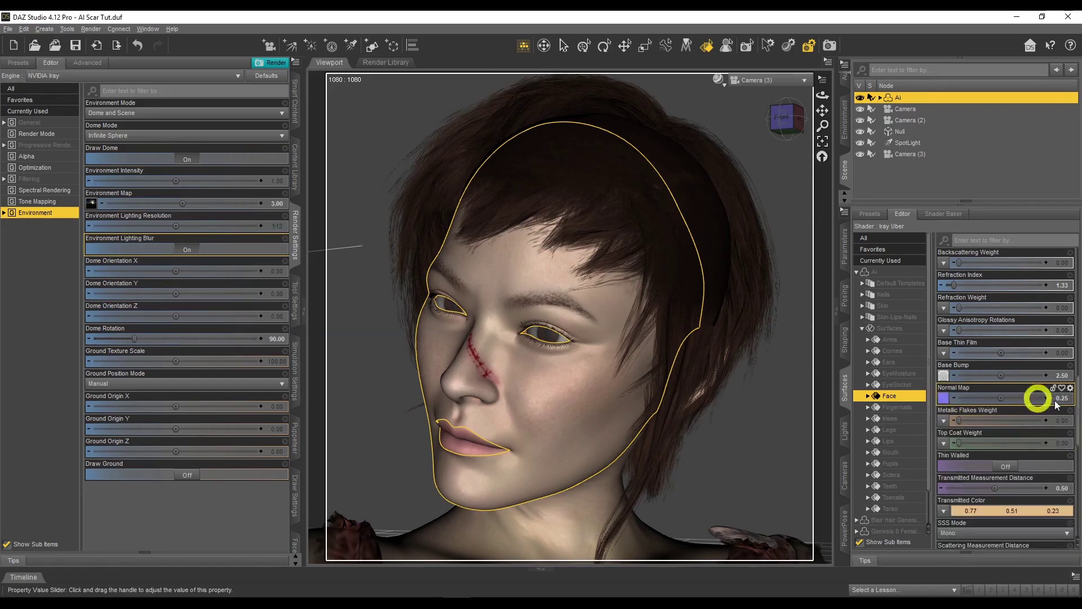
Step: Switch the viewport's draw style to NVIDIA Iray to preview the updated face
{"action": "scroll", "coordinate": [986, 389], "scroll_direction": "down", "scroll_amount": 5}
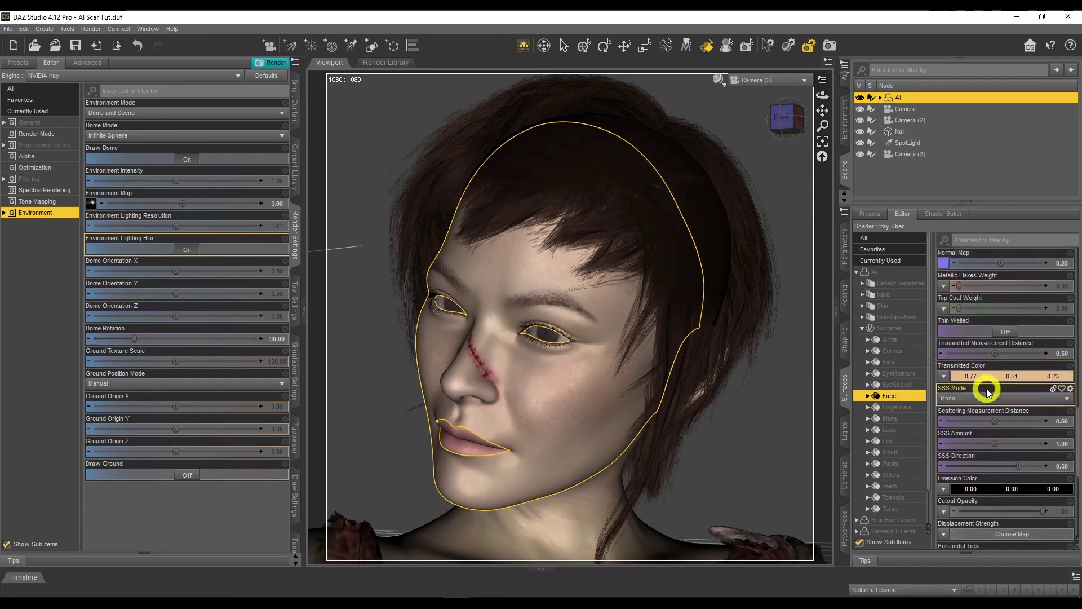
{"action": "scroll", "coordinate": [987, 392], "scroll_direction": "up", "scroll_amount": 8}
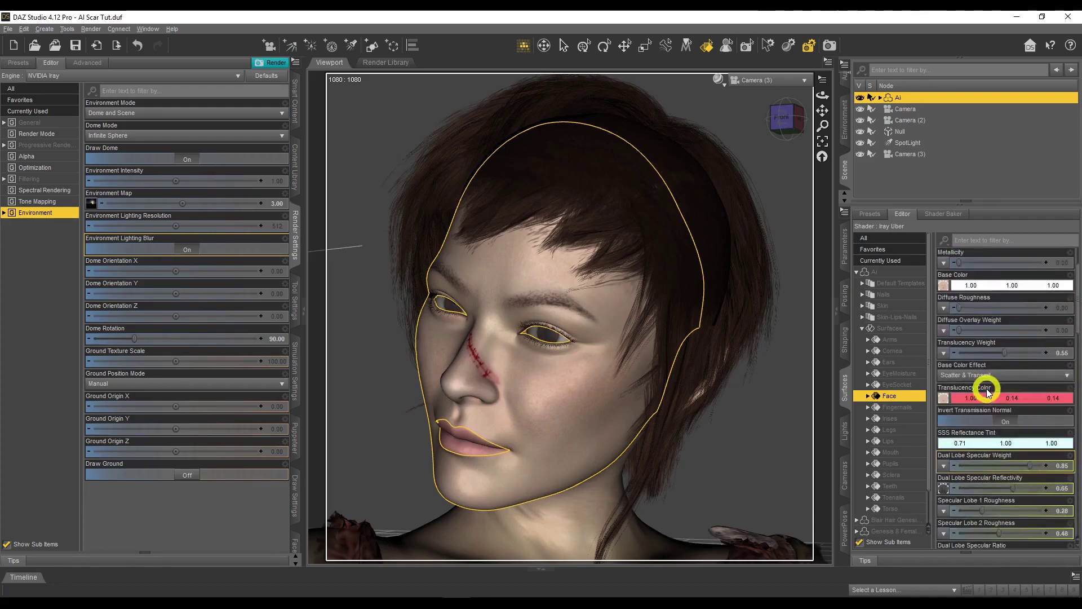
{"action": "left_click", "coordinate": [717, 79]}
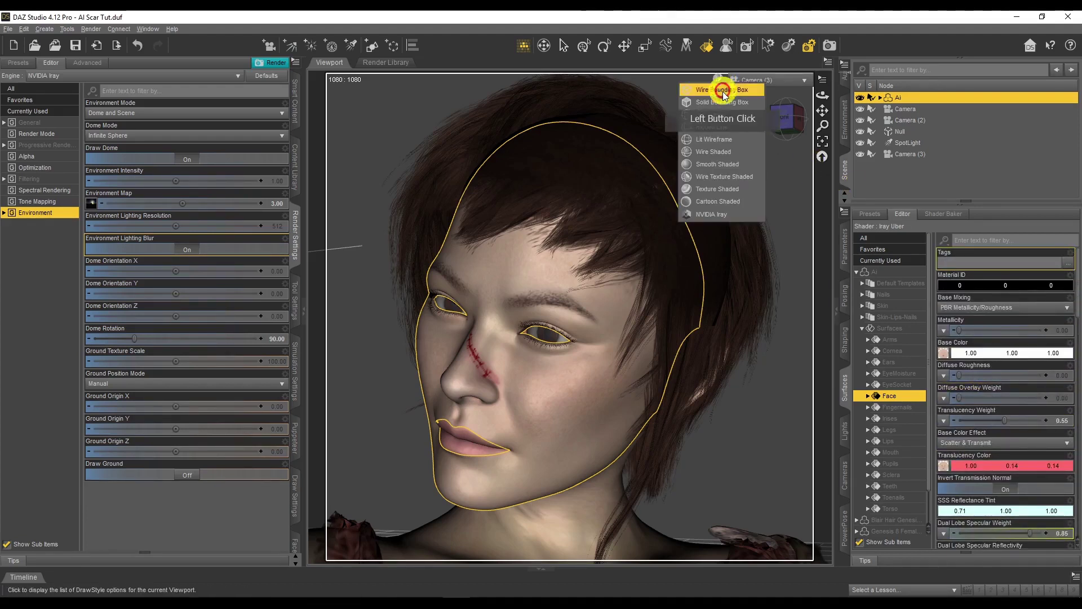
{"action": "left_click", "coordinate": [725, 217]}
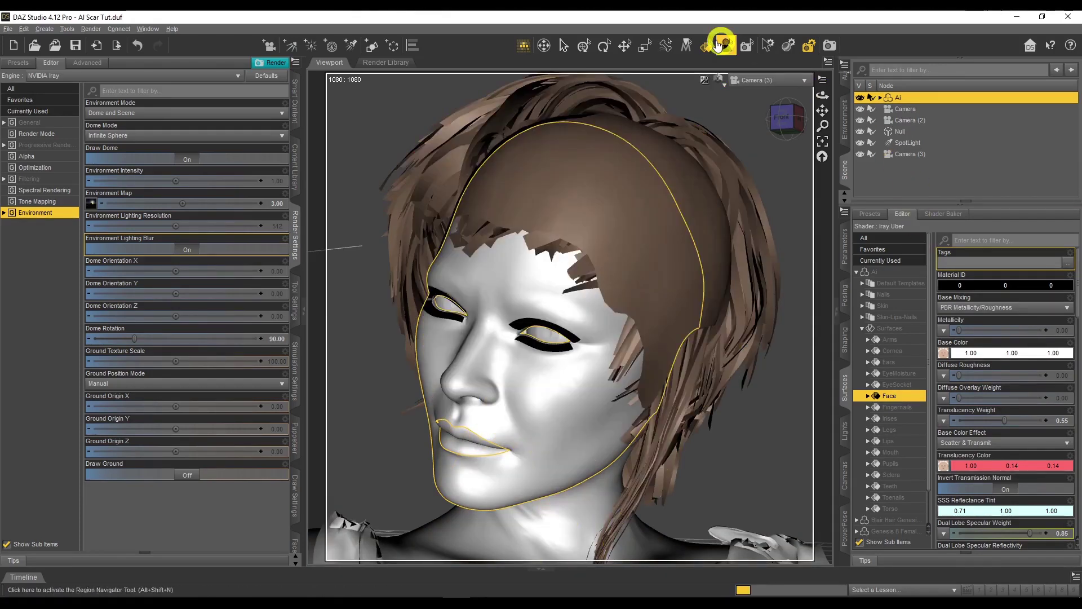
Step: Make the Ai figure unselectable in the viewport and turn the camera to a frontal view of the face
{"action": "left_click", "coordinate": [564, 45]}
{"action": "left_click", "coordinate": [872, 100]}
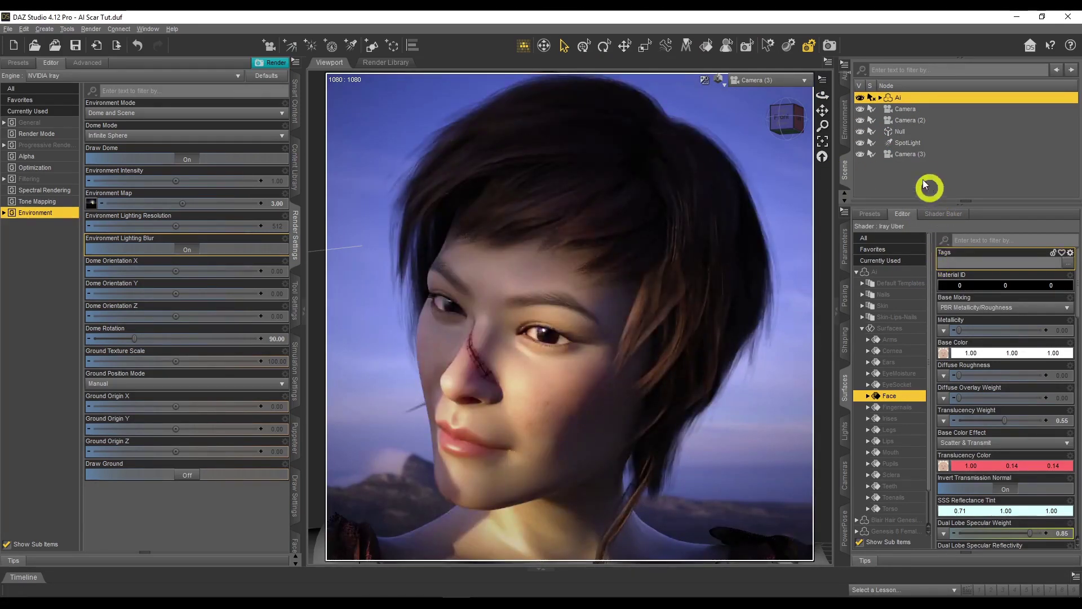
{"action": "left_click_drag", "start_coordinate": [825, 97], "coordinate": [826, 96]}
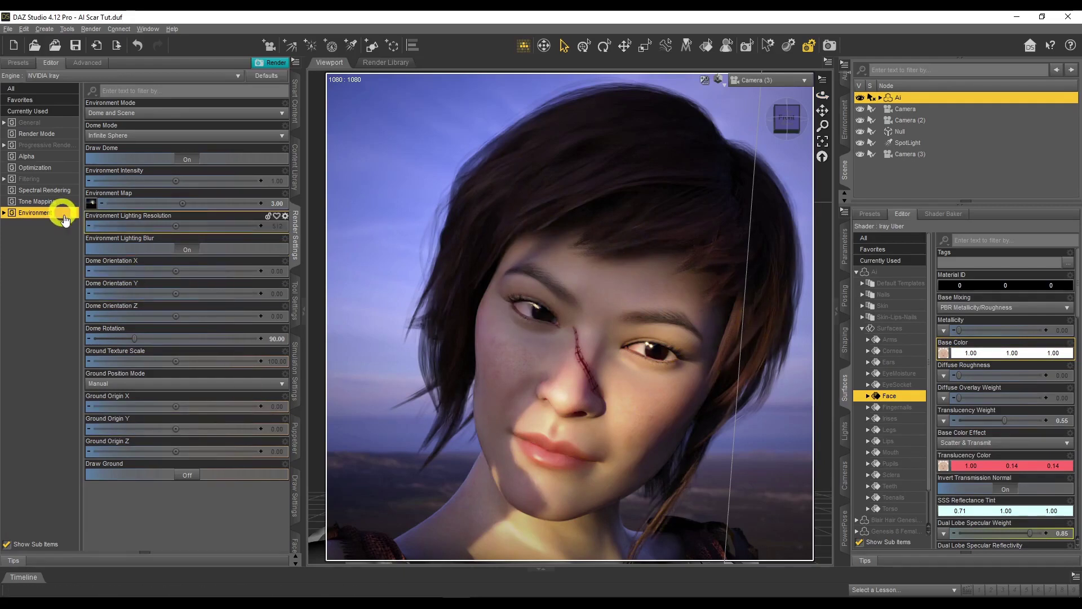
Step: Set the environment's Dome Rotation to 333
{"action": "left_click", "coordinate": [282, 341]}
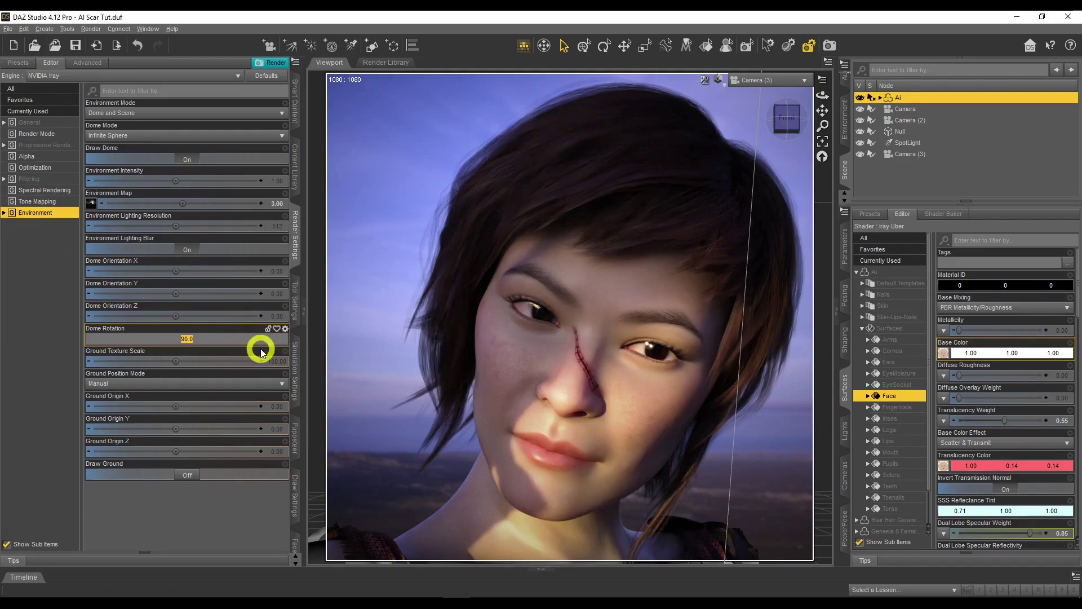
{"action": "key", "text": "Return"}
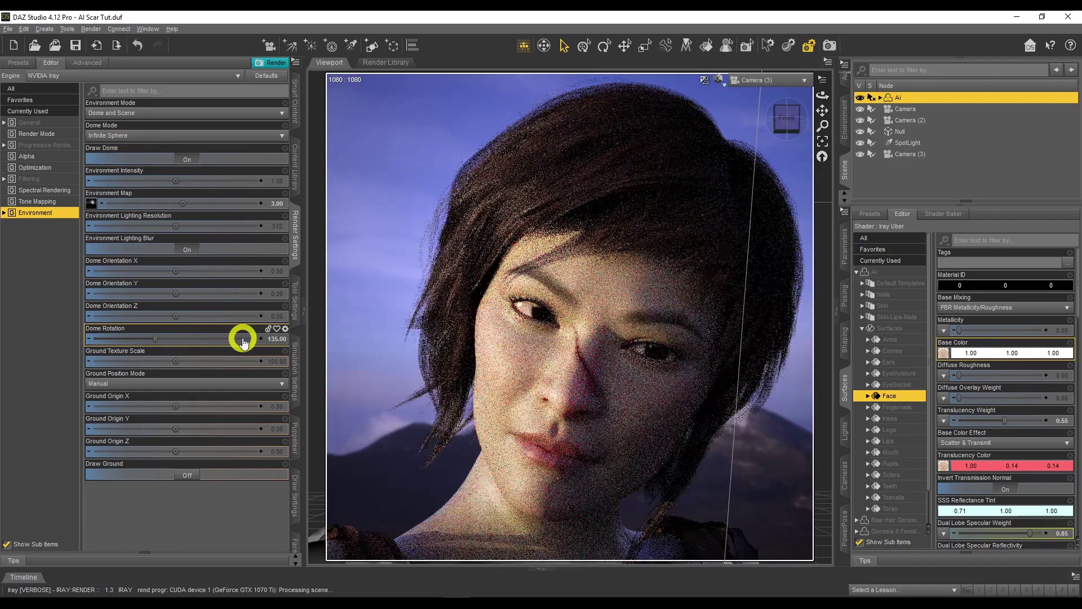
{"action": "left_click", "coordinate": [244, 341]}
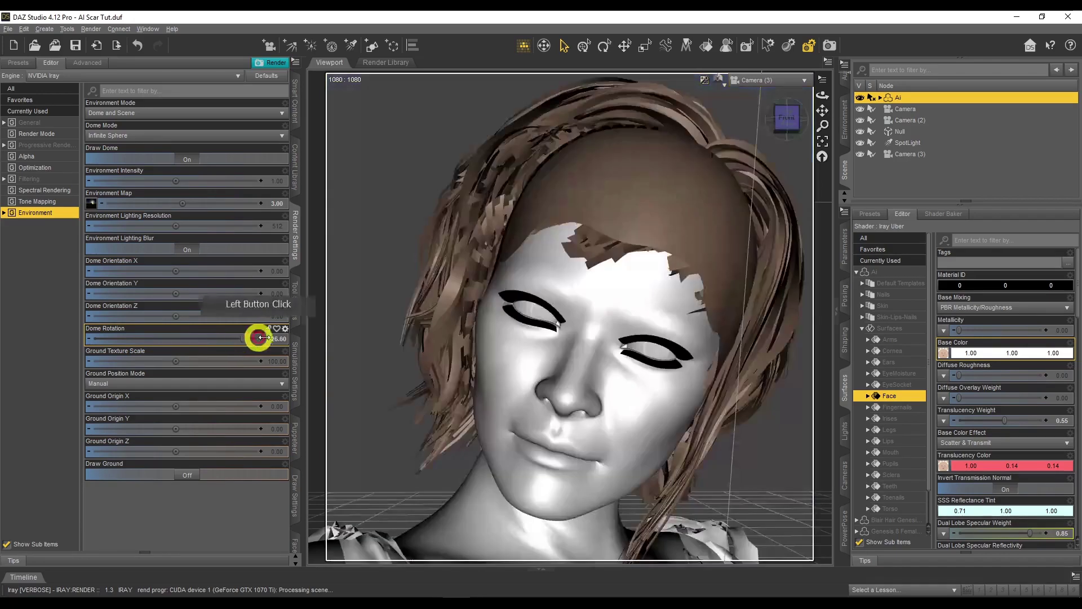
{"action": "left_click", "coordinate": [276, 339]}
{"action": "type", "text": "333"}
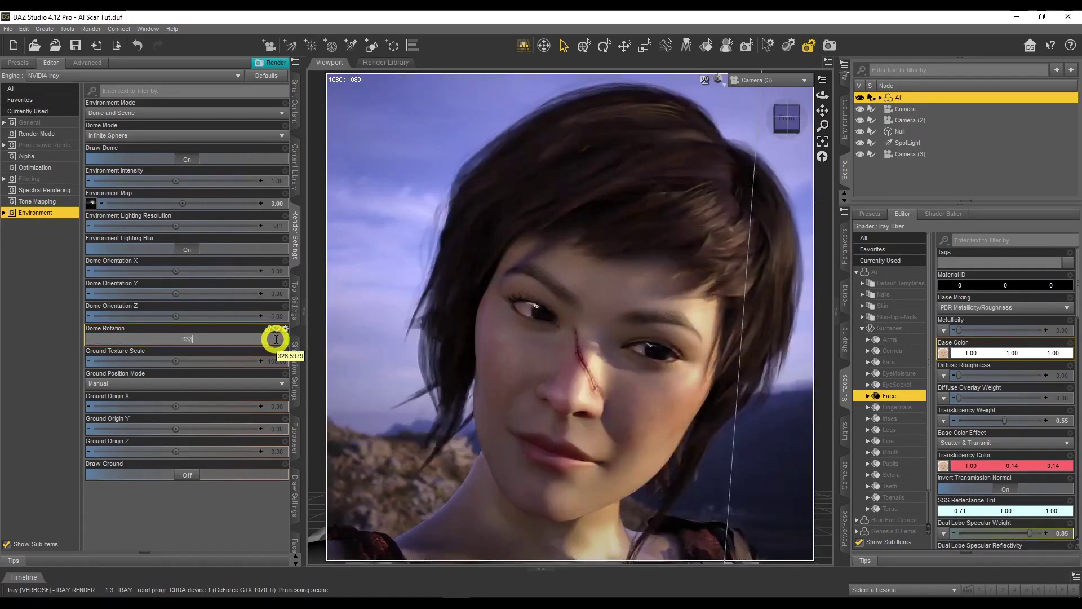
{"action": "key", "text": "Return"}
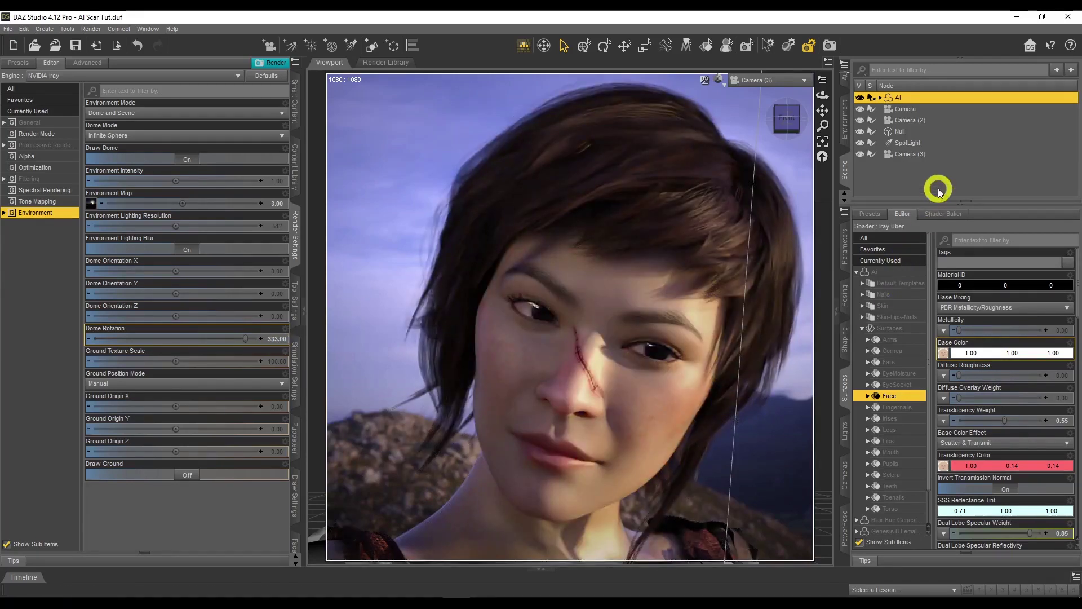
Step: Raise the Environment Map value to 5 and activate the Spot Render tool
{"action": "left_click", "coordinate": [277, 203]}
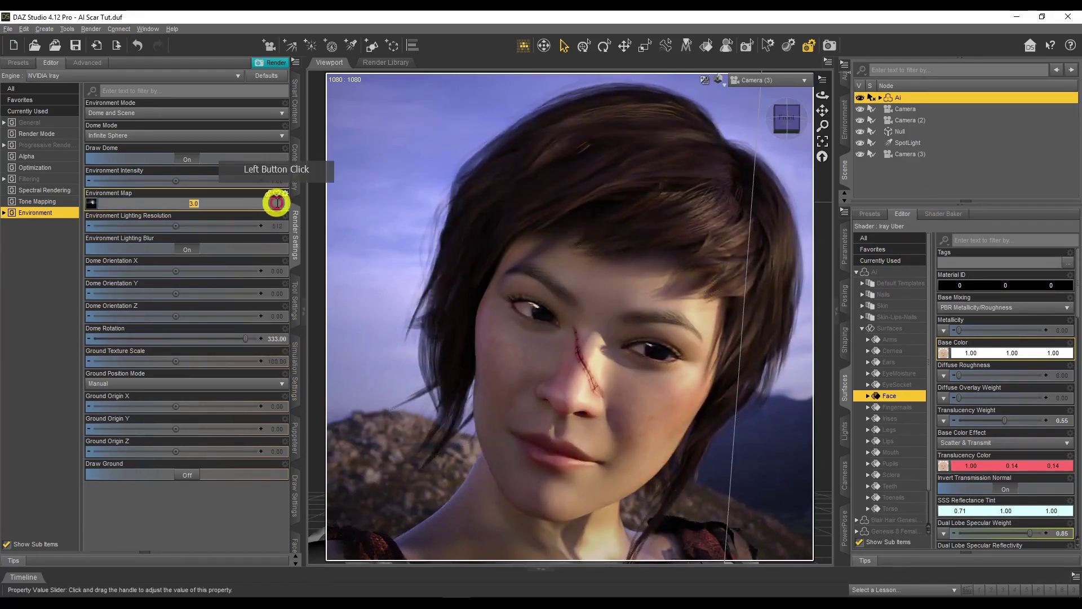
{"action": "type", "text": "5"}
{"action": "key", "text": "Return"}
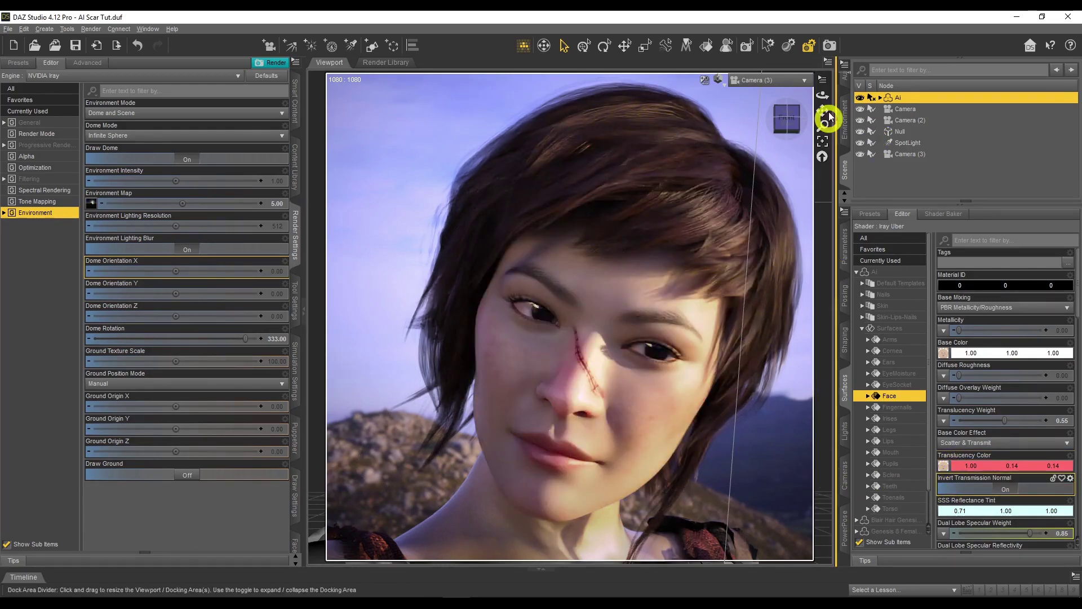
{"action": "left_click", "coordinate": [746, 47]}
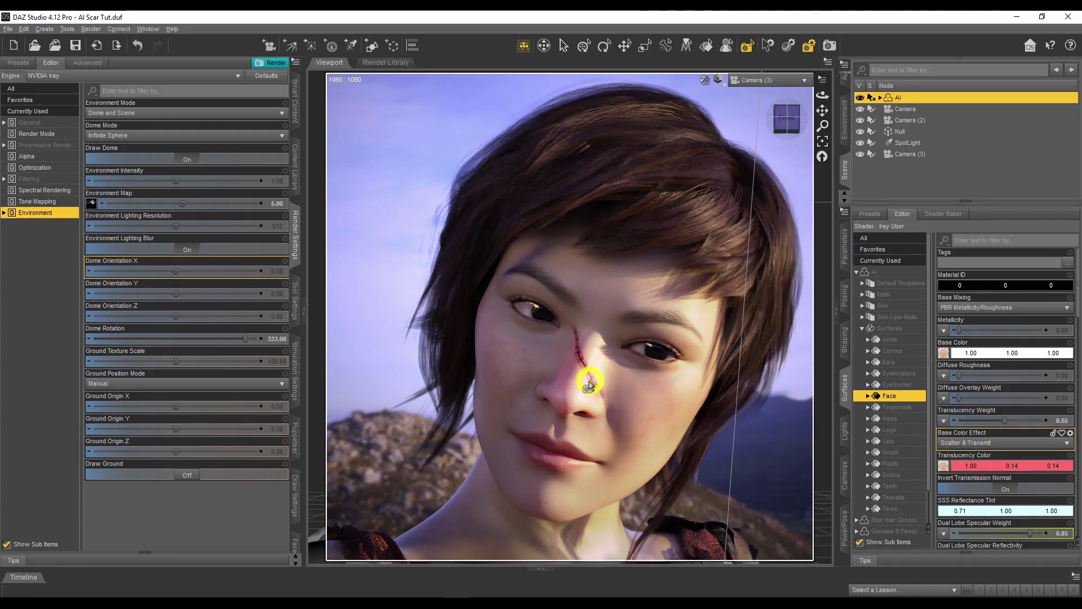
Step: Set the Normal Map strength of the Face surface to 1
{"action": "scroll", "coordinate": [1006, 427], "scroll_direction": "down", "scroll_amount": 3}
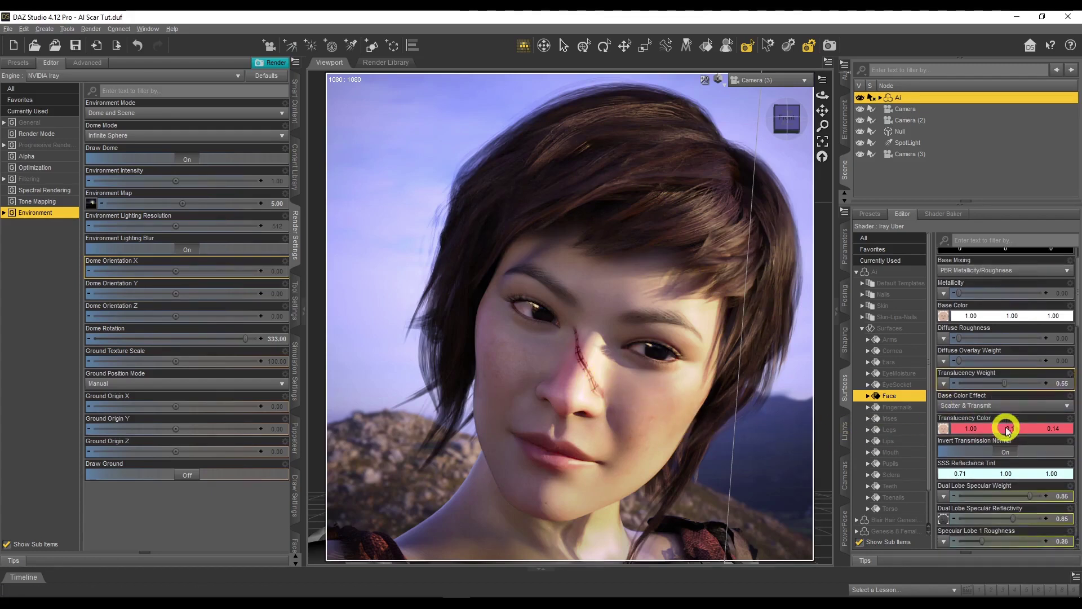
{"action": "scroll", "coordinate": [1007, 429], "scroll_direction": "up", "scroll_amount": 3}
{"action": "scroll", "coordinate": [1008, 429], "scroll_direction": "down", "scroll_amount": 10}
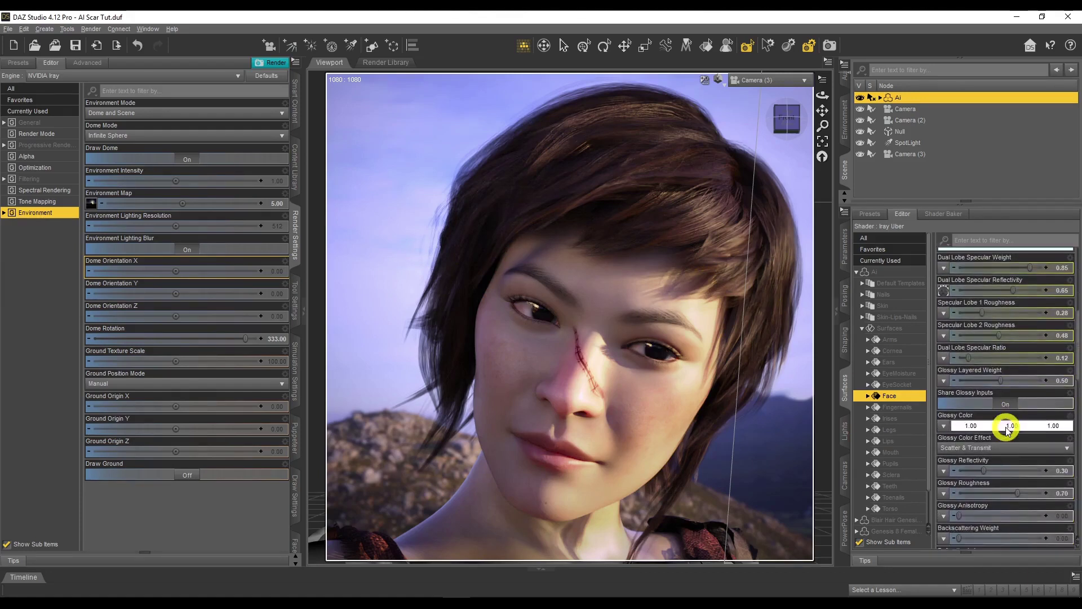
{"action": "scroll", "coordinate": [1007, 430], "scroll_direction": "down", "scroll_amount": 3}
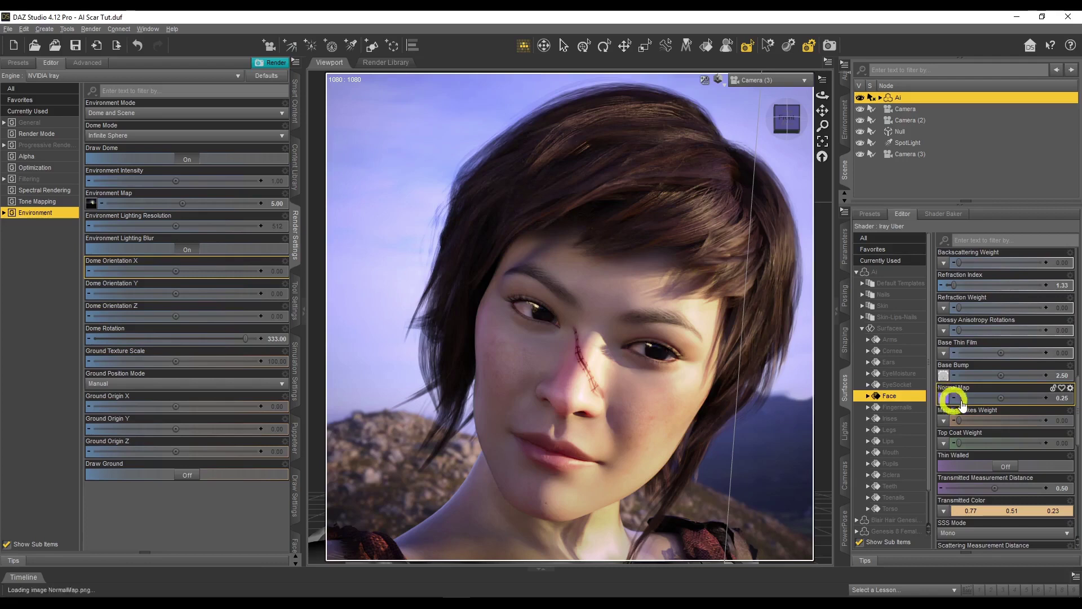
{"action": "left_click", "coordinate": [1063, 399]}
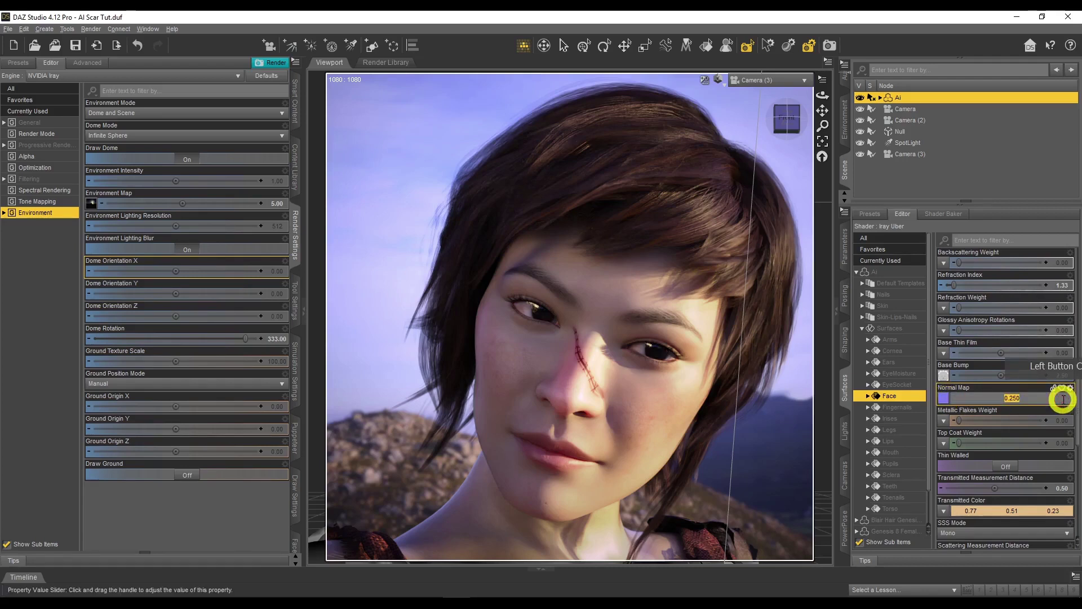
{"action": "key", "text": "Return"}
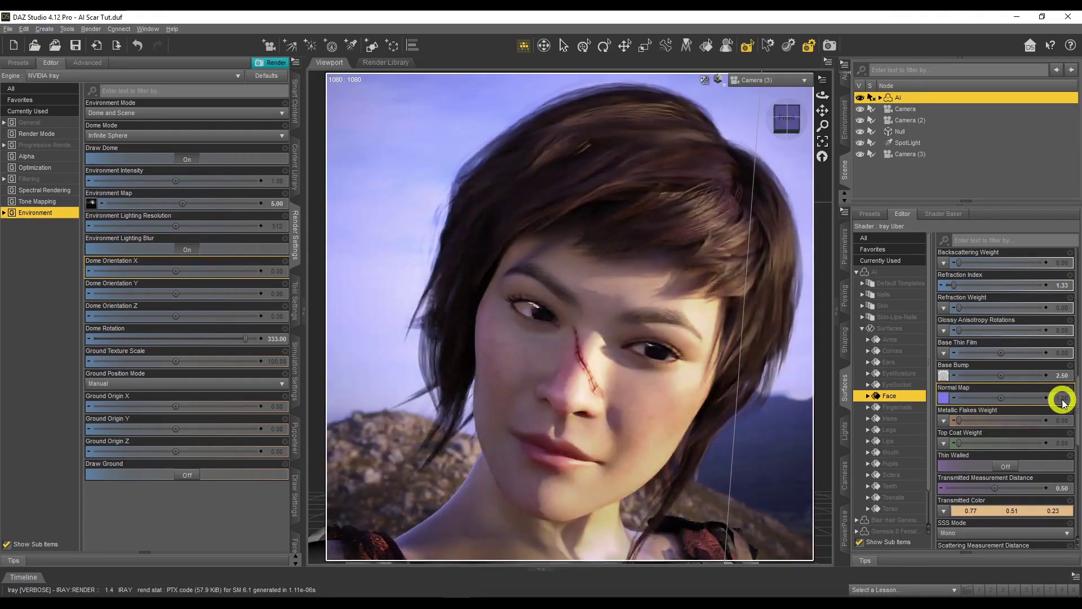
{"action": "left_click", "coordinate": [994, 411]}
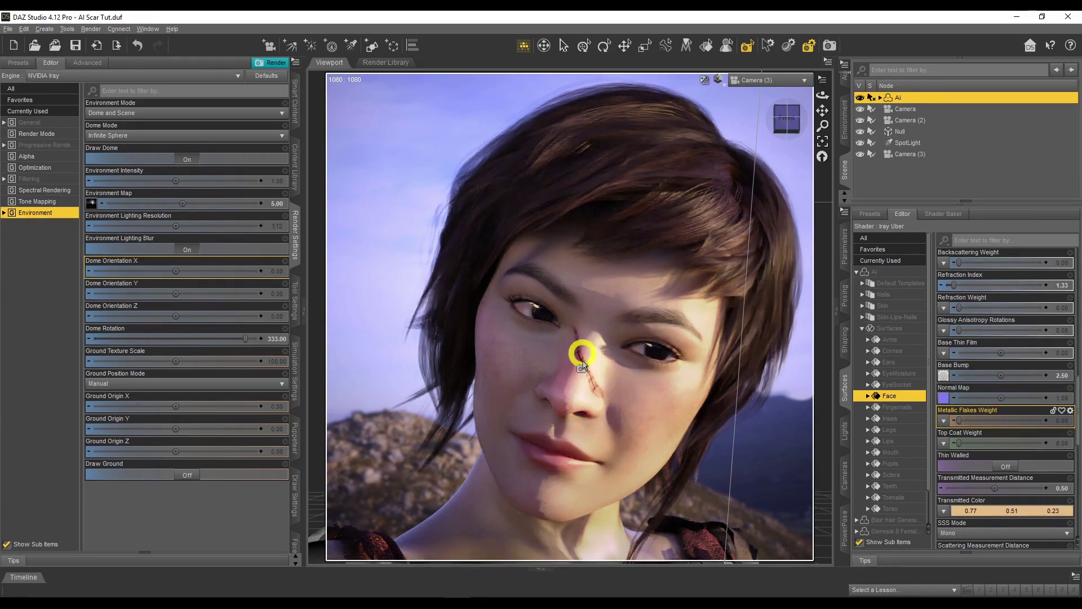
{"action": "left_click", "coordinate": [1001, 376]}
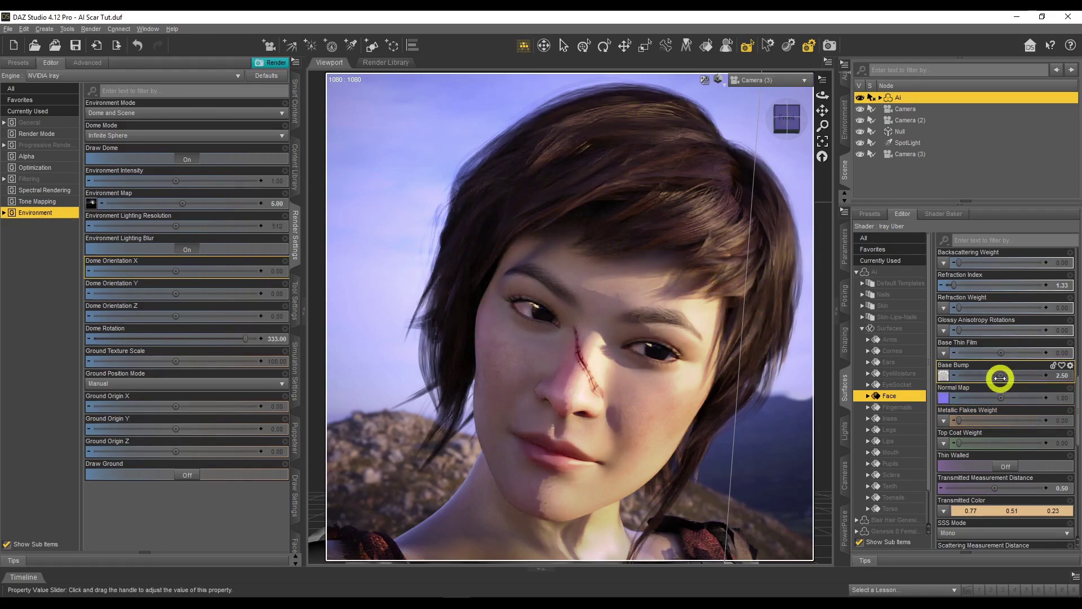
{"action": "left_click", "coordinate": [1001, 345]}
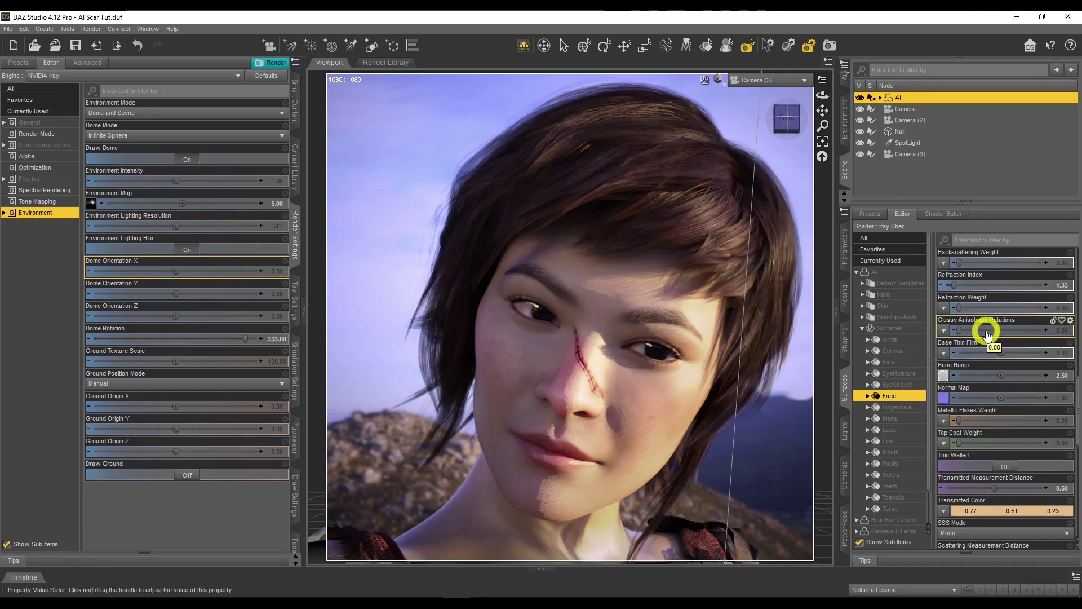
Step: Assign Ai Face Diffuse 2 specmap1.jpg as the Displacement Strength map of the Face surface
{"action": "scroll", "coordinate": [986, 334], "scroll_direction": "down", "scroll_amount": 3}
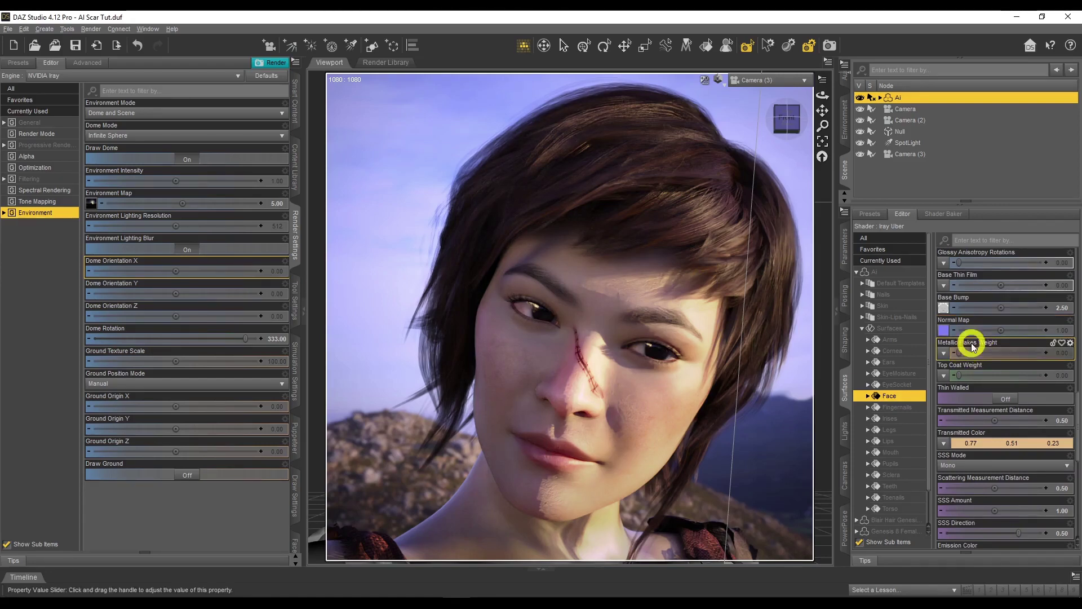
{"action": "scroll", "coordinate": [977, 333], "scroll_direction": "down", "scroll_amount": 2}
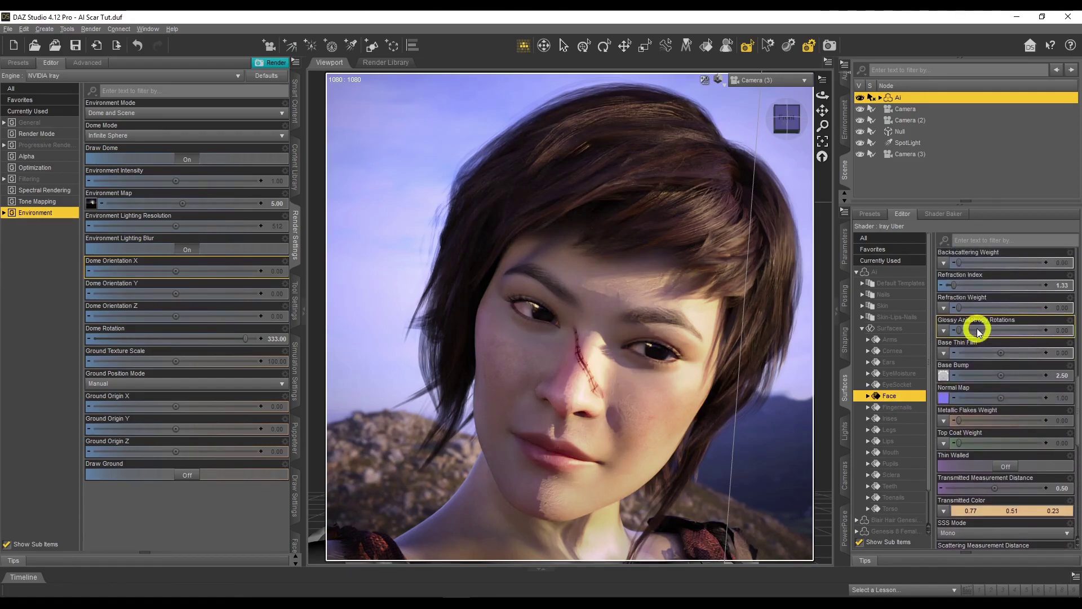
{"action": "scroll", "coordinate": [978, 332], "scroll_direction": "down", "scroll_amount": 1}
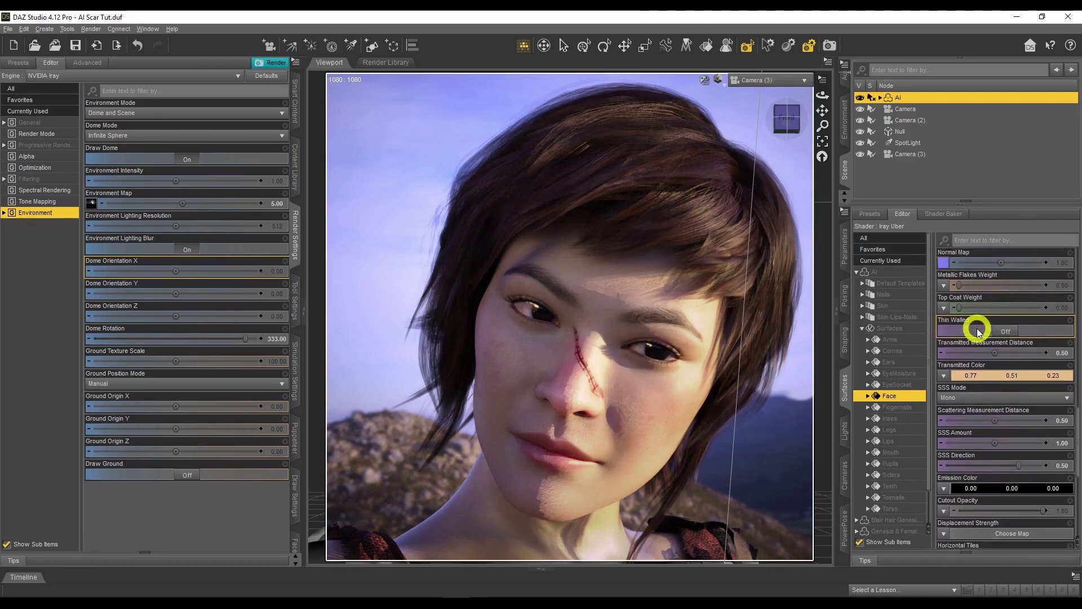
{"action": "scroll", "coordinate": [978, 333], "scroll_direction": "down", "scroll_amount": 6}
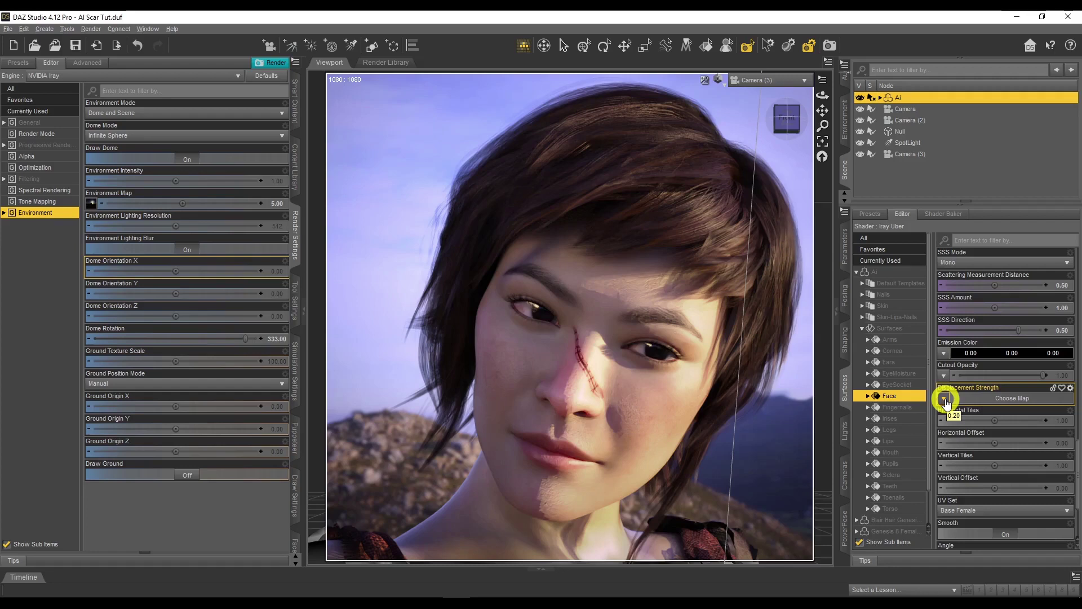
{"action": "left_click", "coordinate": [944, 399]}
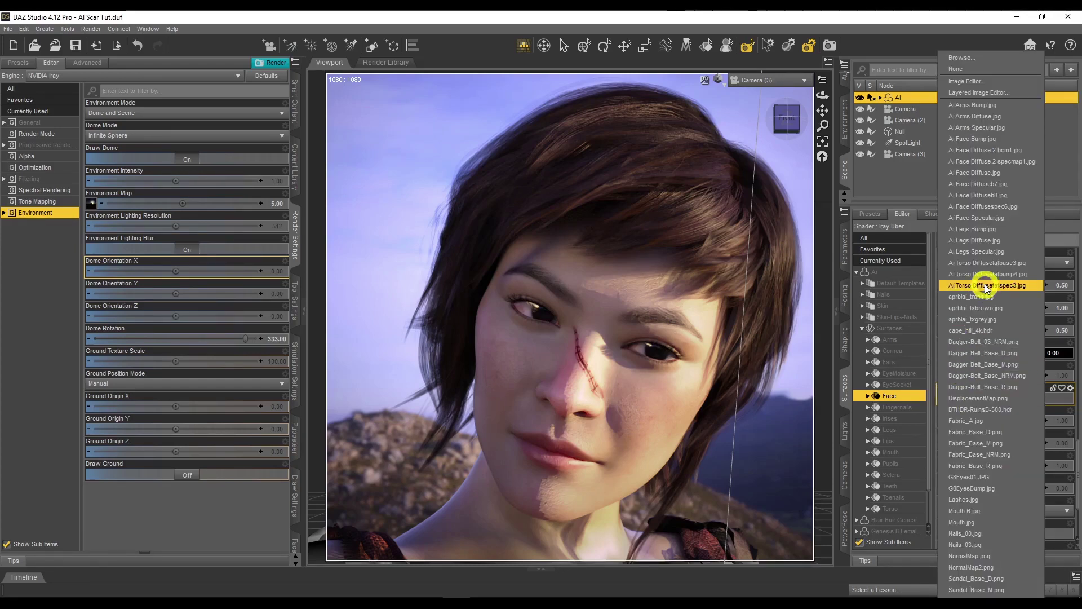
{"action": "left_click", "coordinate": [1030, 162]}
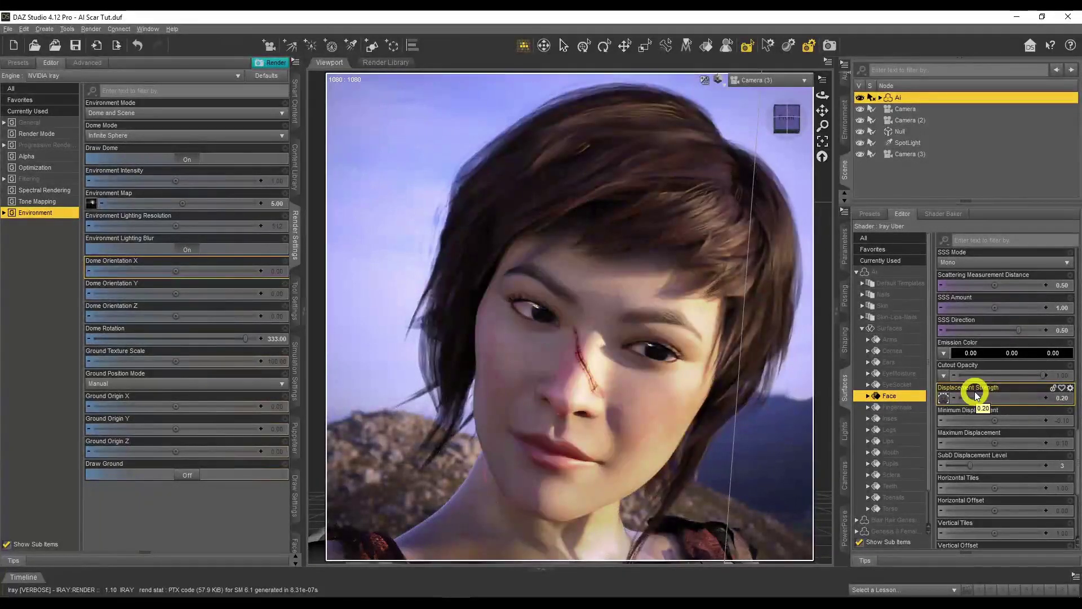
Step: Set the Displacement Strength of the Face surface to 1
{"action": "left_click", "coordinate": [1063, 400]}
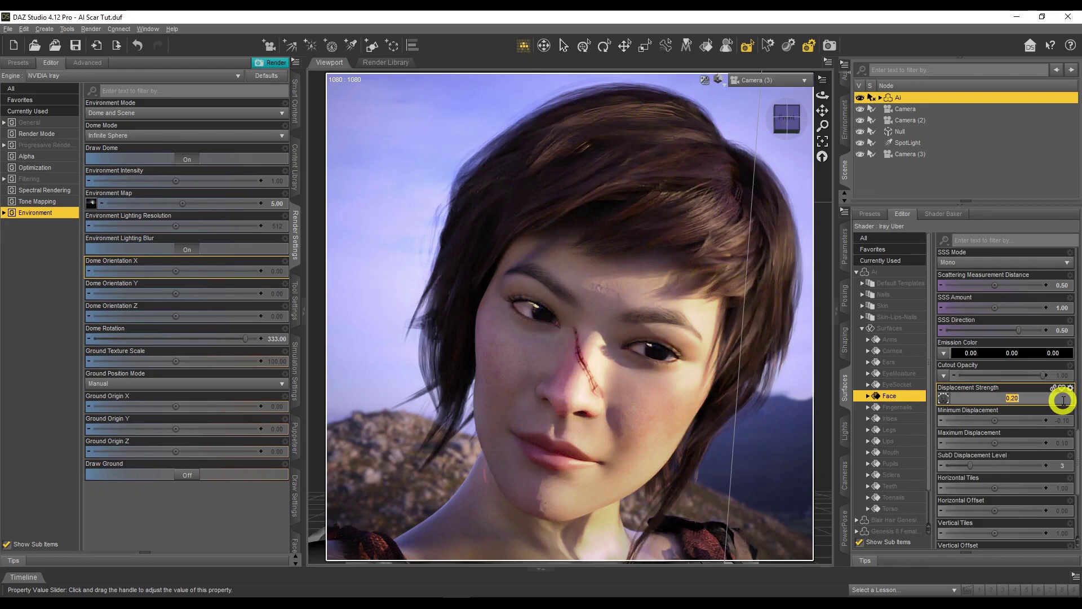
{"action": "type", "text": "1"}
{"action": "key", "text": "Return"}
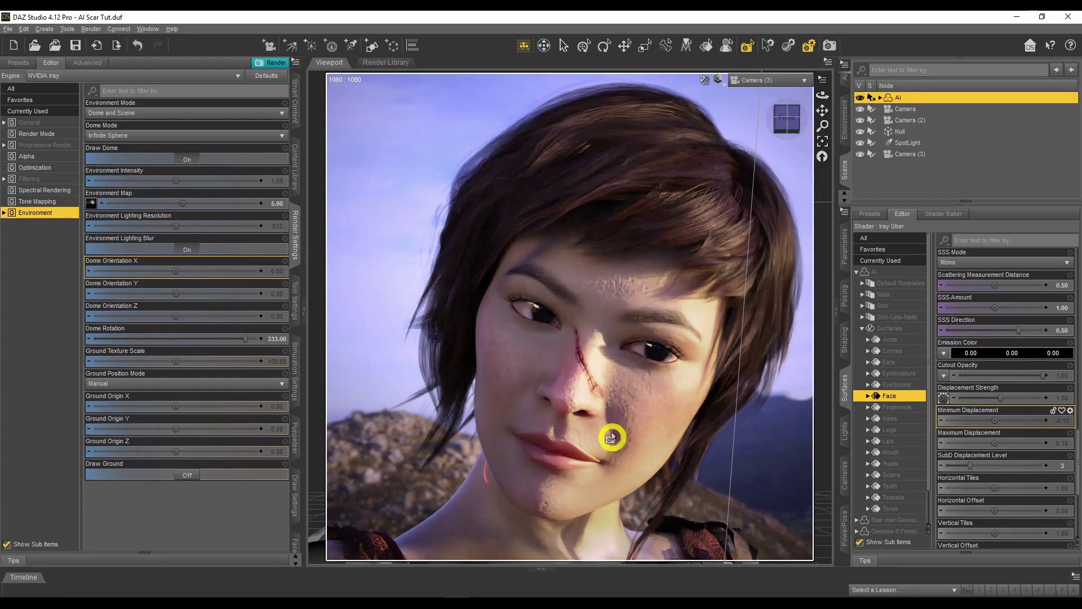
Step: Set the Face surface's Displacement Strength to 0.2 and its SubD Displacement Level to 2
{"action": "left_click", "coordinate": [1059, 400]}
{"action": "type", "text": "0"}
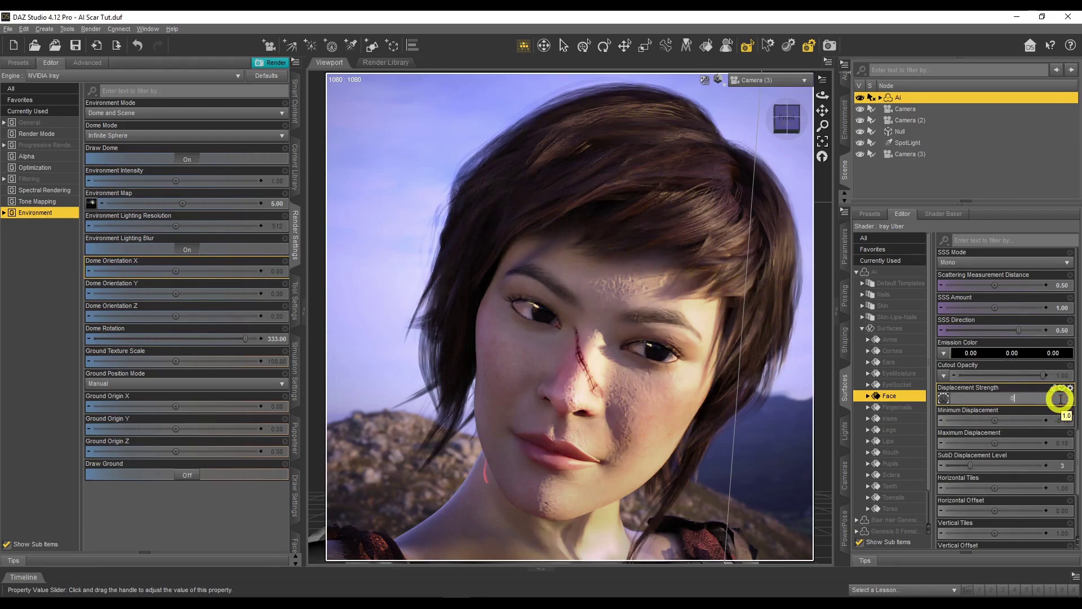
{"action": "type", "text": ".2"}
{"action": "key", "text": "Return"}
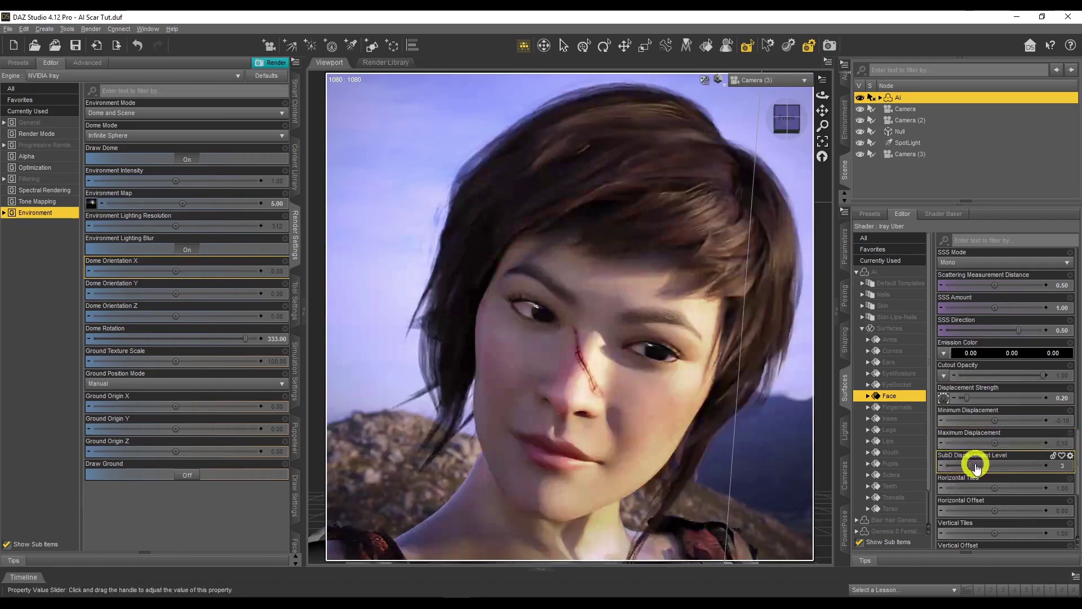
{"action": "left_click_drag", "start_coordinate": [970, 465], "coordinate": [997, 471]}
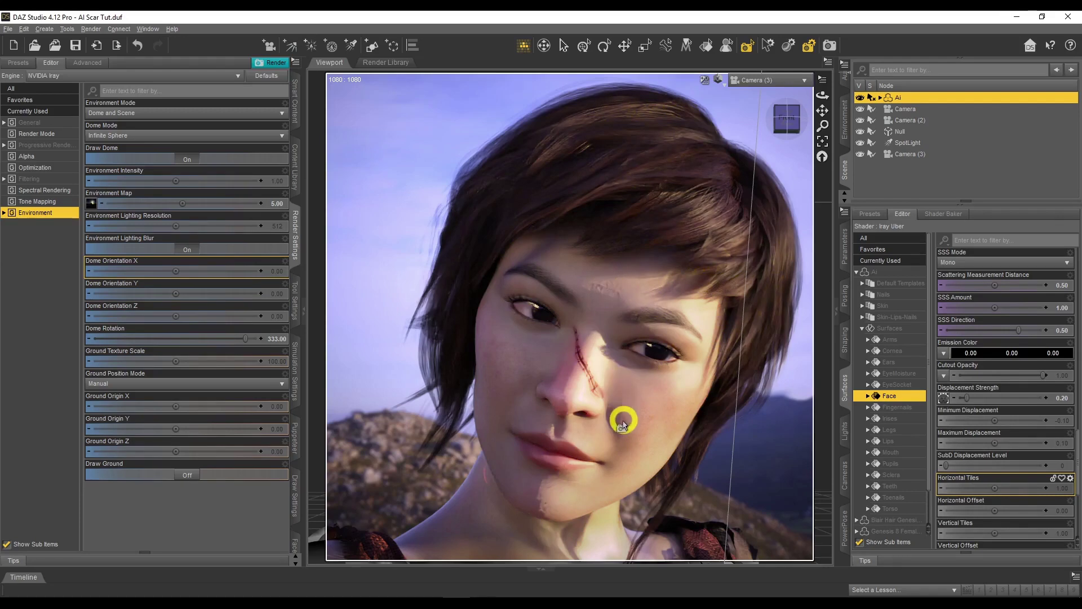
{"action": "left_click", "coordinate": [1047, 468]}
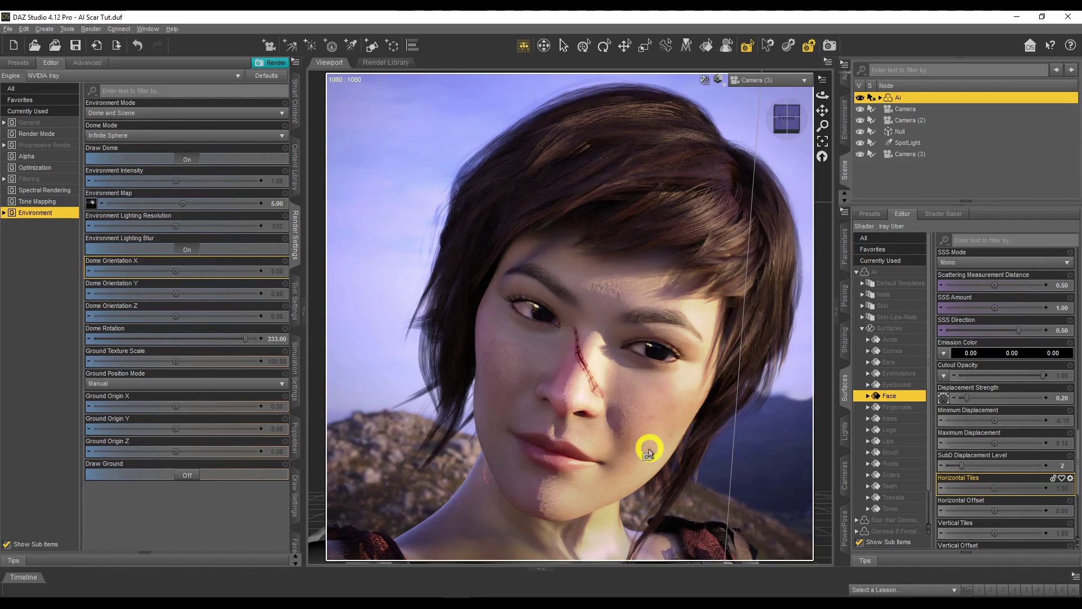
Step: Set the Normal Map strength of the Face surface to 0.5
{"action": "scroll", "coordinate": [1023, 383], "scroll_direction": "up", "scroll_amount": 5}
{"action": "scroll", "coordinate": [1025, 389], "scroll_direction": "up", "scroll_amount": 1}
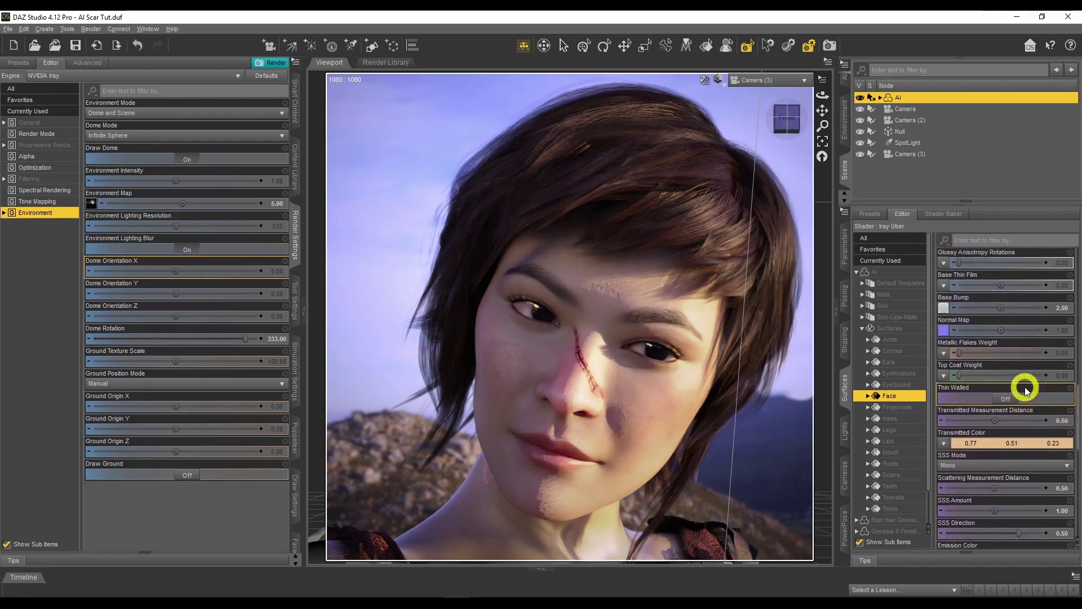
{"action": "left_click", "coordinate": [1065, 333]}
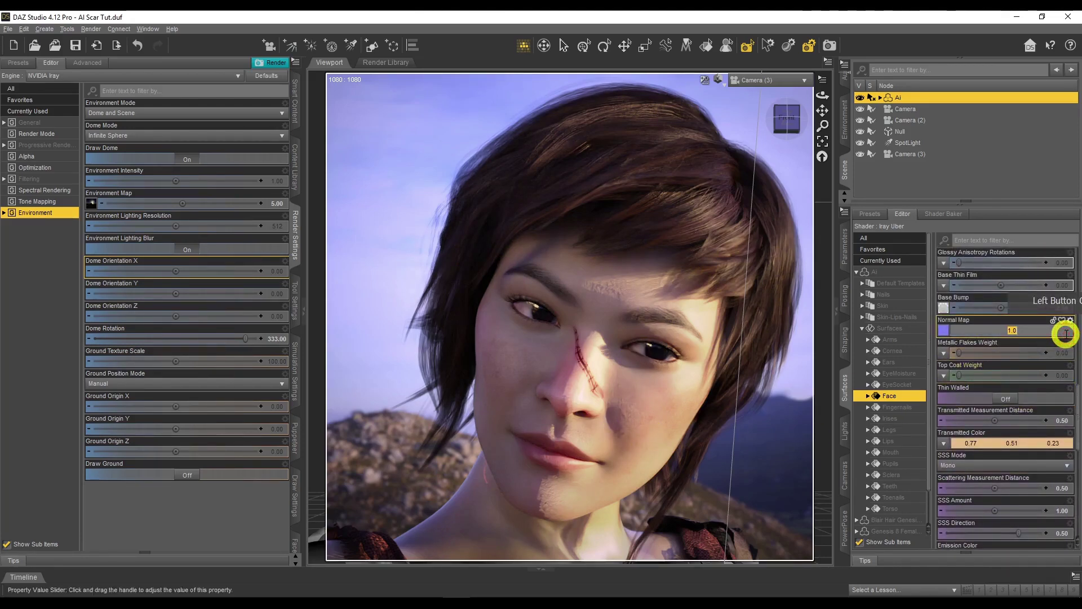
{"action": "type", "text": "0.5"}
{"action": "key", "text": "Return"}
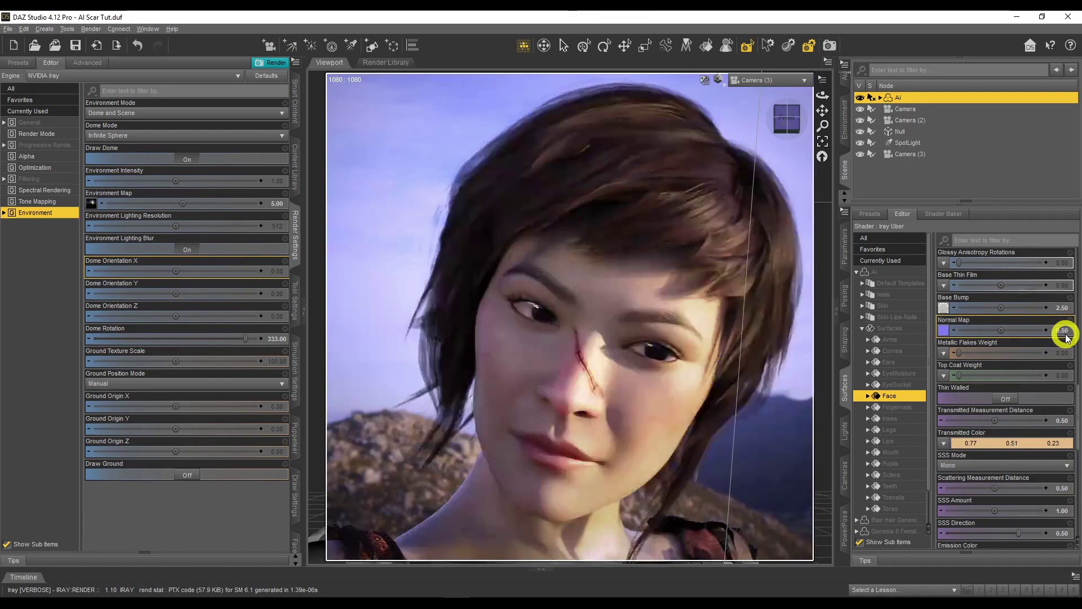
Step: Switch to NormalMap-Online in the browser, show the normal map's settings, and return to DAZ Studio
{"action": "left_click", "coordinate": [90, 598]}
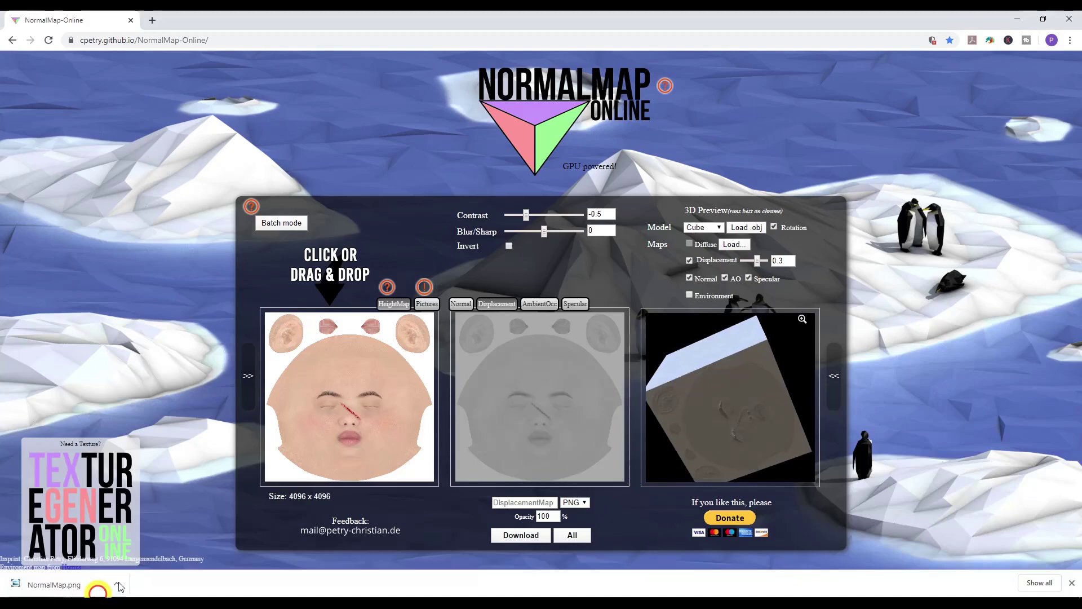
{"action": "left_click", "coordinate": [464, 304]}
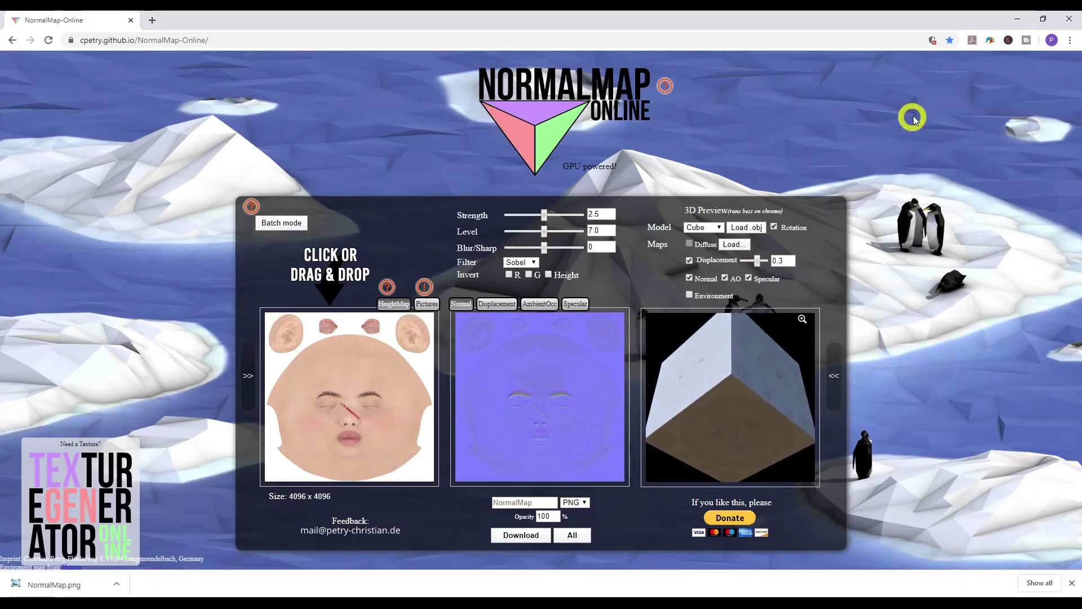
{"action": "left_click", "coordinate": [609, 599]}
{"action": "left_click", "coordinate": [896, 397]}
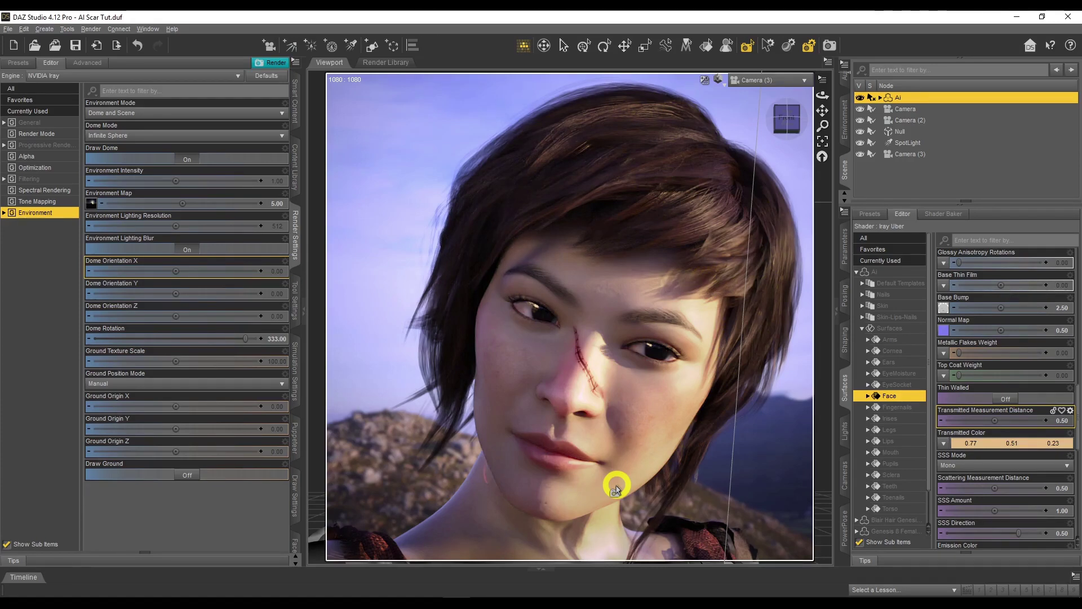
Step: Reset Vignetting, Crush Blacks and Saturation to their defaults in the Tone Mapping render settings
{"action": "left_click", "coordinate": [47, 201]}
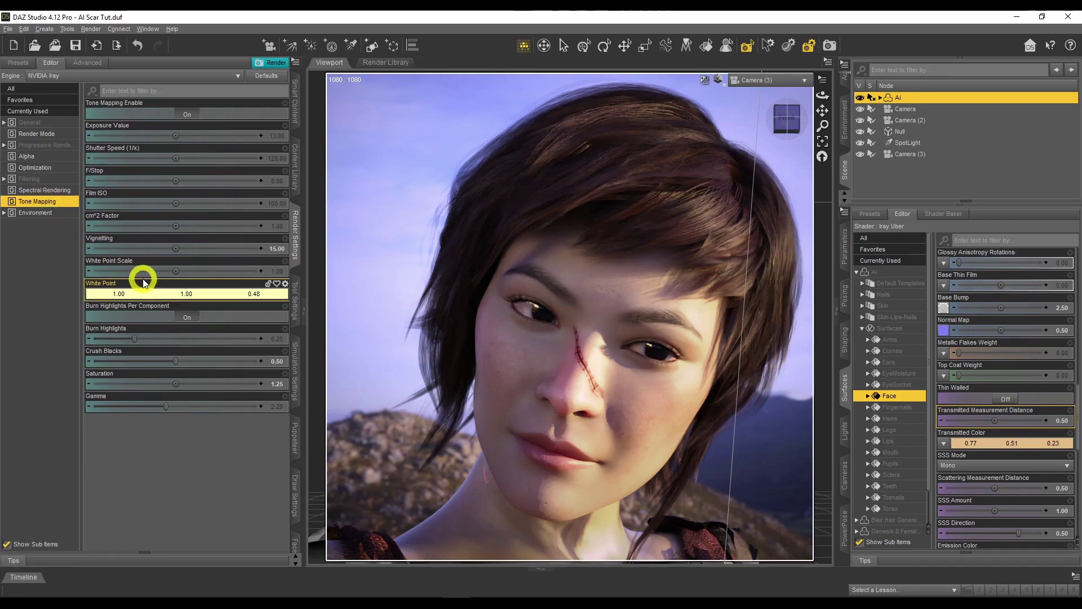
{"action": "left_click", "coordinate": [275, 252], "text": "alt"}
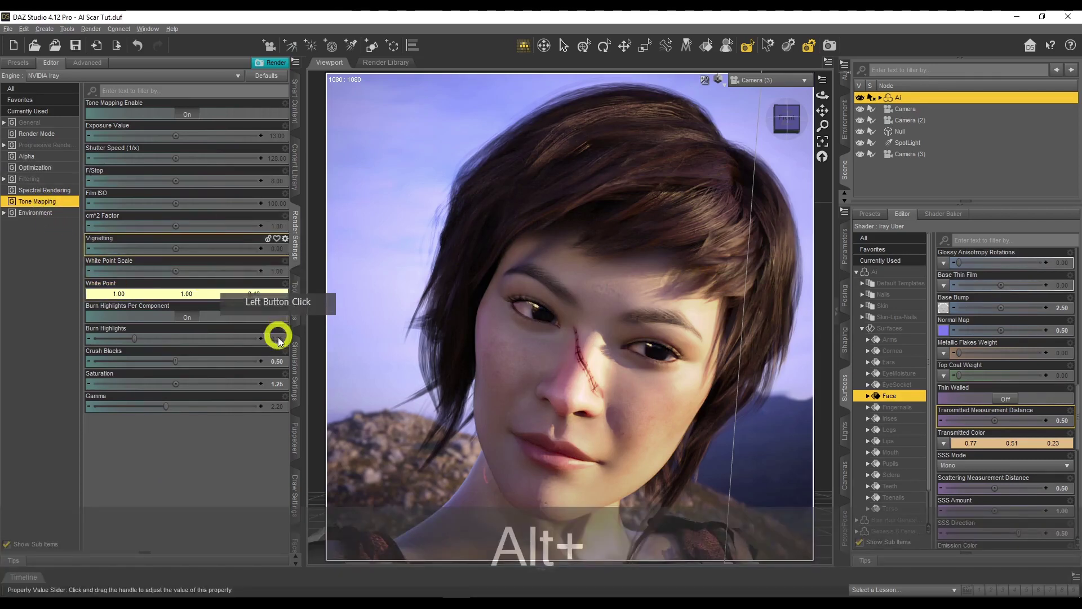
{"action": "left_click", "coordinate": [276, 361], "text": "alt"}
{"action": "left_click", "coordinate": [276, 385], "text": "alt"}
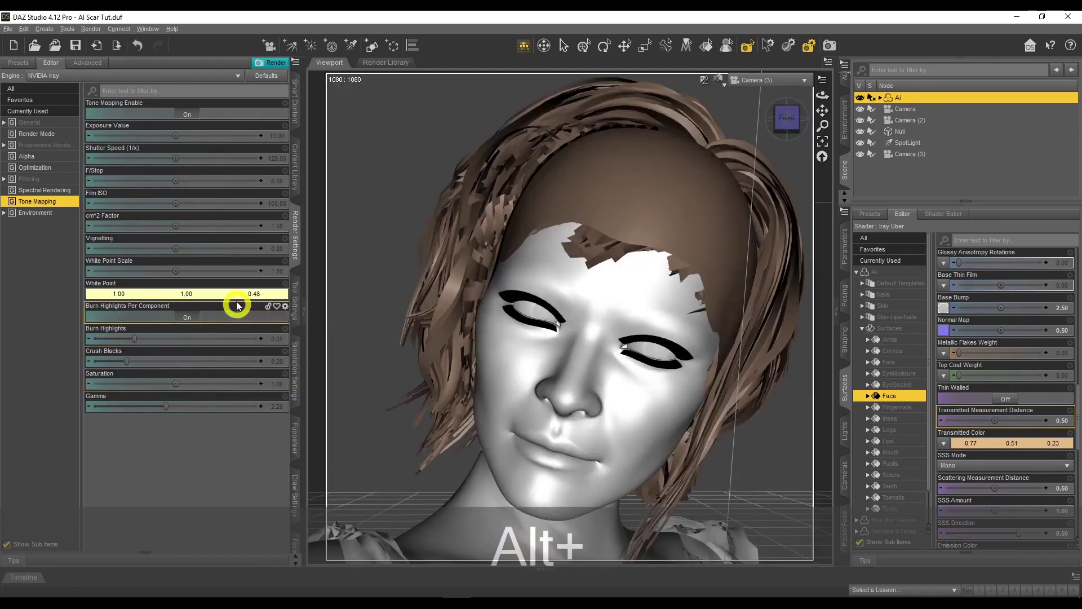
Step: Set the Tone Mapping White Point to pure white with red, green and blue at 255
{"action": "left_click", "coordinate": [233, 294], "text": "alt"}
{"action": "left_click", "coordinate": [522, 305]}
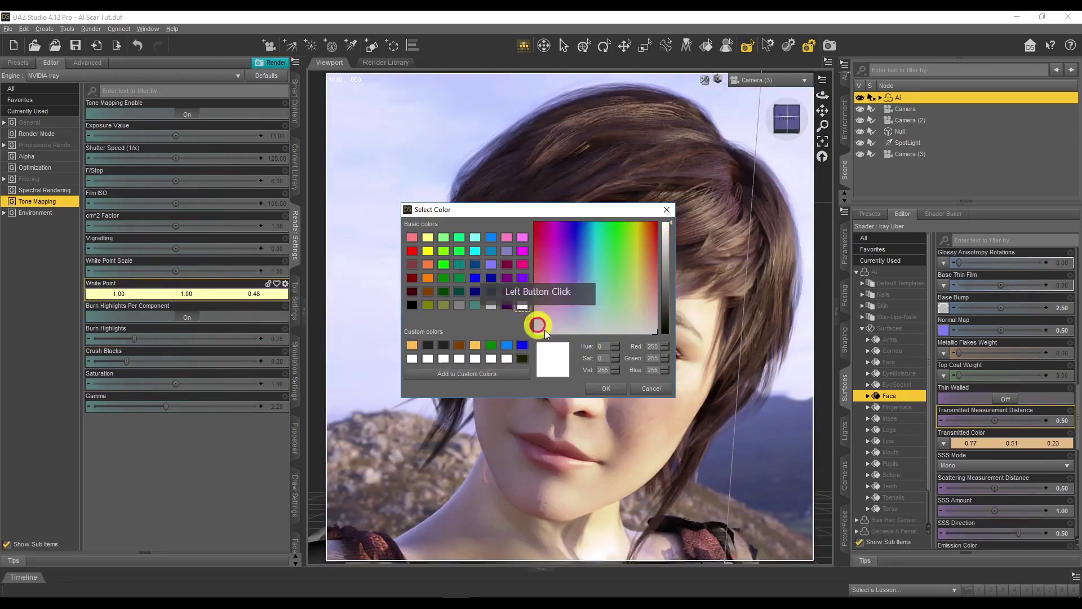
{"action": "left_click", "coordinate": [606, 388]}
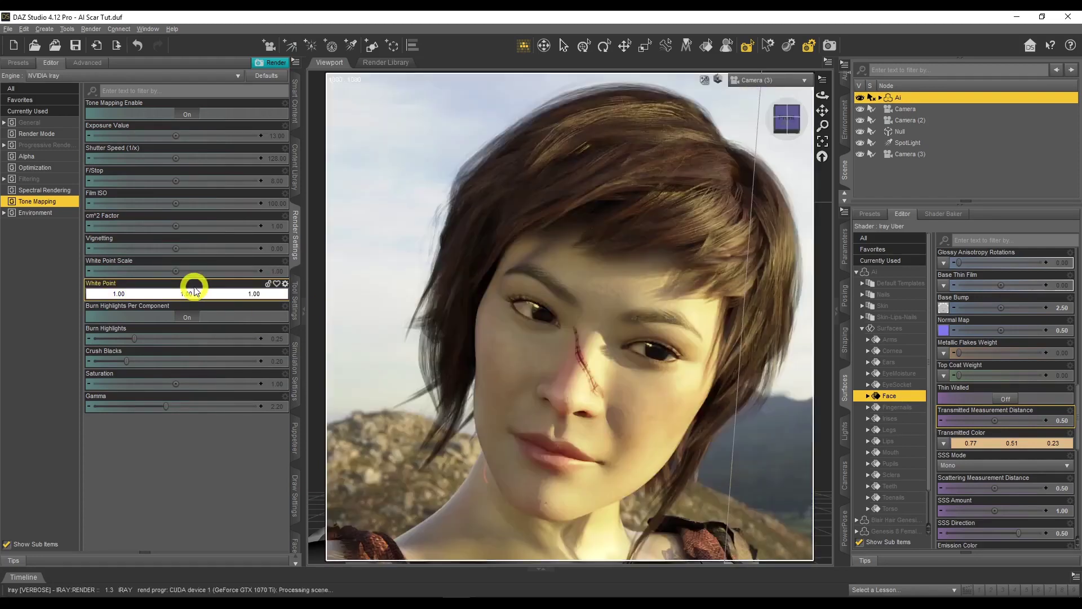
Step: Toggle Bloom Filter Enable in the Filtering render settings
{"action": "left_click", "coordinate": [30, 217]}
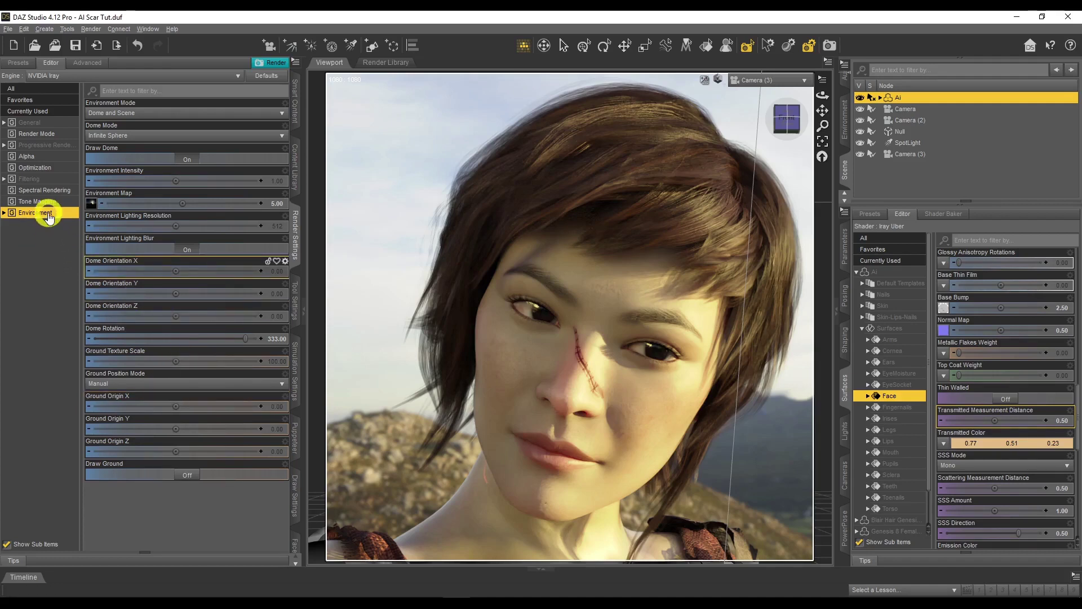
{"action": "left_click", "coordinate": [47, 214]}
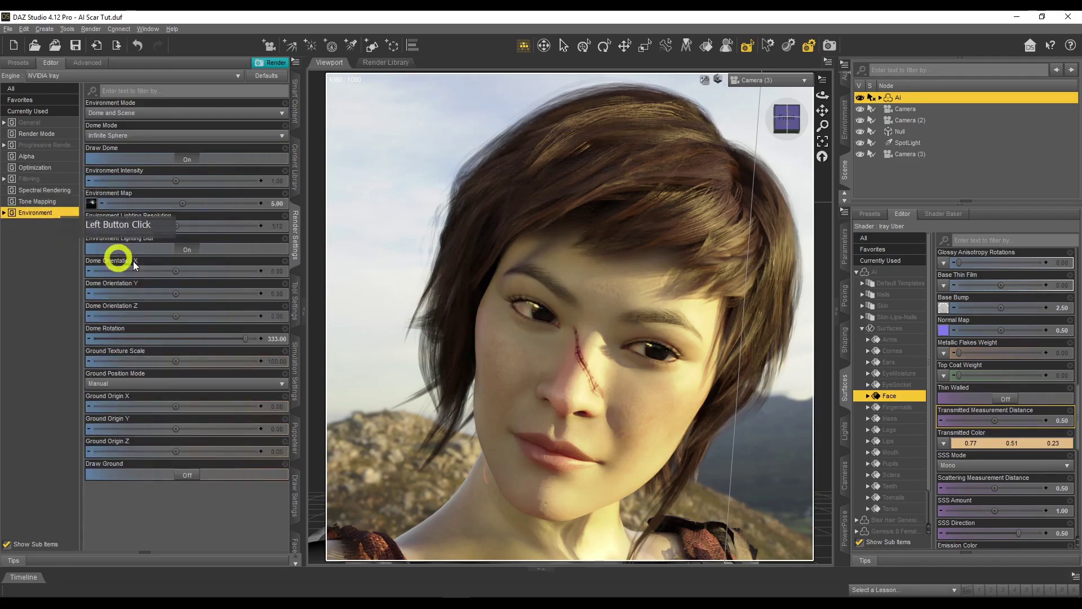
{"action": "left_click", "coordinate": [53, 179]}
{"action": "left_click", "coordinate": [187, 271]}
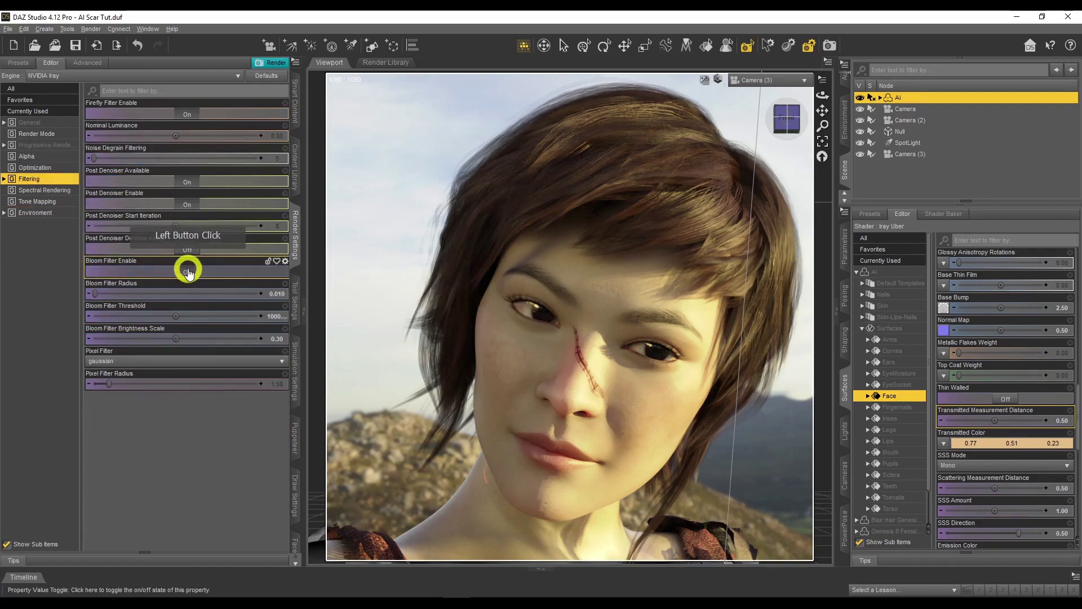
Step: Set the Environment Mode to Dome Only
{"action": "left_click", "coordinate": [43, 215]}
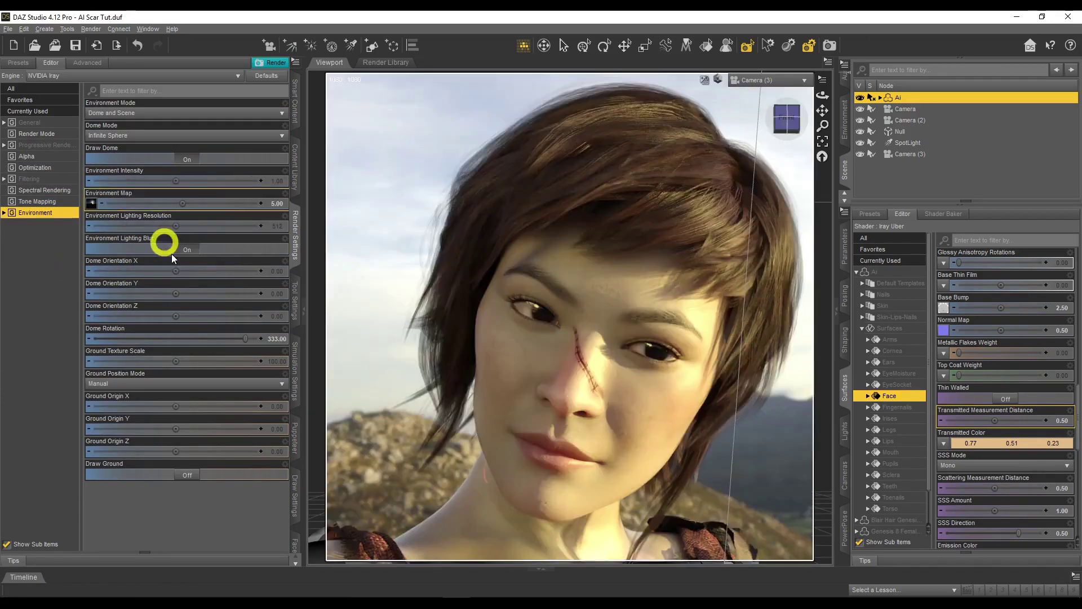
{"action": "left_click", "coordinate": [140, 114]}
{"action": "left_click", "coordinate": [133, 134]}
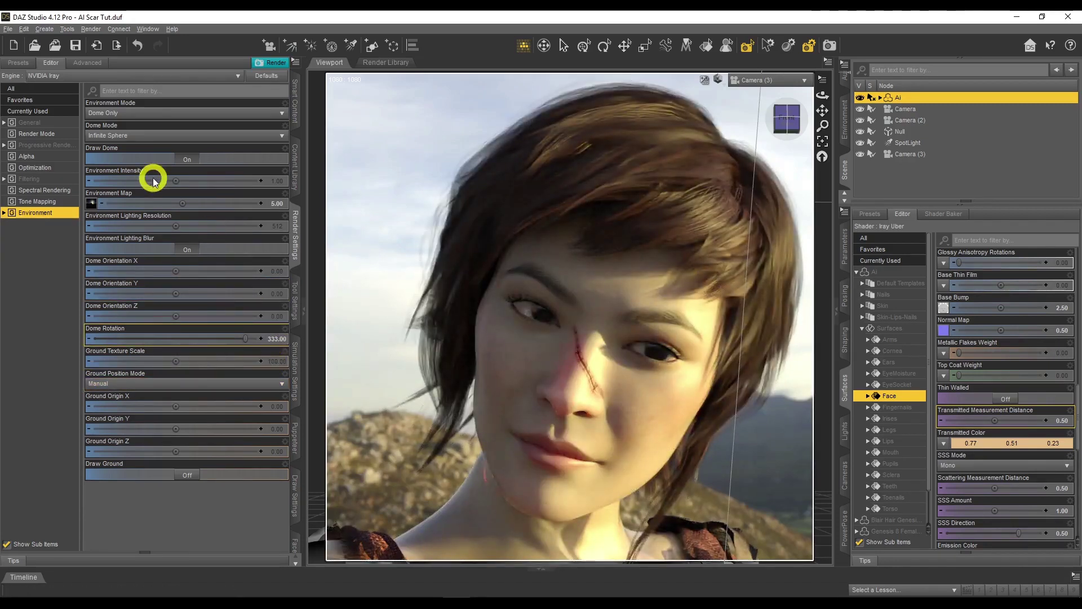
Step: Set the Environment Mode to Sun-Sky Only and lower the Dome Rotation to about 206.81
{"action": "left_click", "coordinate": [144, 115]}
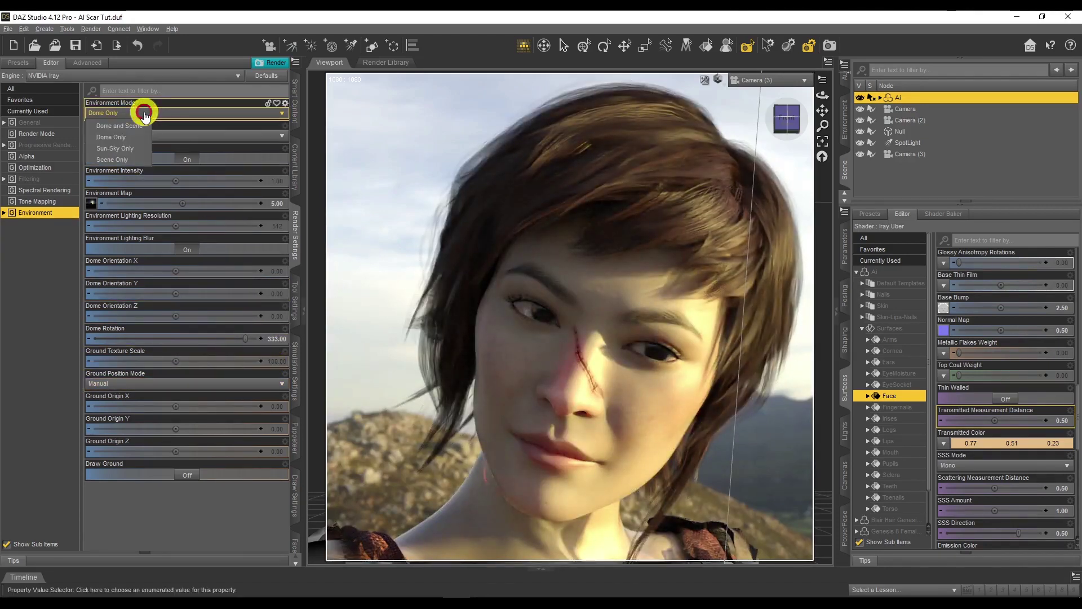
{"action": "left_click", "coordinate": [136, 148]}
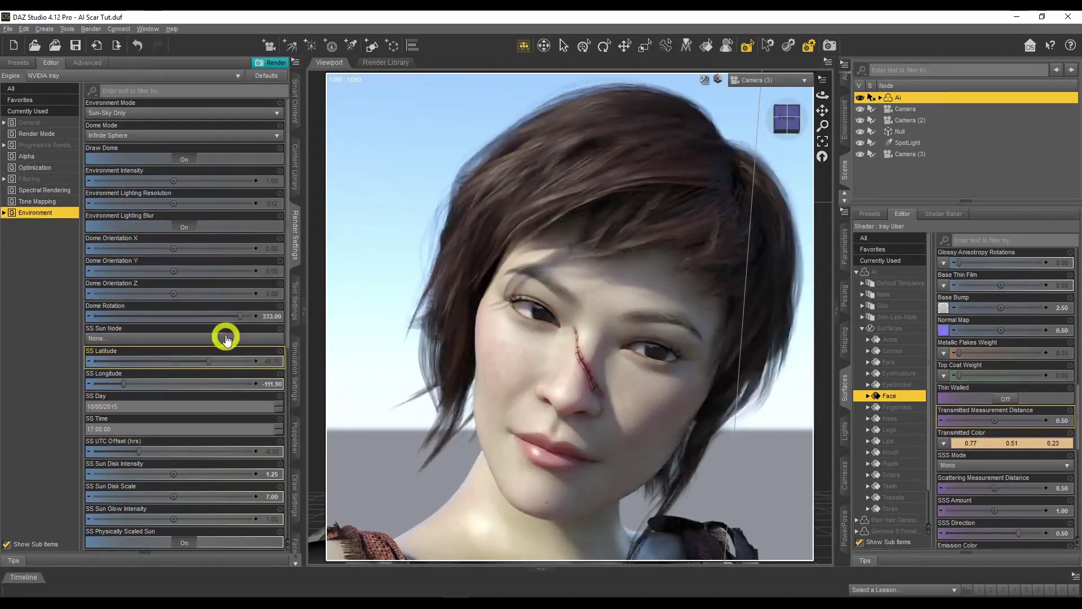
{"action": "left_click_drag", "start_coordinate": [239, 319], "coordinate": [209, 320]}
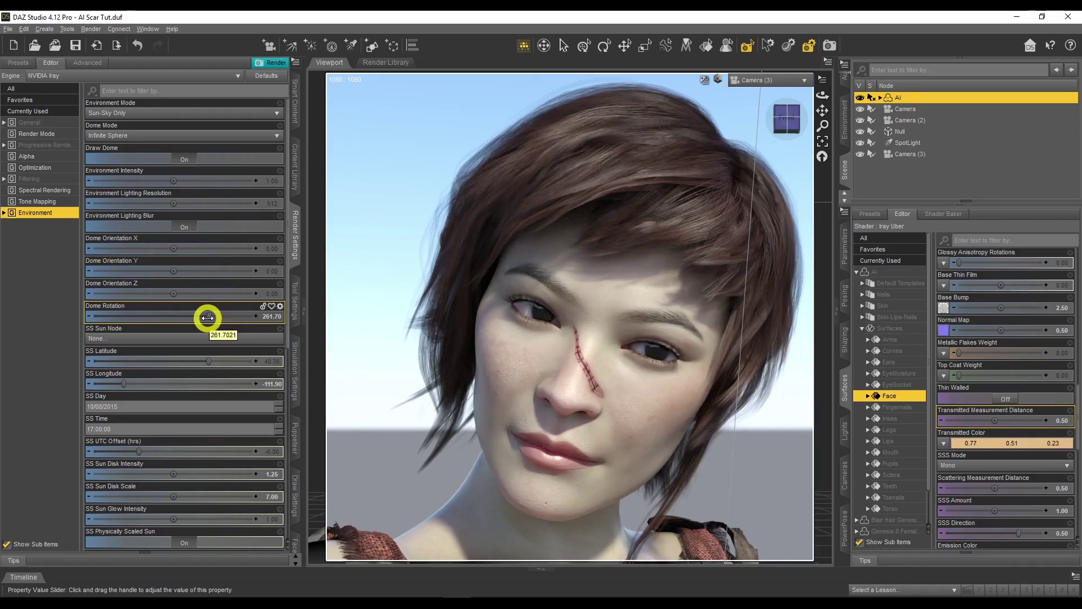
{"action": "left_click_drag", "start_coordinate": [208, 318], "coordinate": [184, 319]}
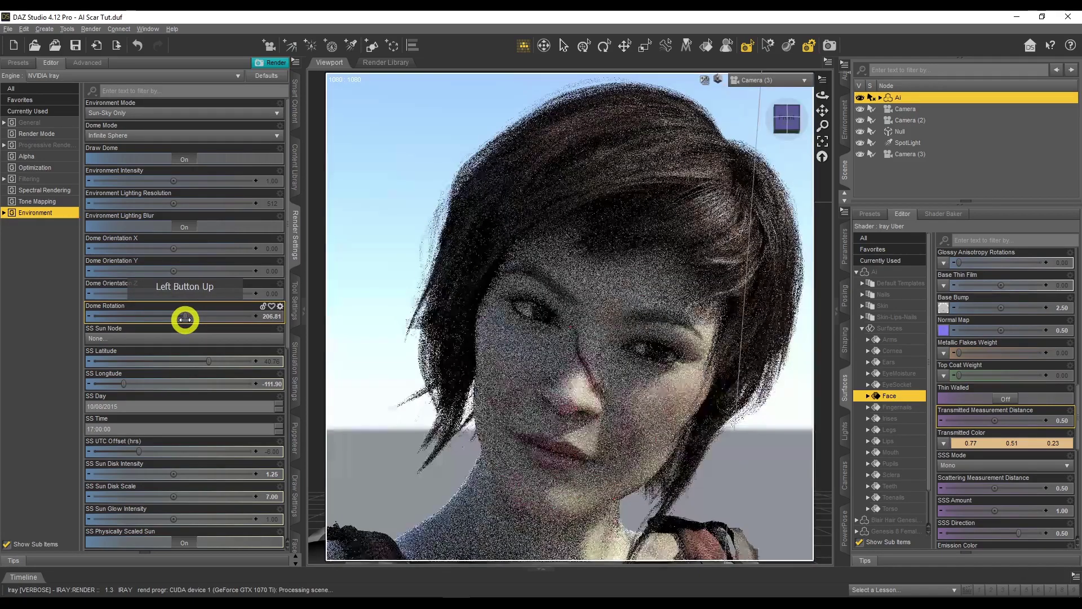